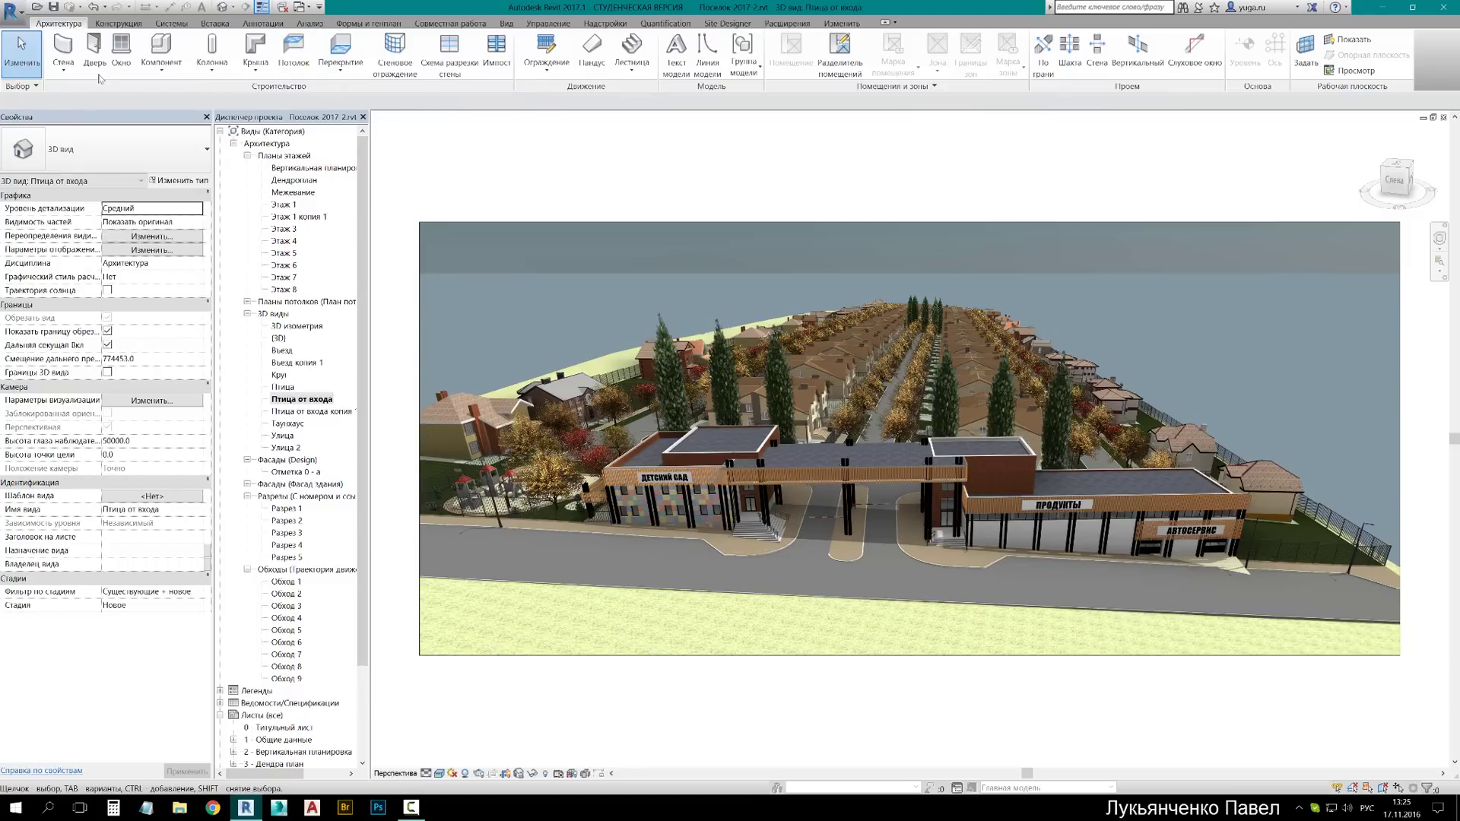
Start a new wall and set its level, base and top constraints, resetting the conflicting constraints
left_click(65, 48)
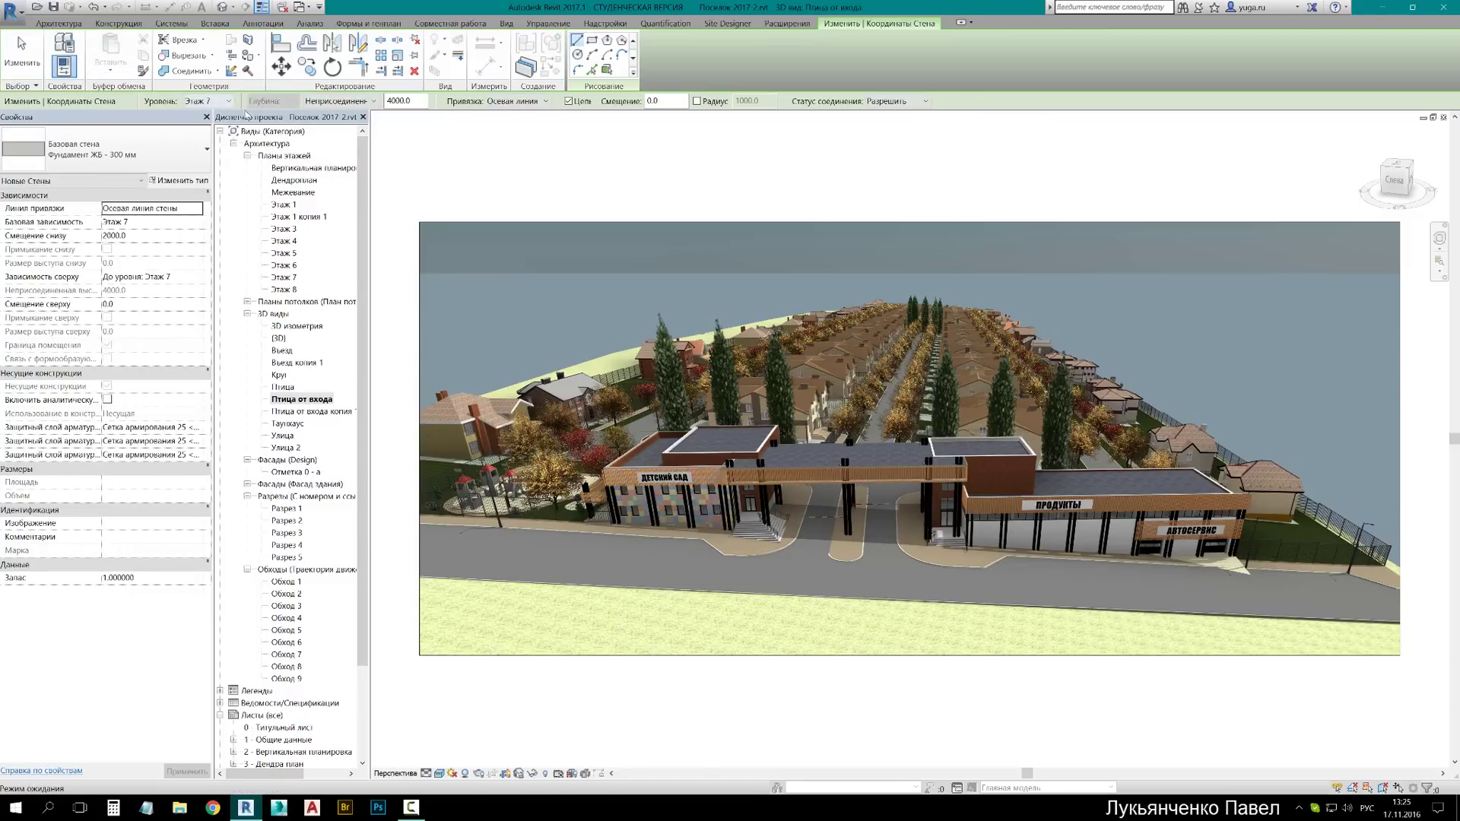
left_click(228, 102)
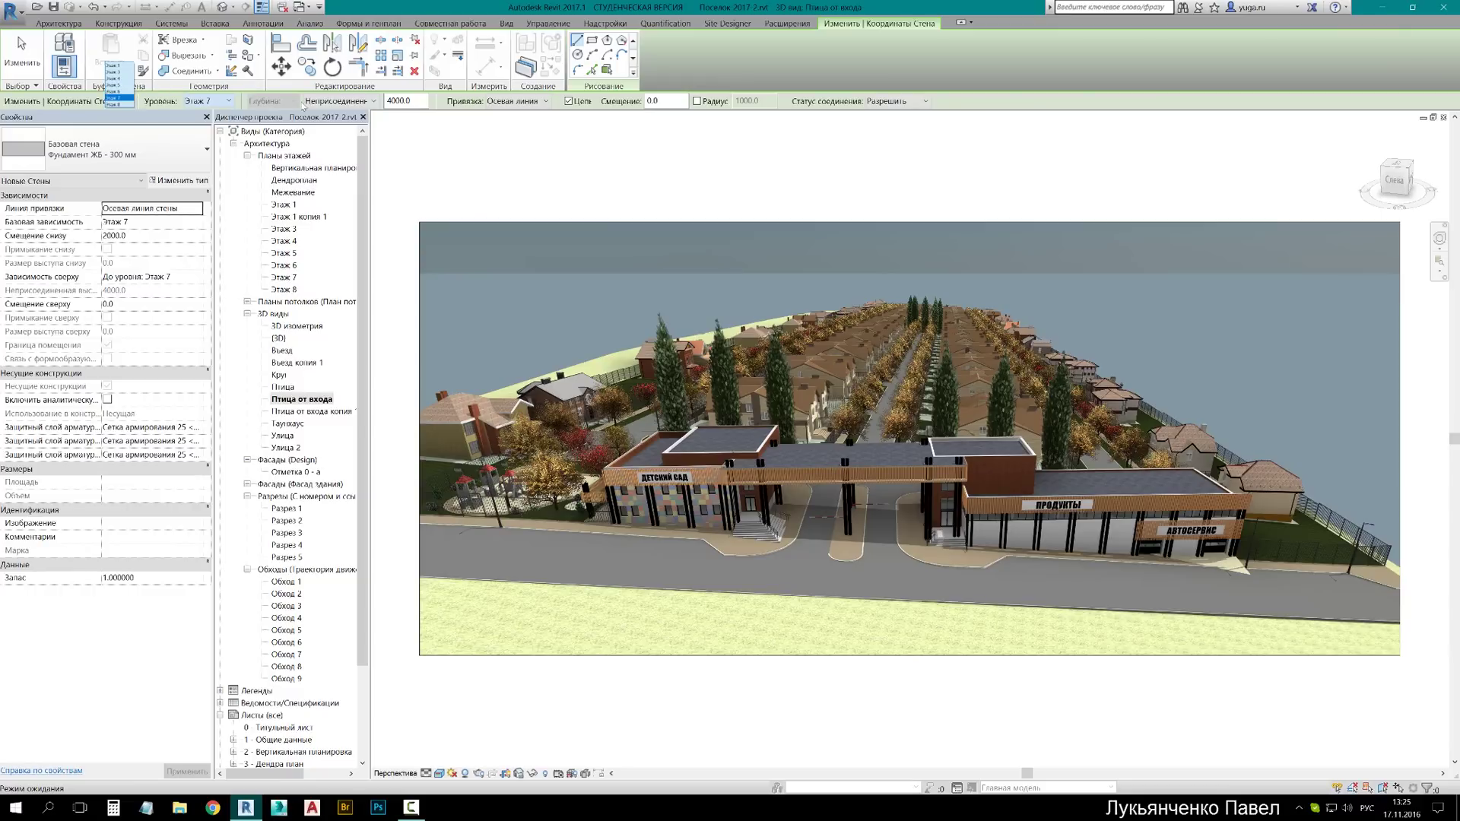
left_click(195, 225)
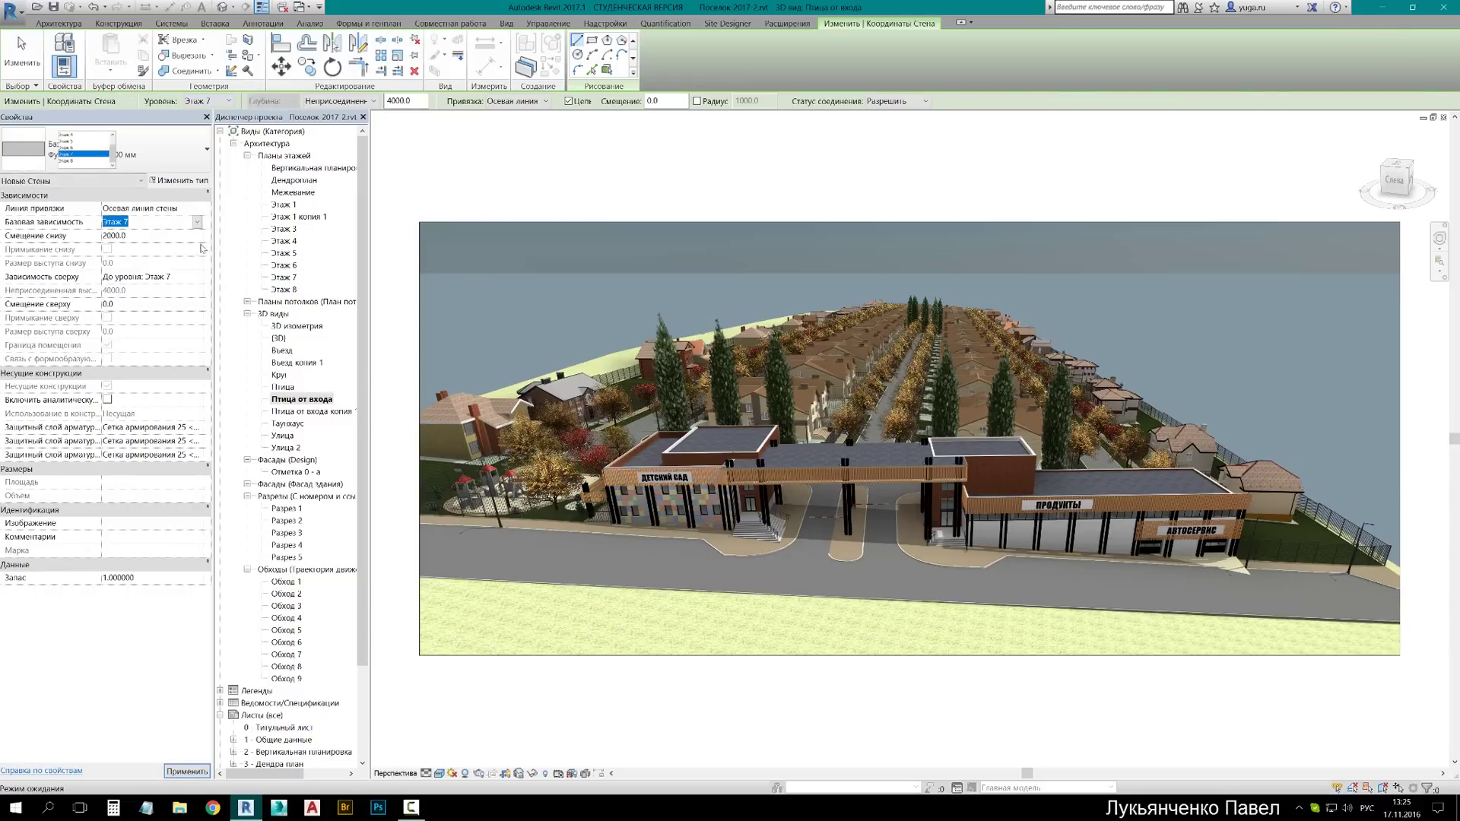
left_click(200, 279)
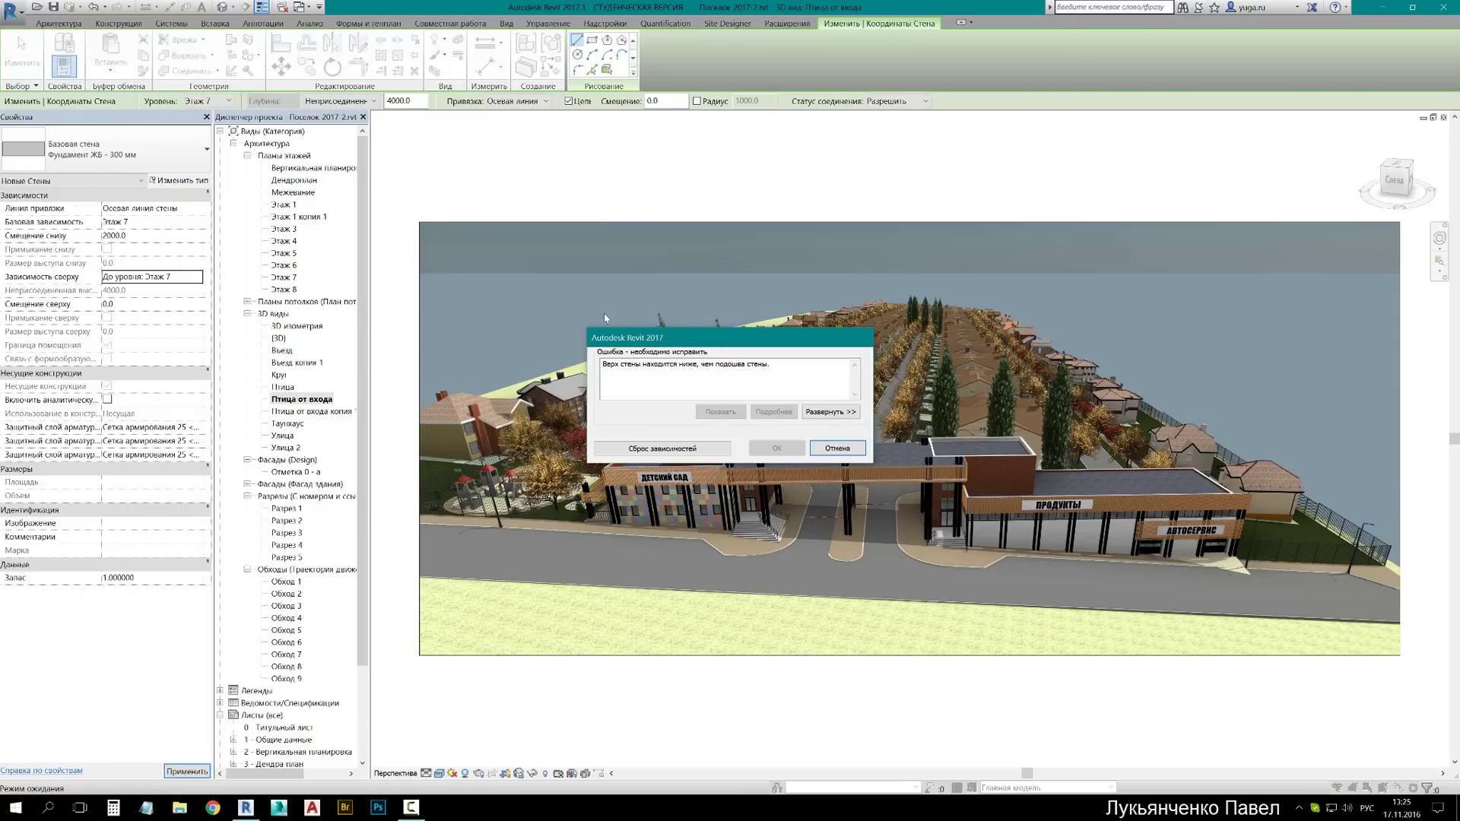
left_click(699, 448)
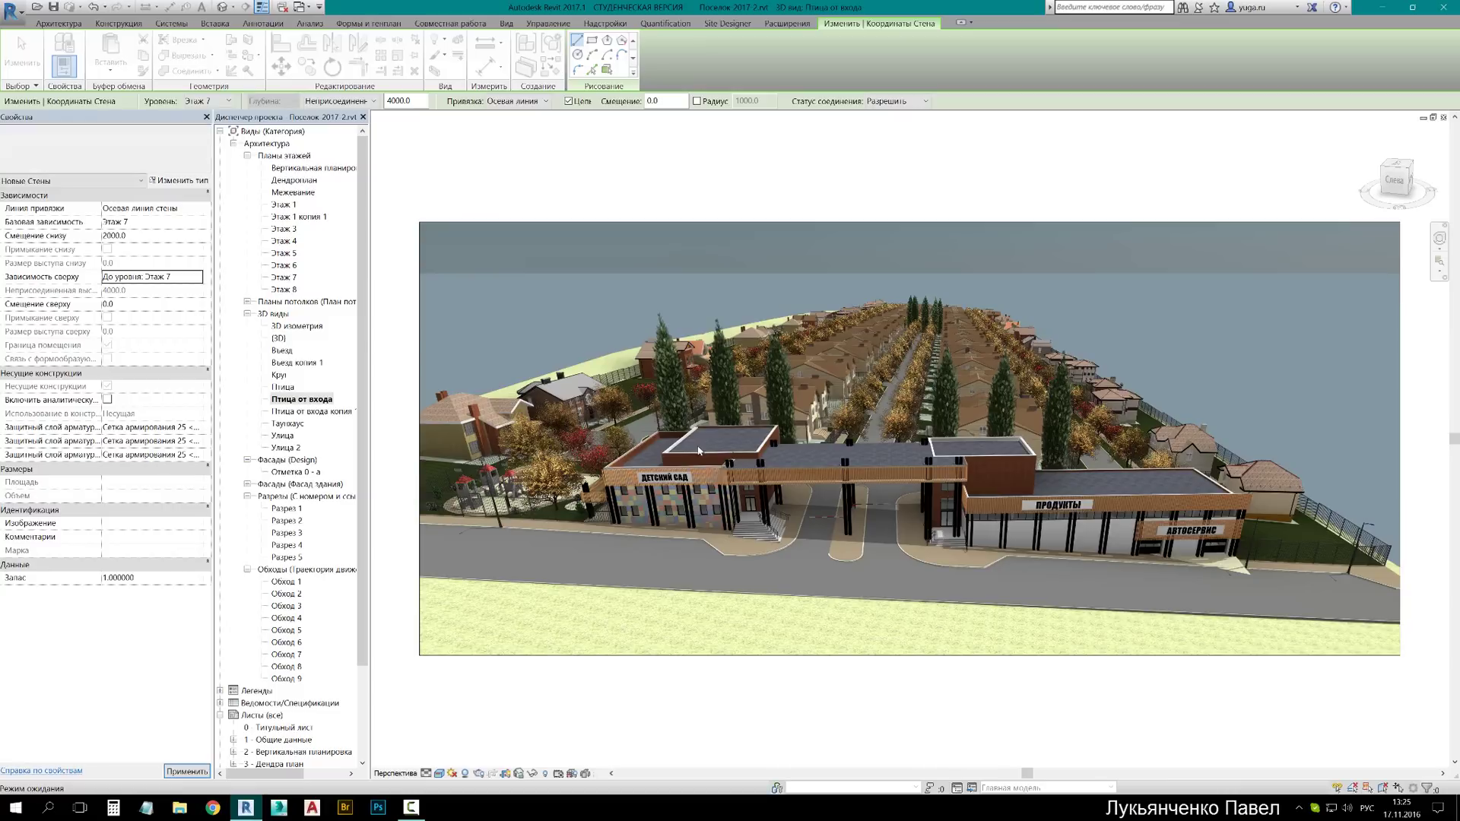
Draw two stone-faced wall segments meeting at a corner beside the entrance road
left_click(640, 538)
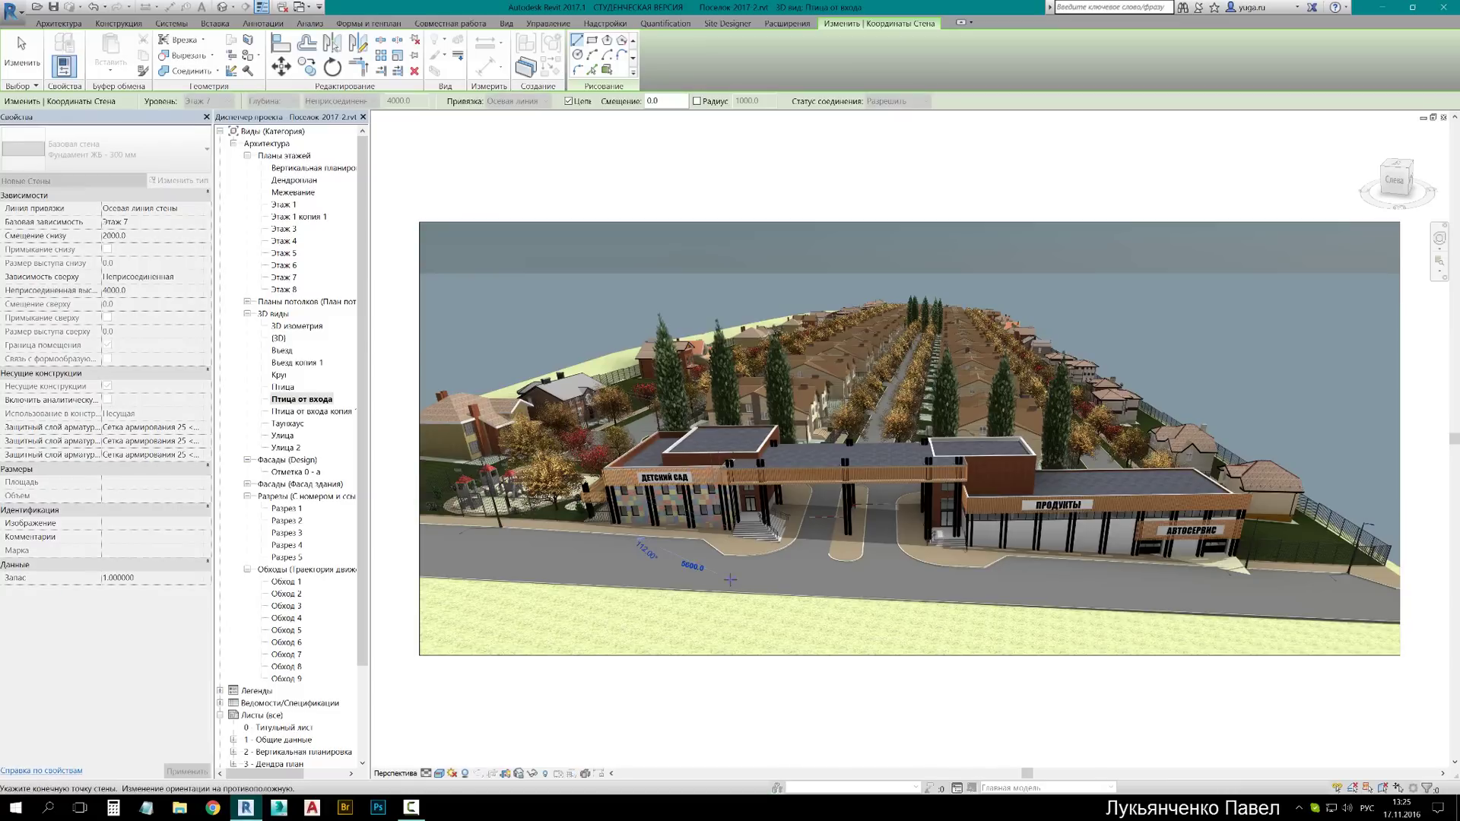
left_click(731, 581)
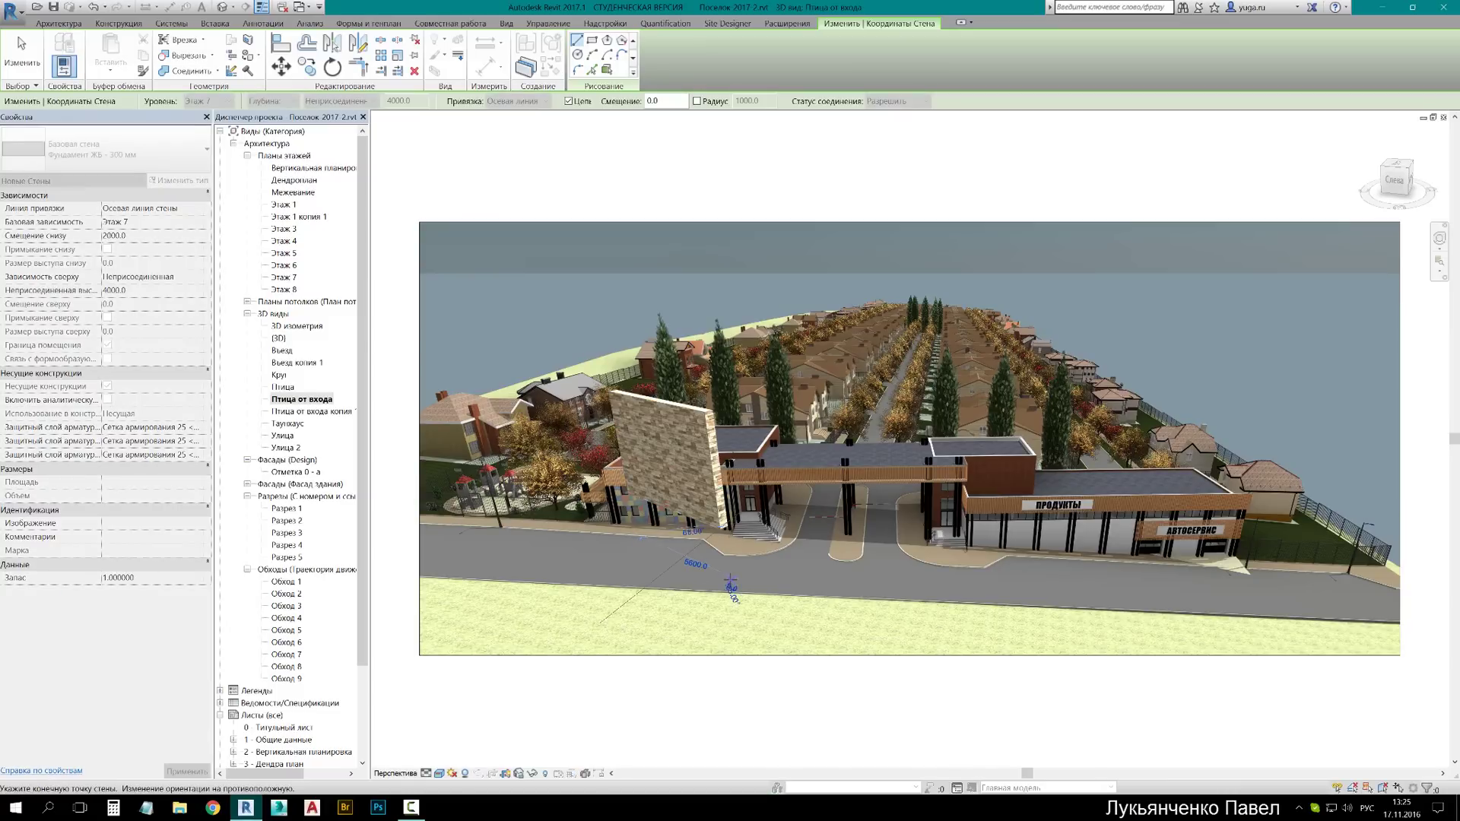
left_click(811, 556)
key("Escape")
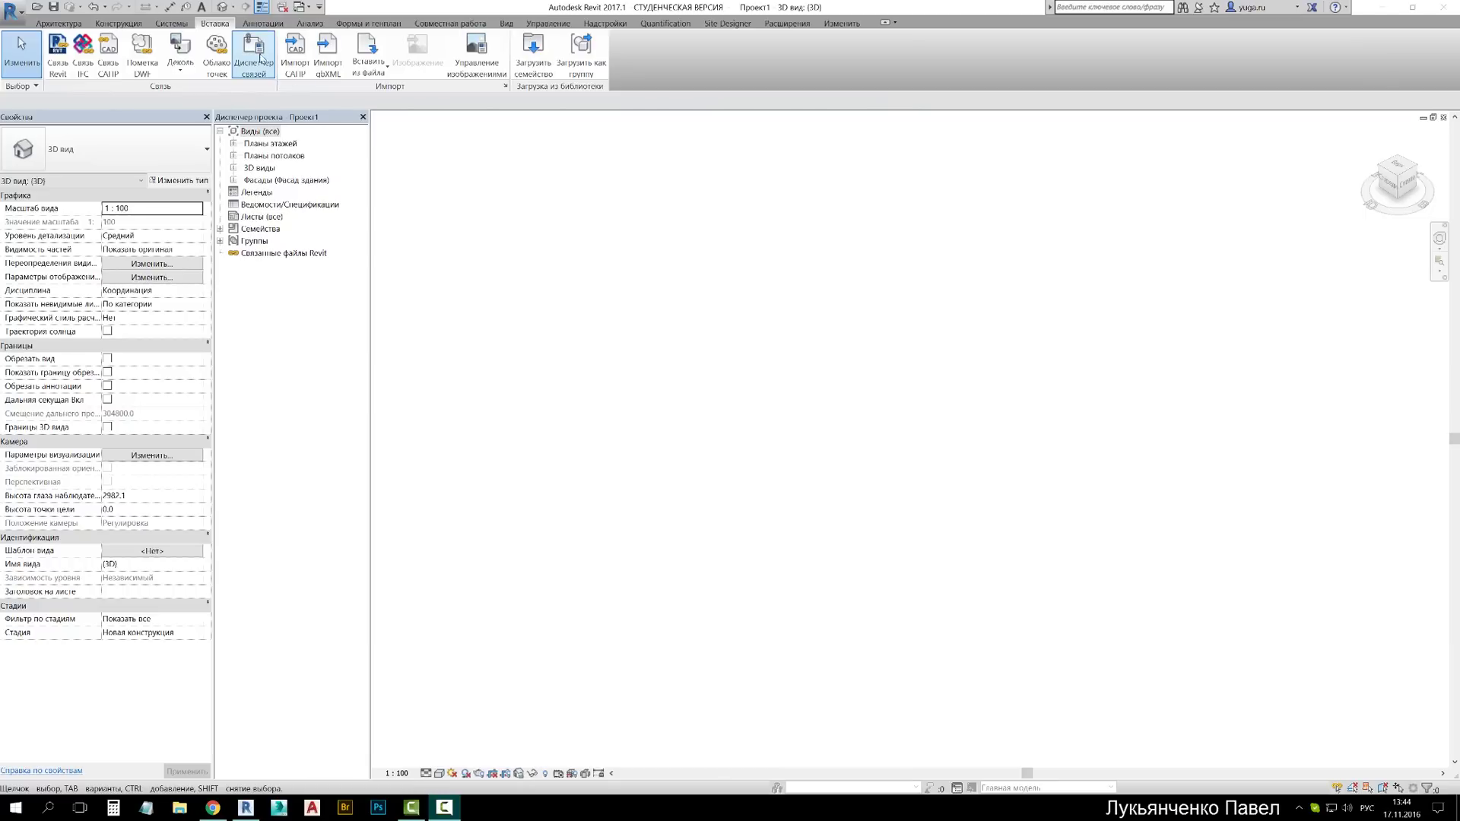
Import пример.3dm with Import CAD, then select and deselect the imported slab
left_click(295, 53)
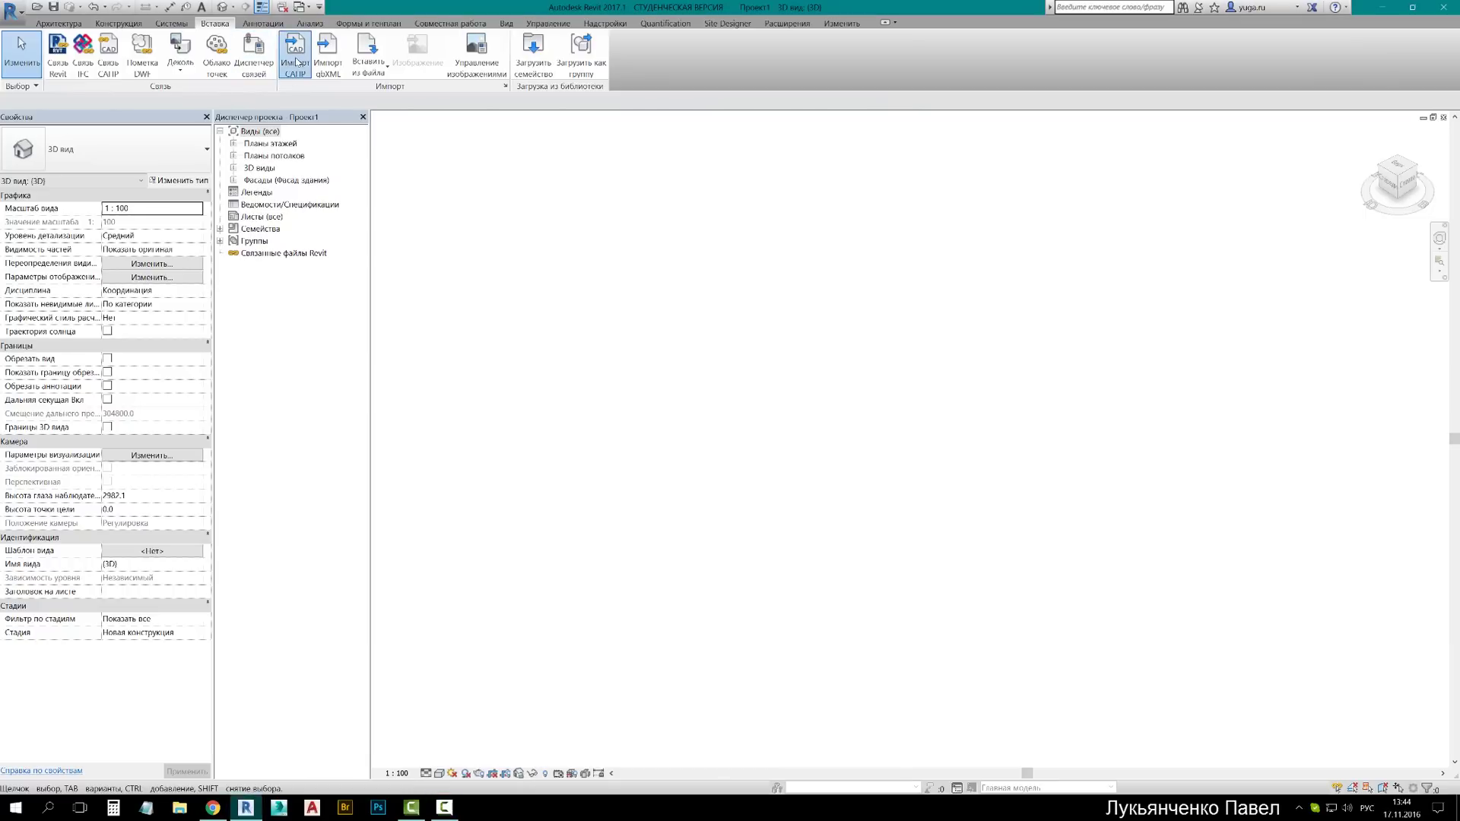
double_click(535, 398)
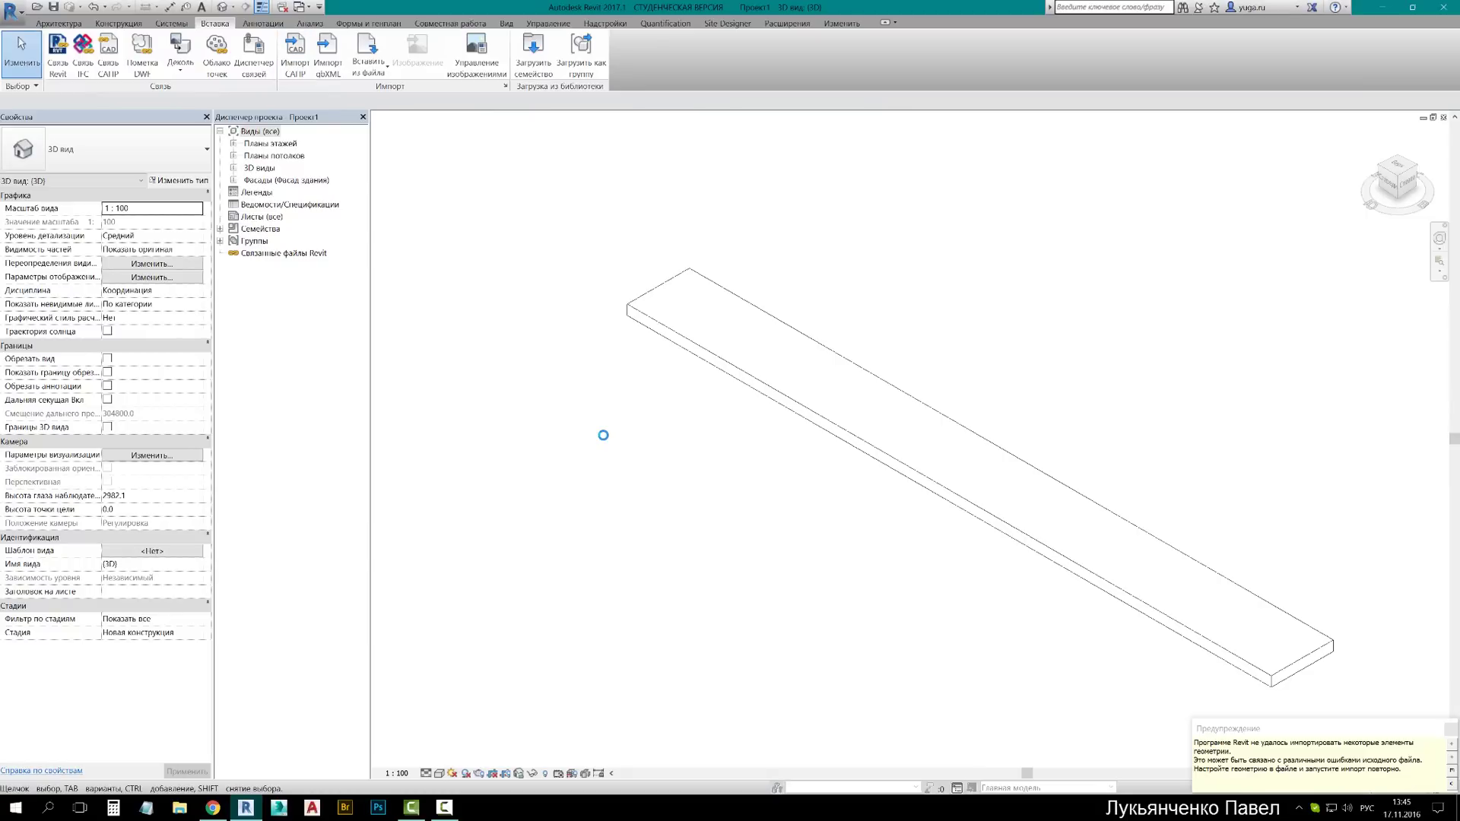
left_click(654, 326)
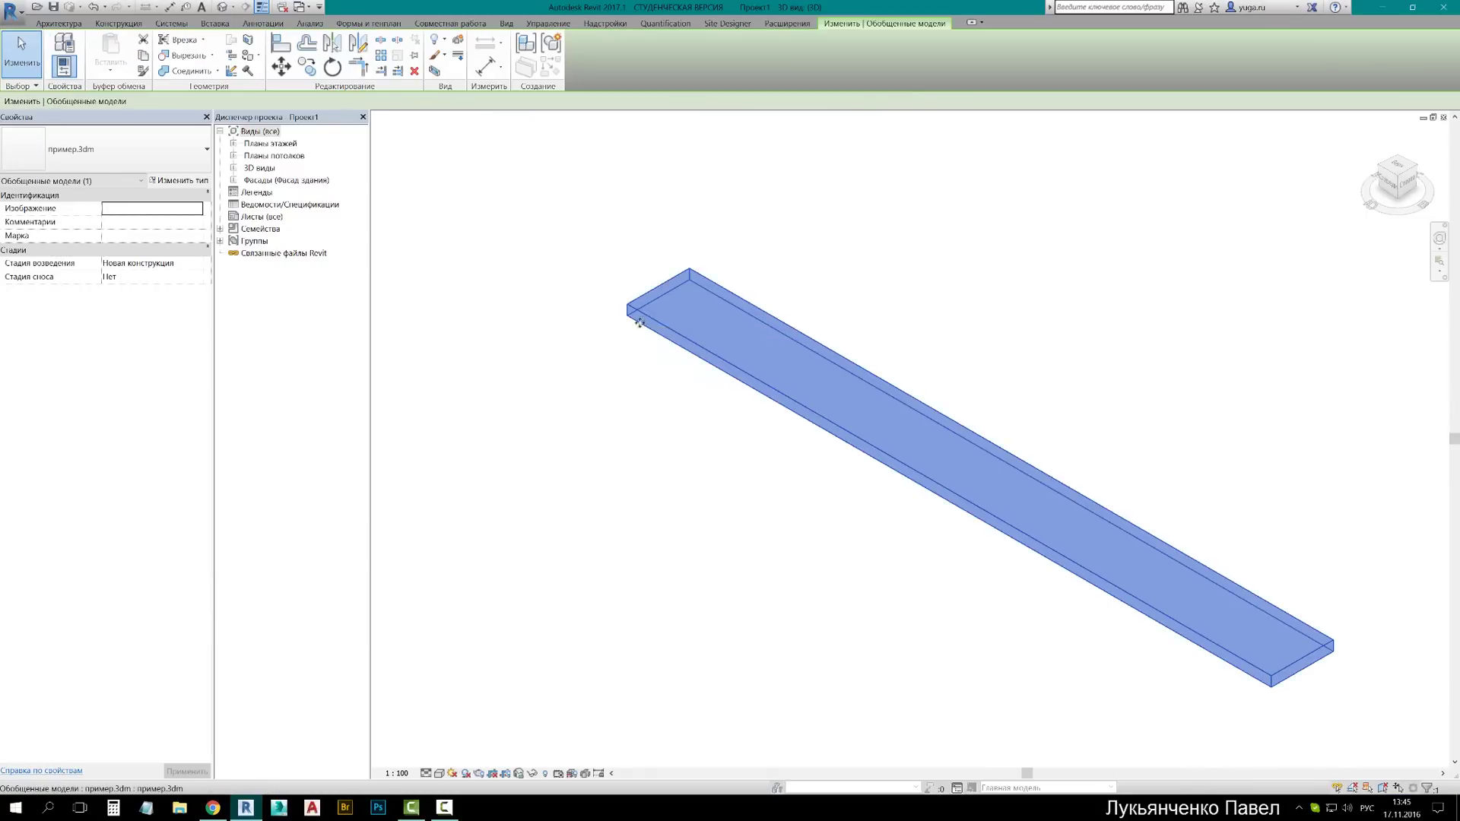
left_click(589, 351)
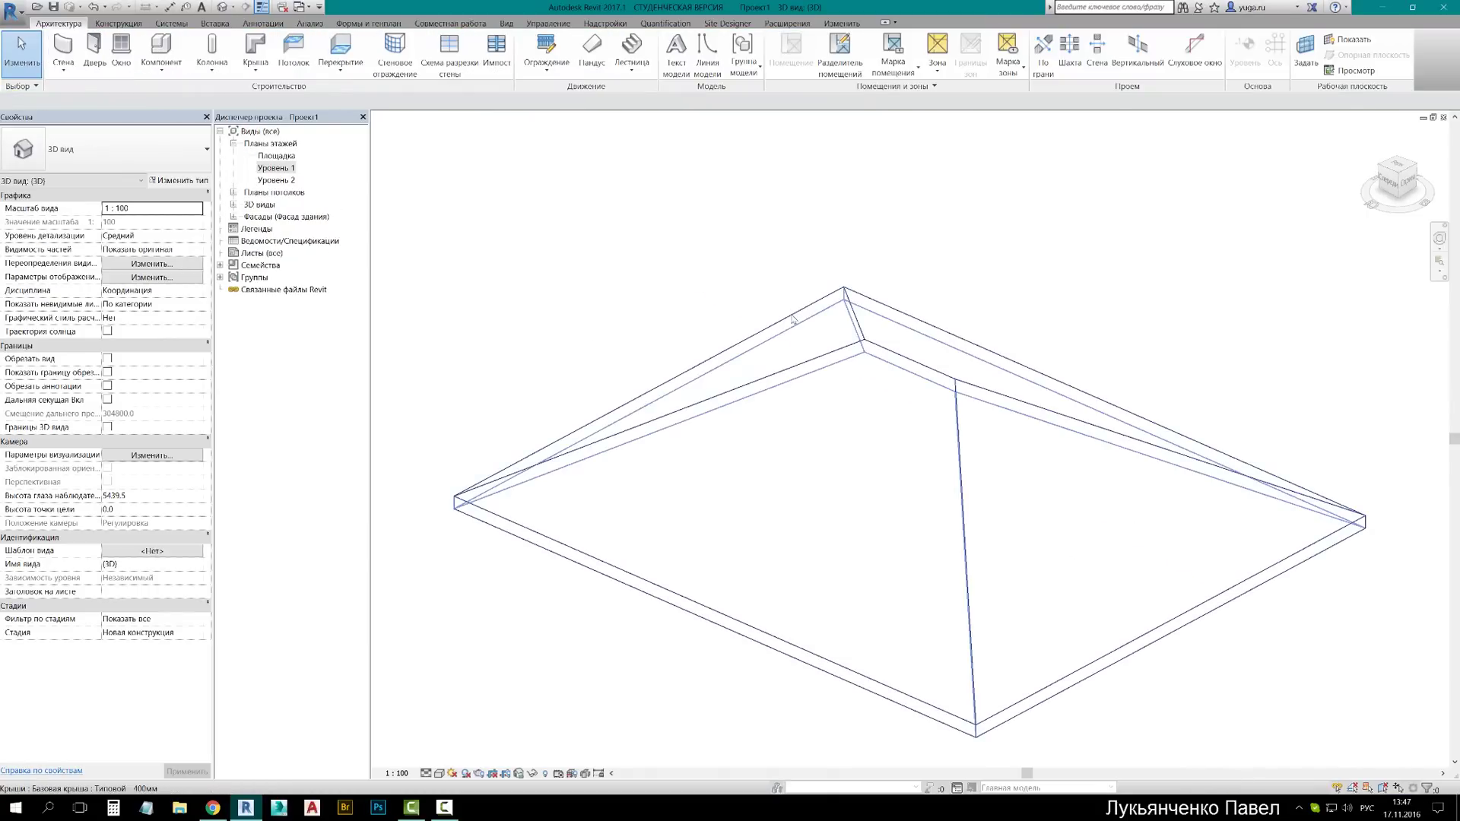
Set the hip roof's Base Level to Уровень 2 and rebuild it via Edit Footprint
left_click(794, 314)
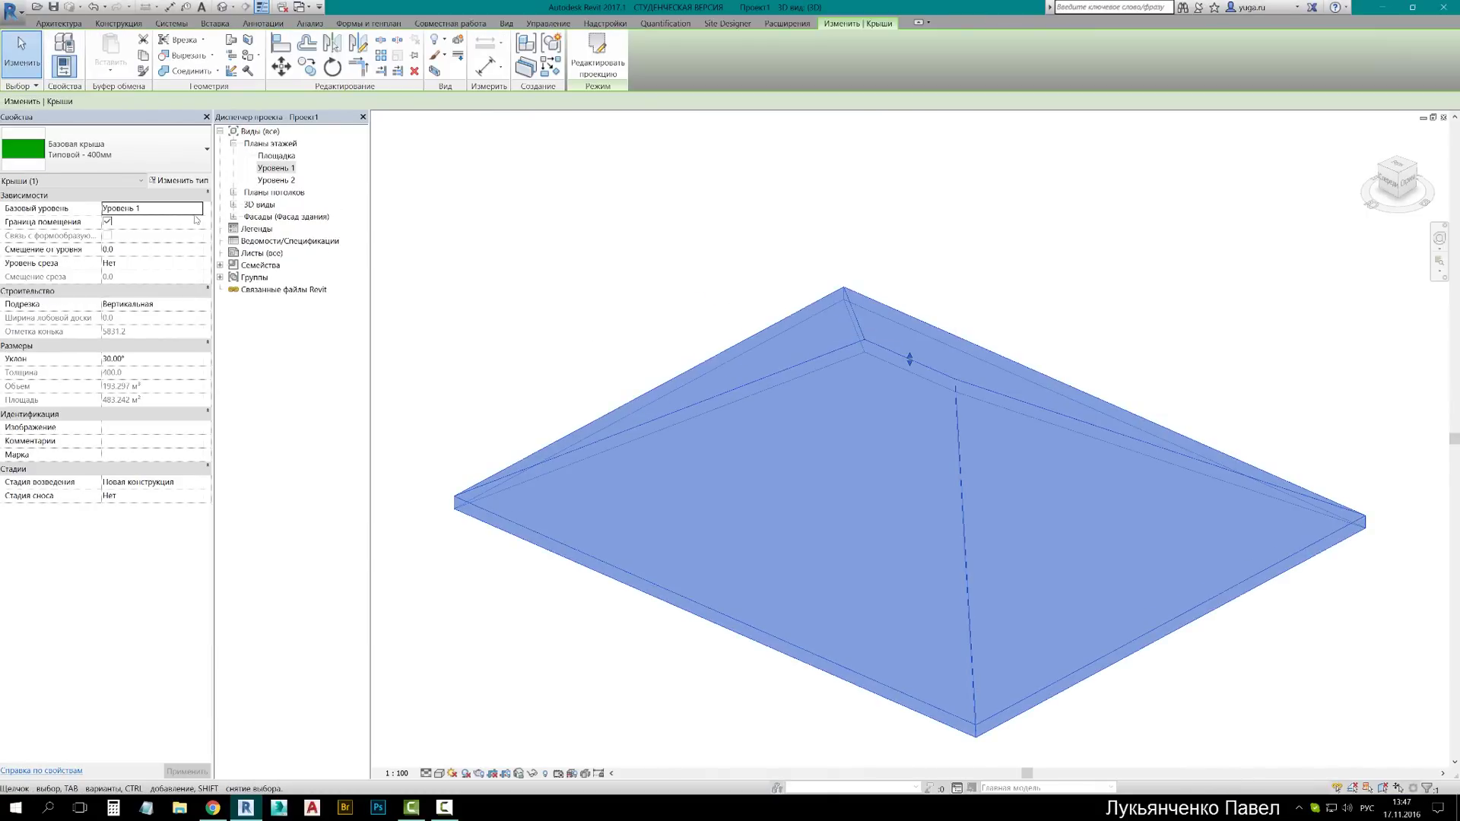
left_click(192, 209)
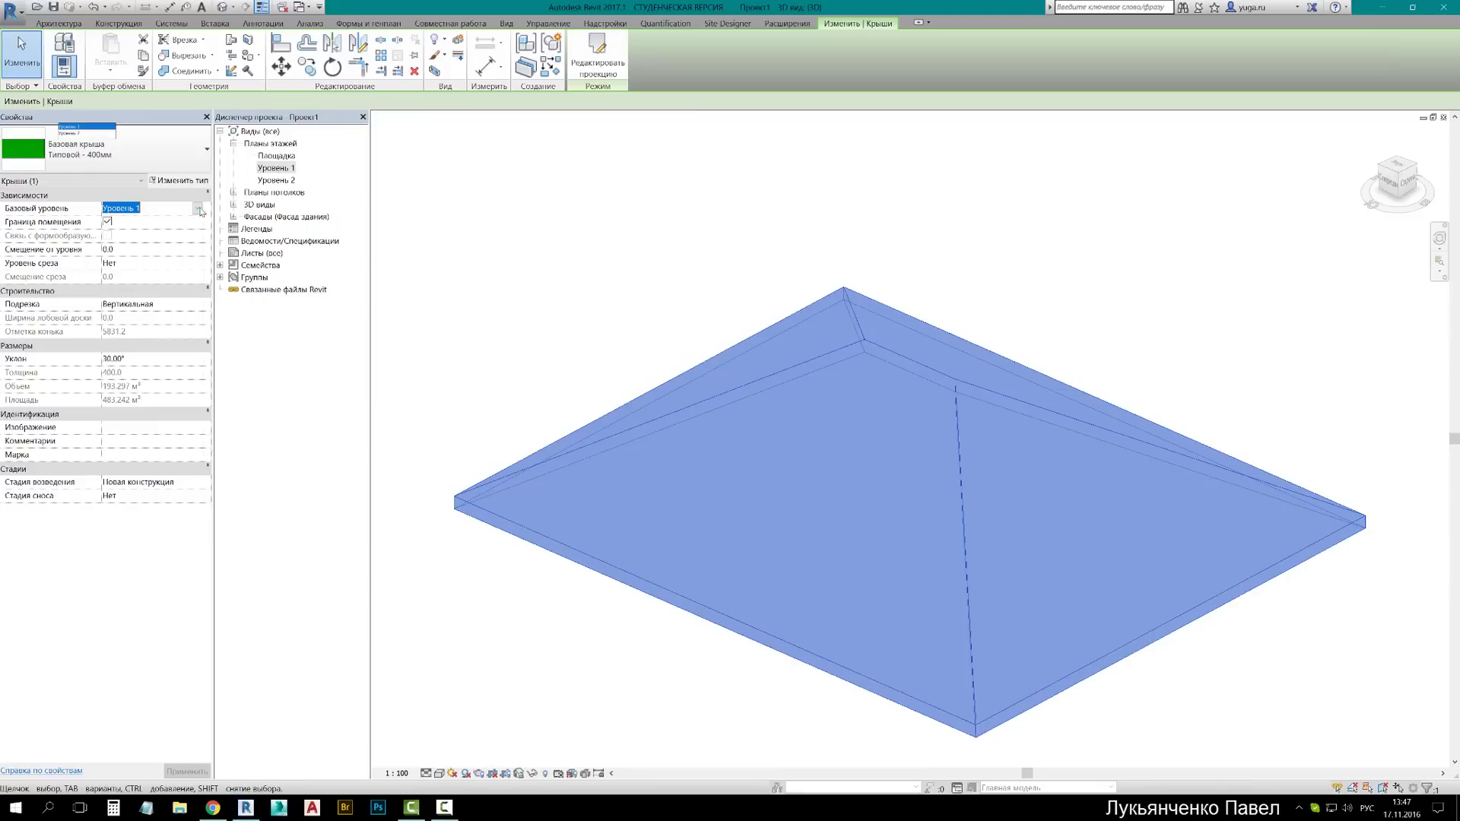
left_click(73, 133)
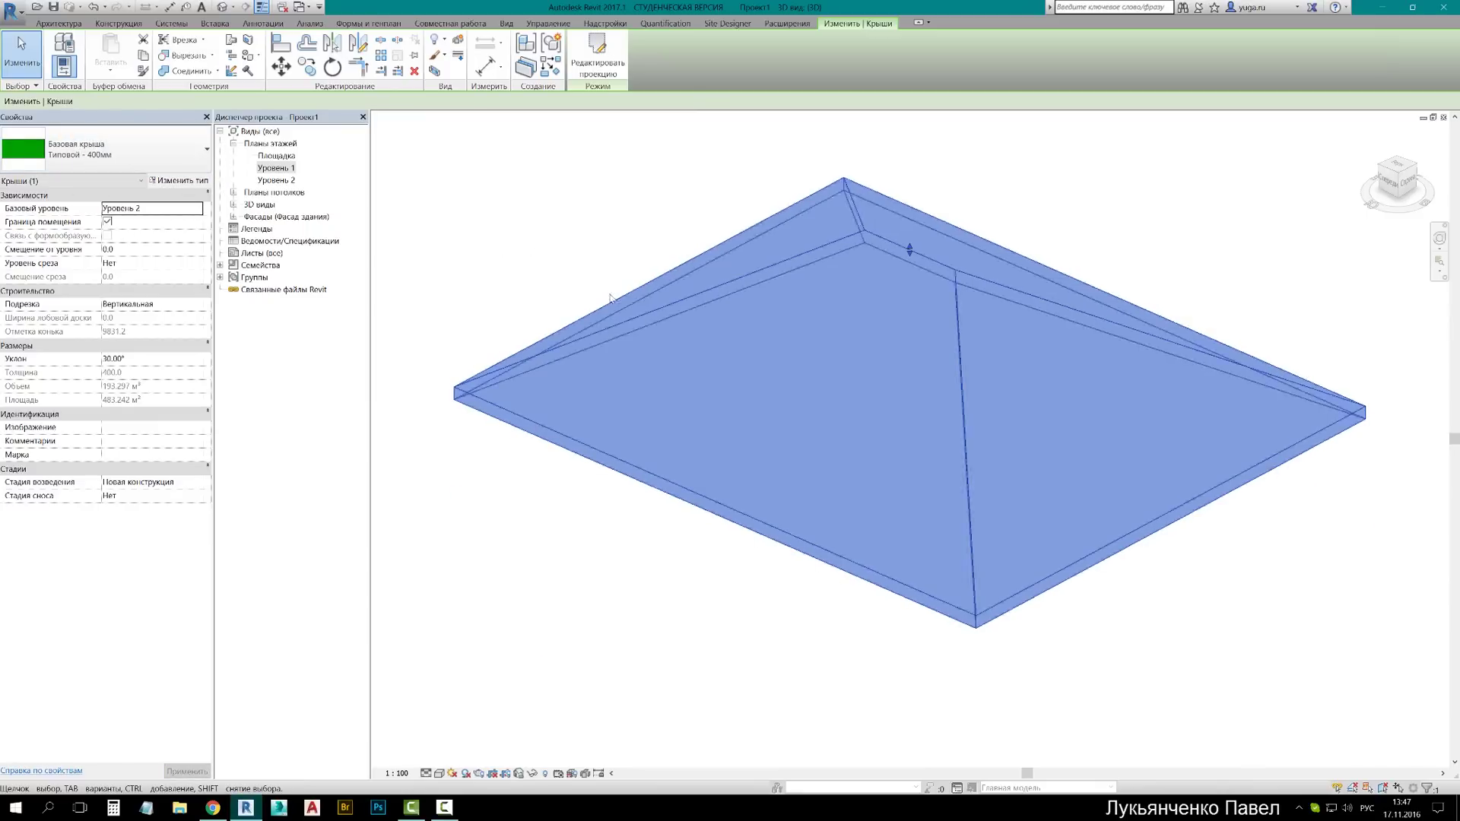
left_click(598, 53)
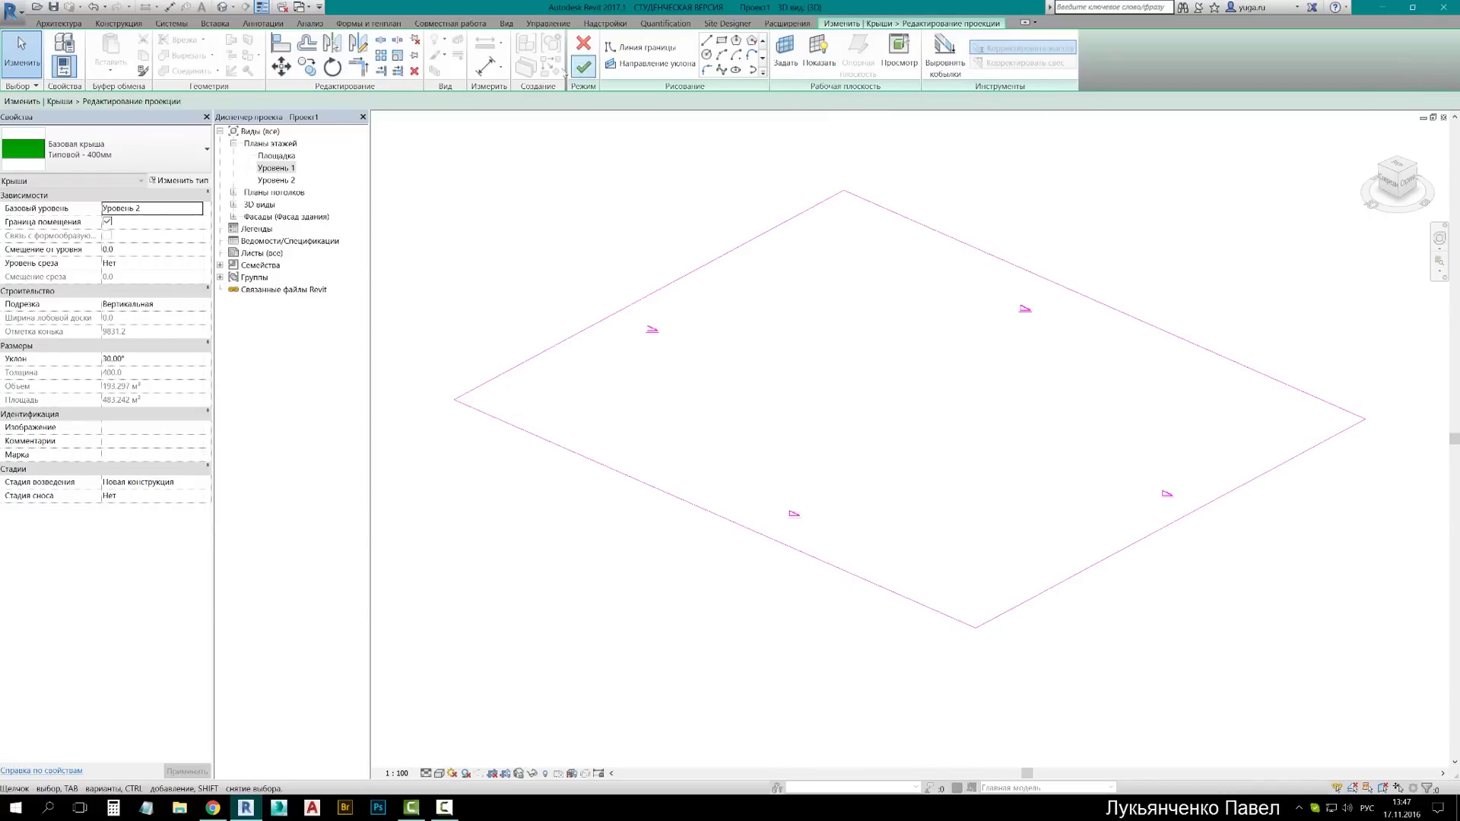
left_click(583, 67)
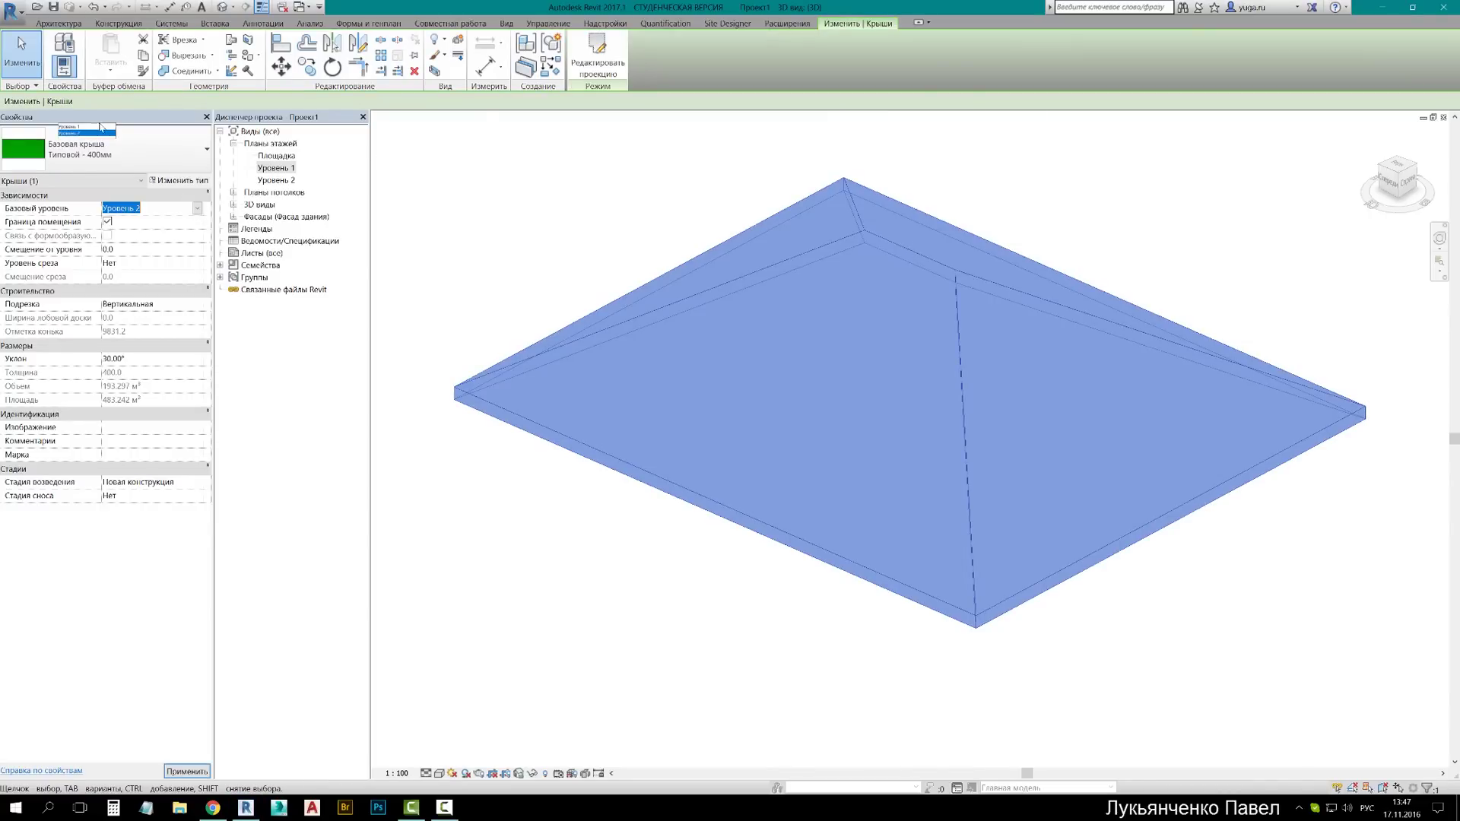
Return the roof's Base Level to Уровень 1 and regenerate it via Edit Footprint
left_click(197, 208)
left_click(137, 152)
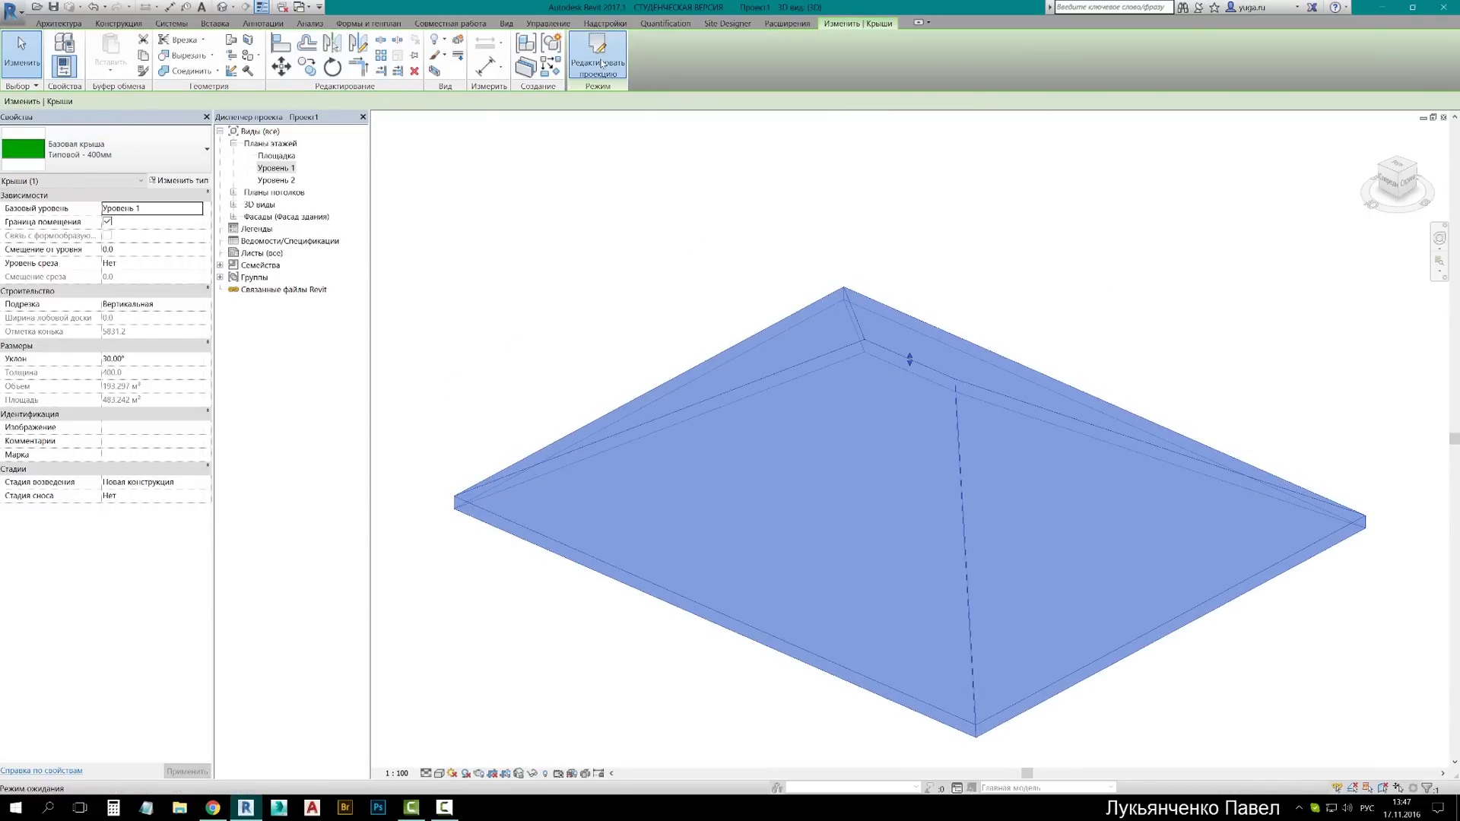
left_click(597, 53)
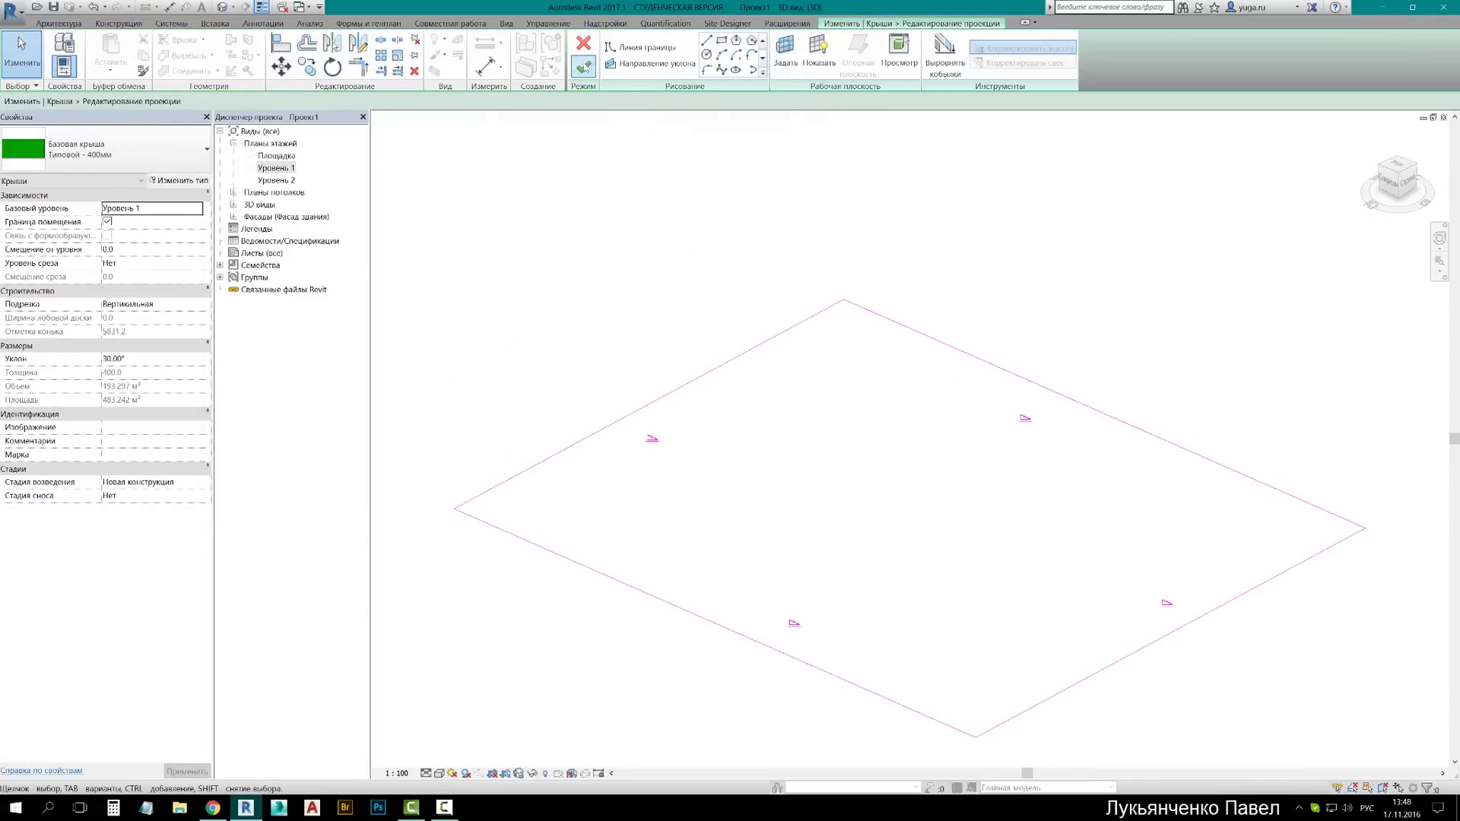
left_click(584, 67)
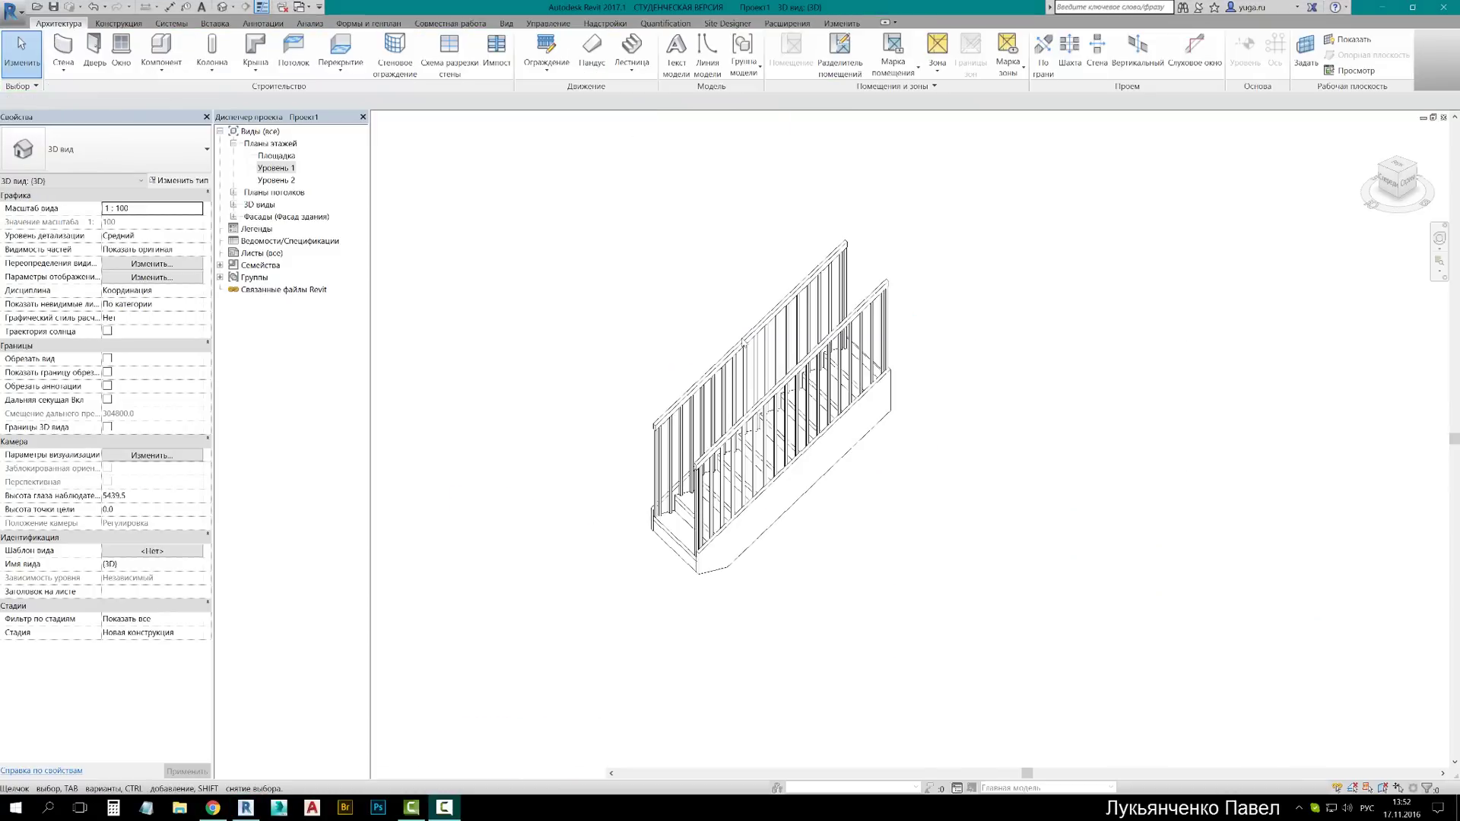
Review the railing's type settings and its rectangular 50 x 50 mm top rail type
left_click(736, 353)
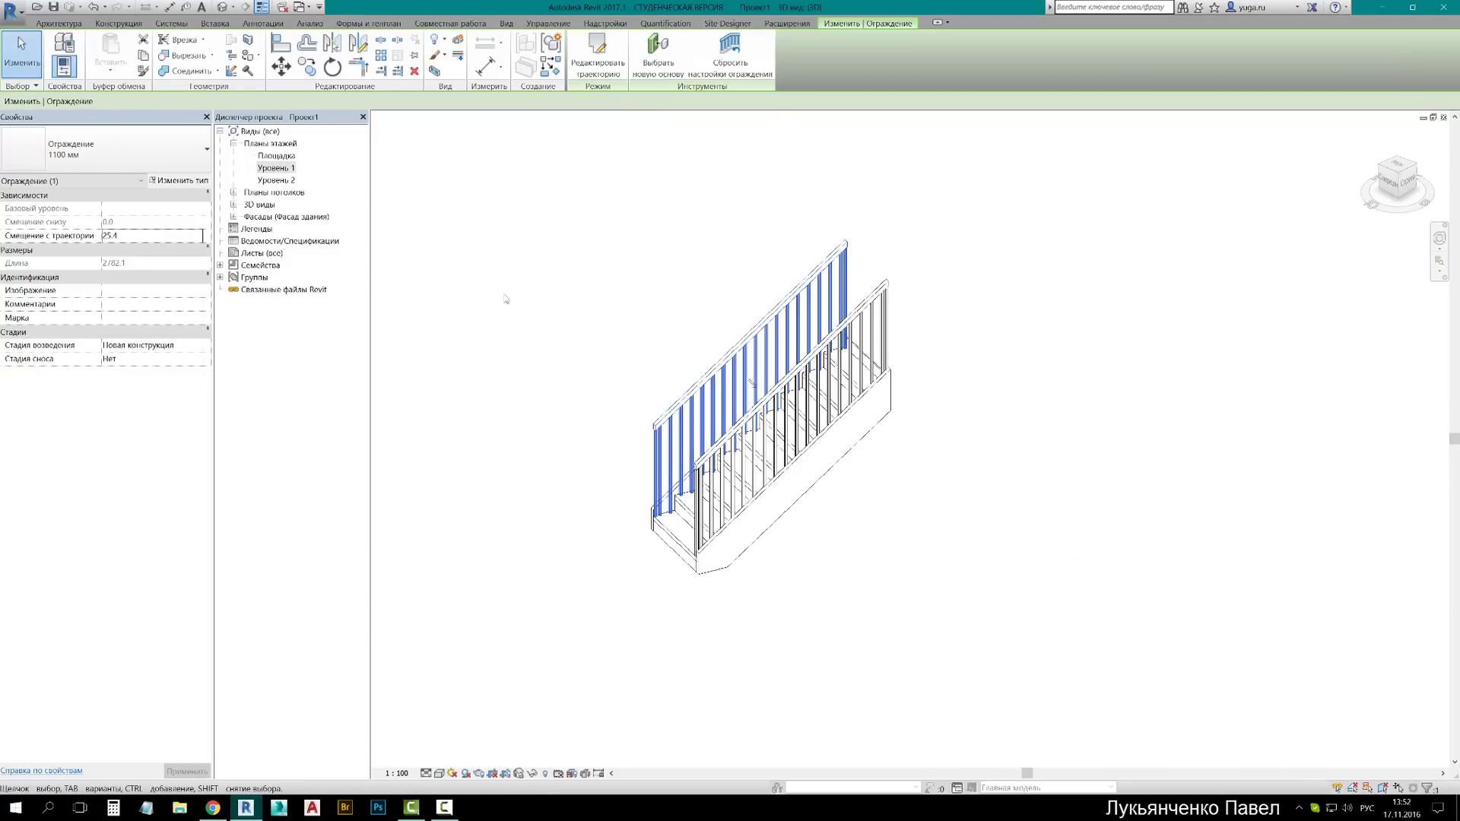
left_click(162, 182)
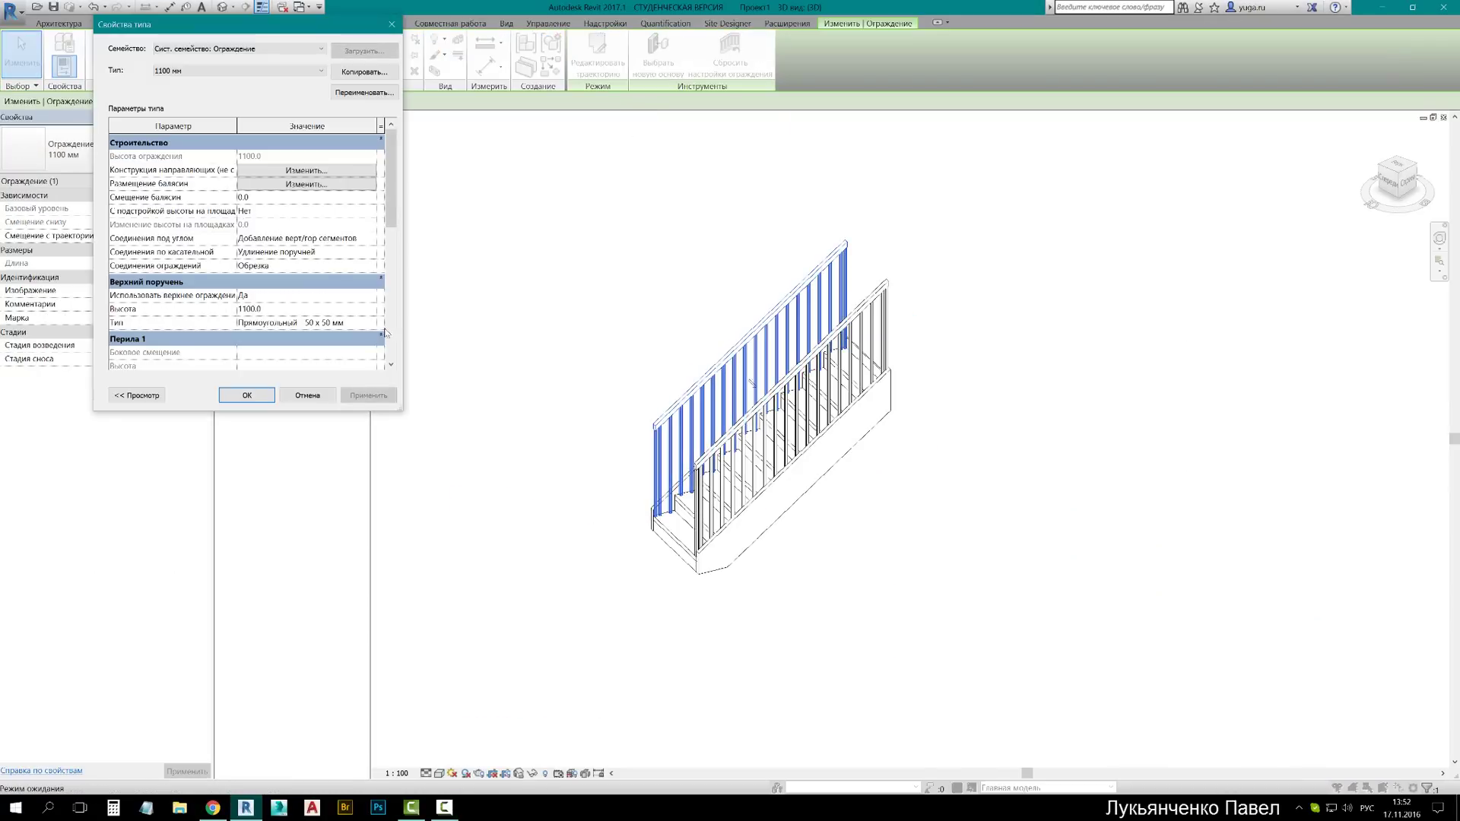
left_click(327, 326)
left_click(372, 322)
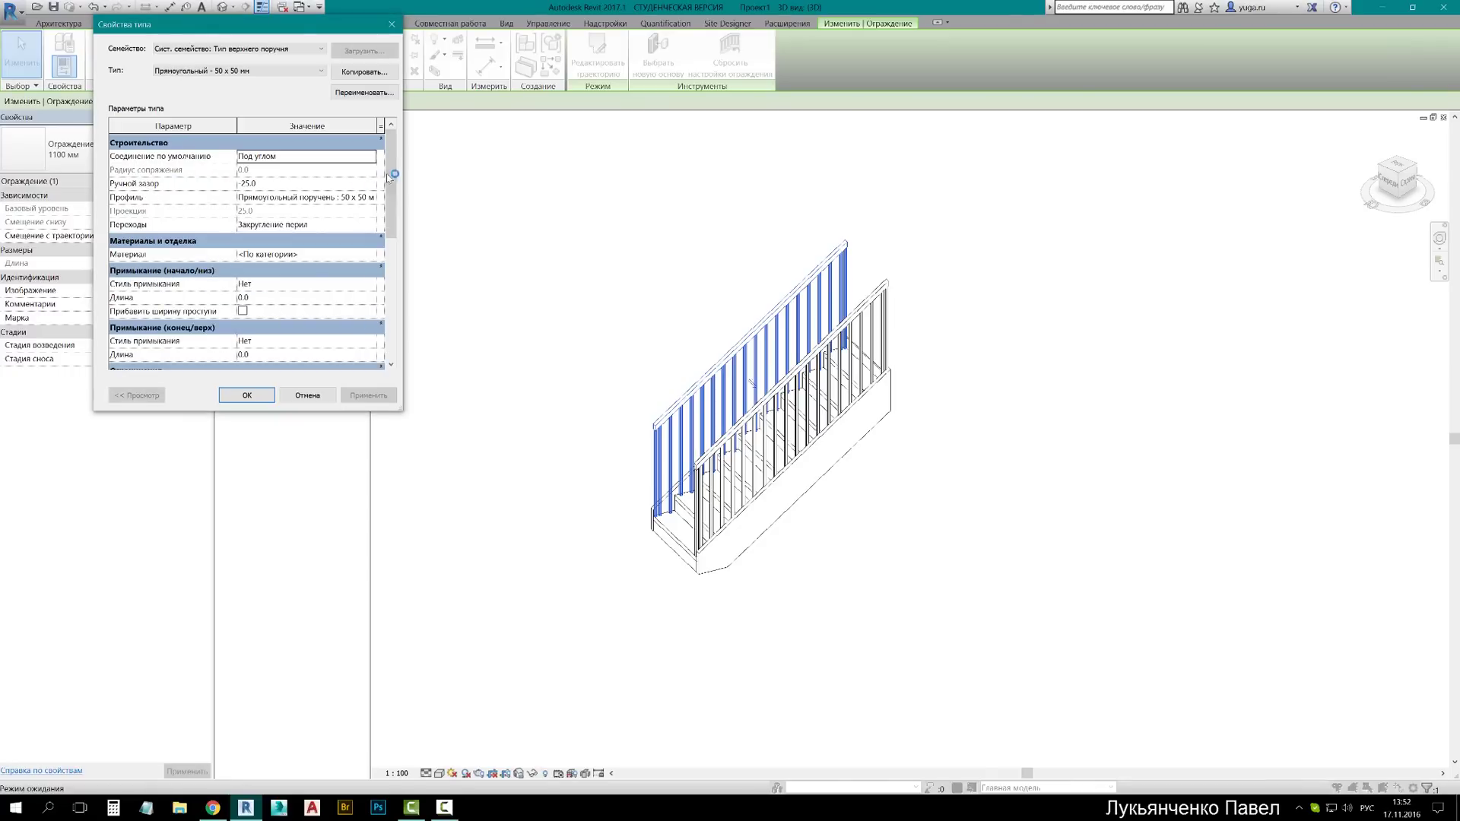
scroll(388, 176, "down", 3)
scroll(388, 176, "down", 3)
scroll(388, 177, "up", 6)
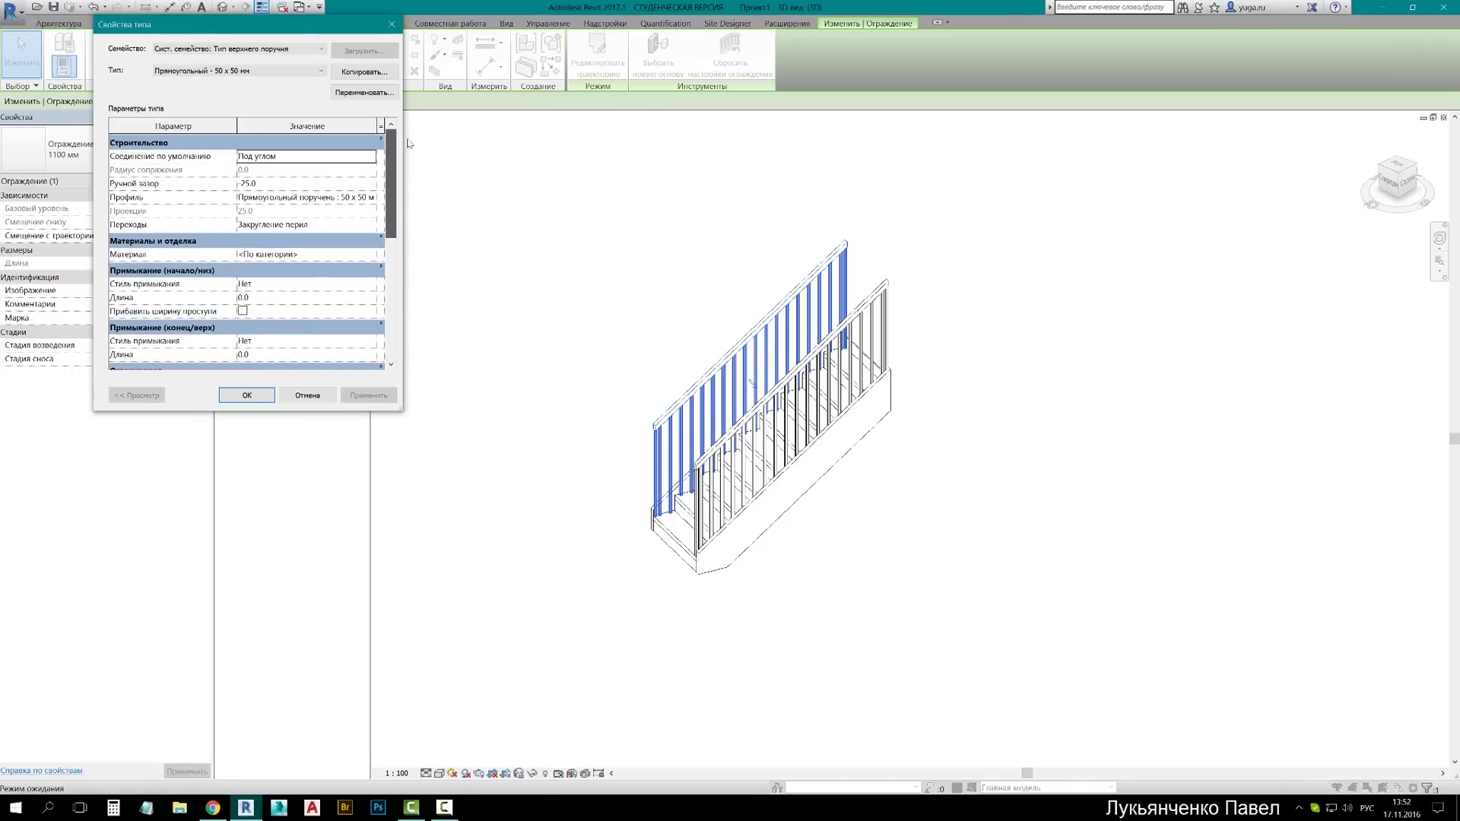
left_click(392, 27)
left_click(392, 26)
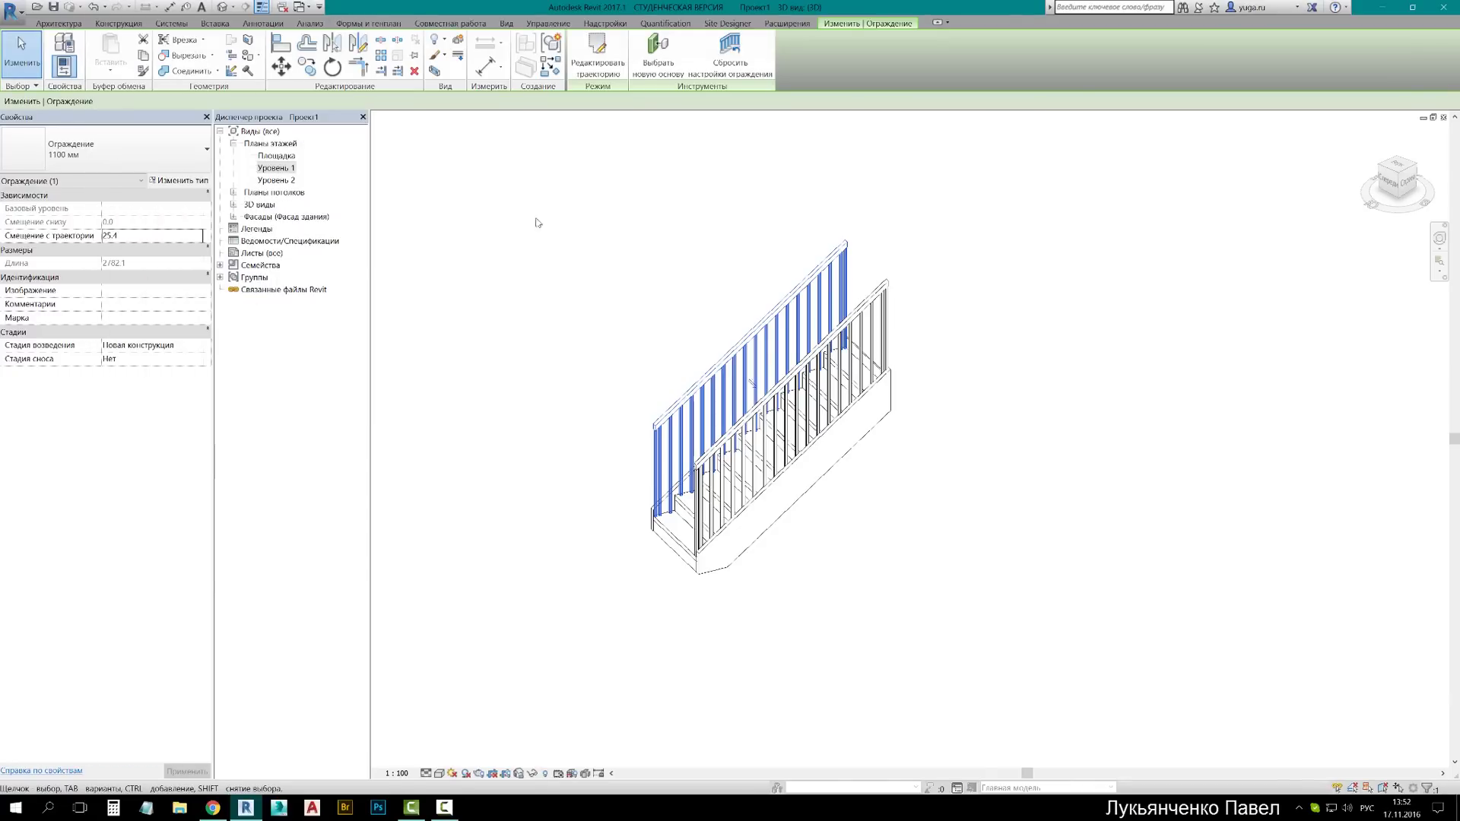
Select the stair and bring up its type settings
left_click(580, 284)
left_click(664, 546)
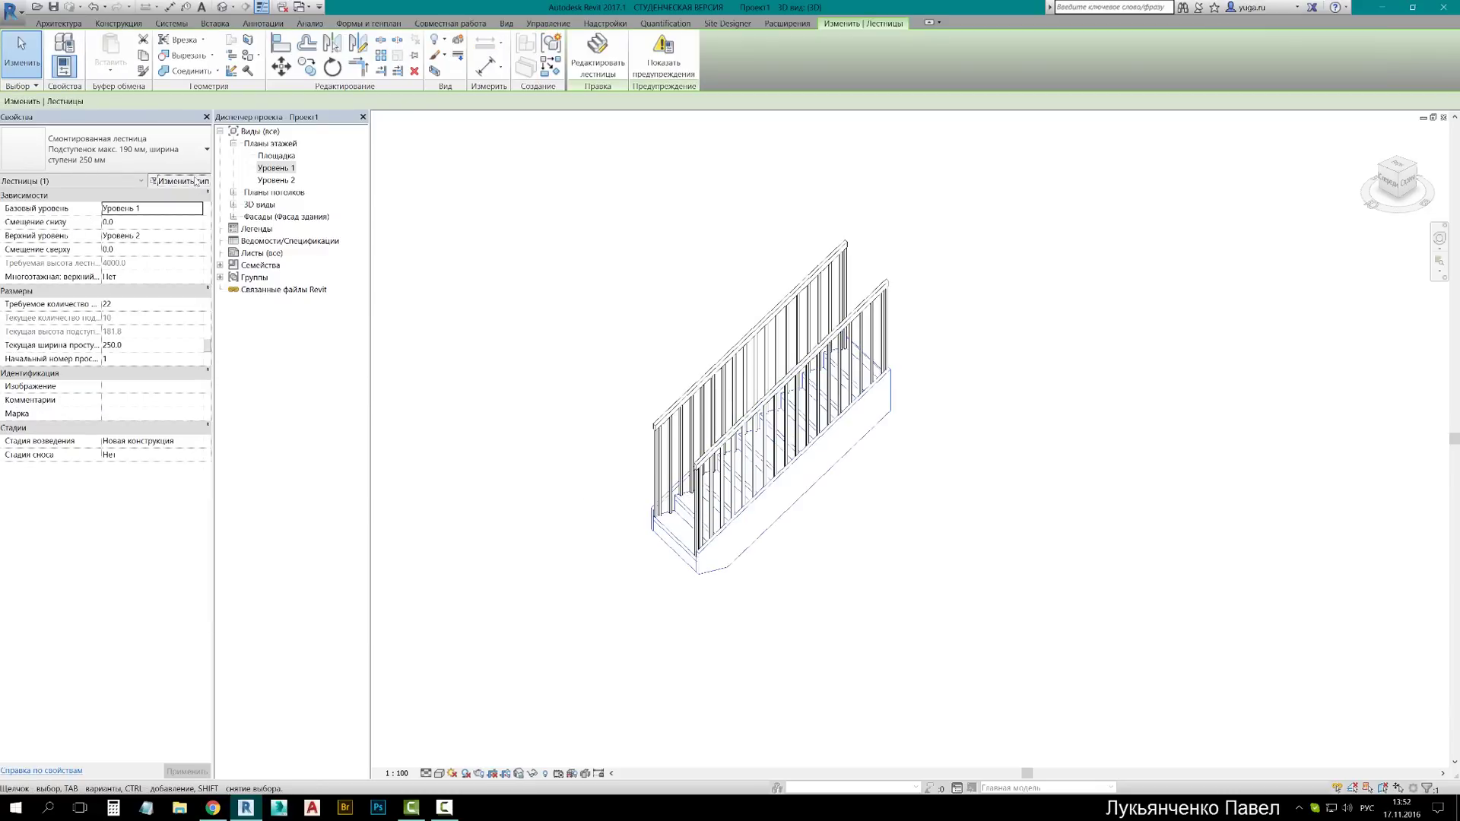
left_click(197, 181)
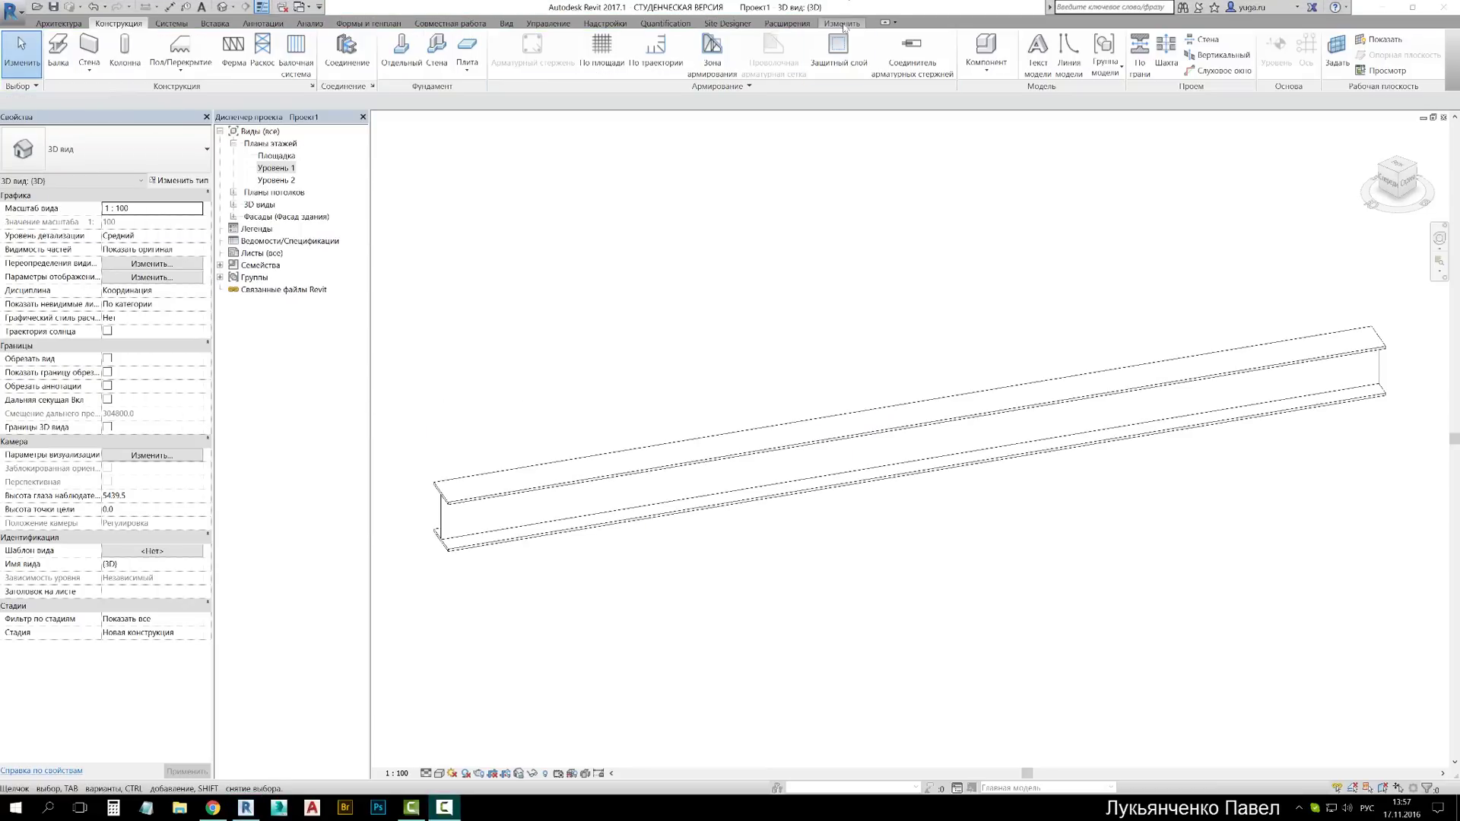
Split the long I-beam at two points into three segments with Split Element
left_click(842, 23)
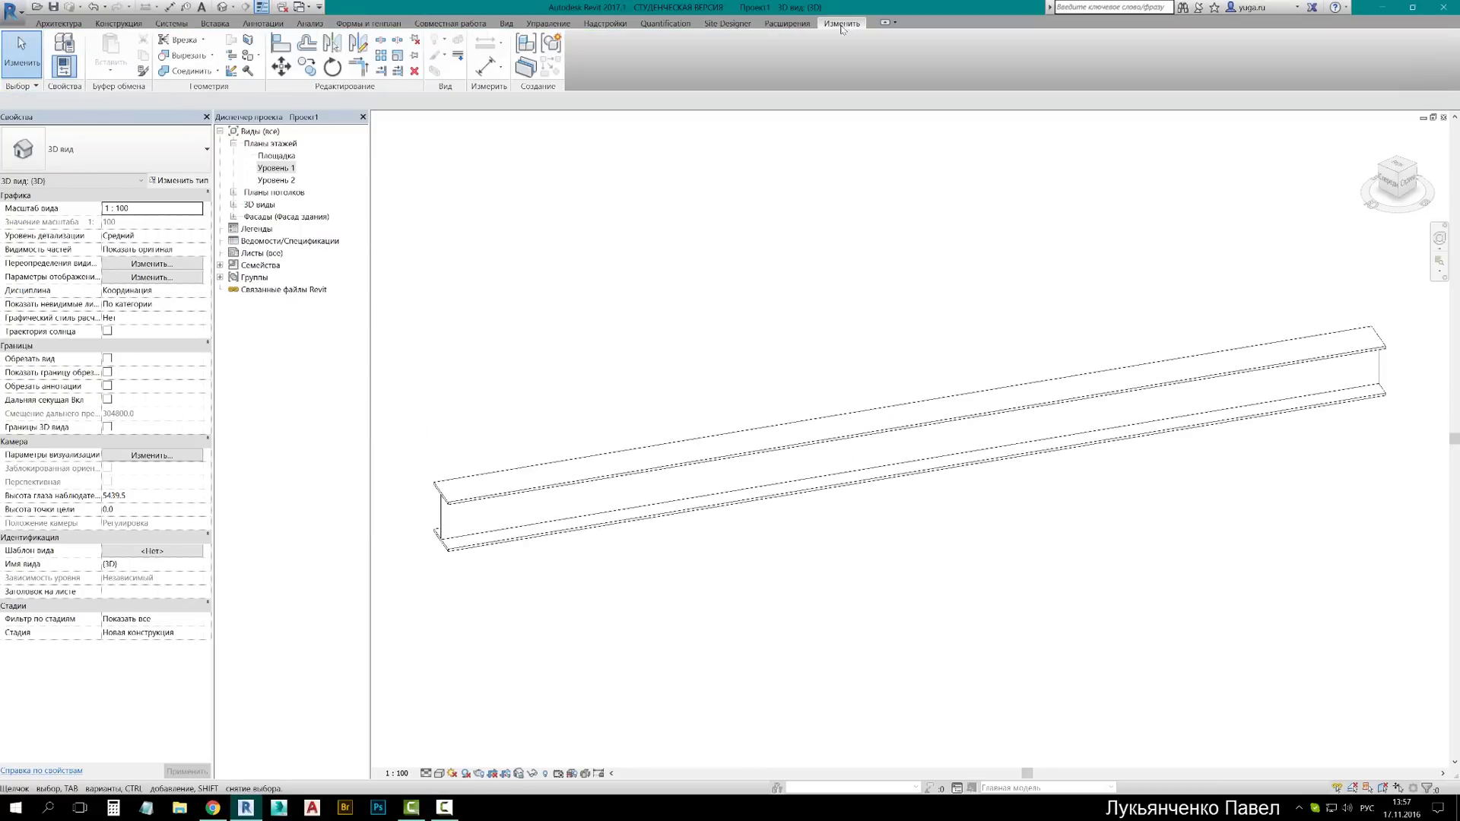
left_click(381, 39)
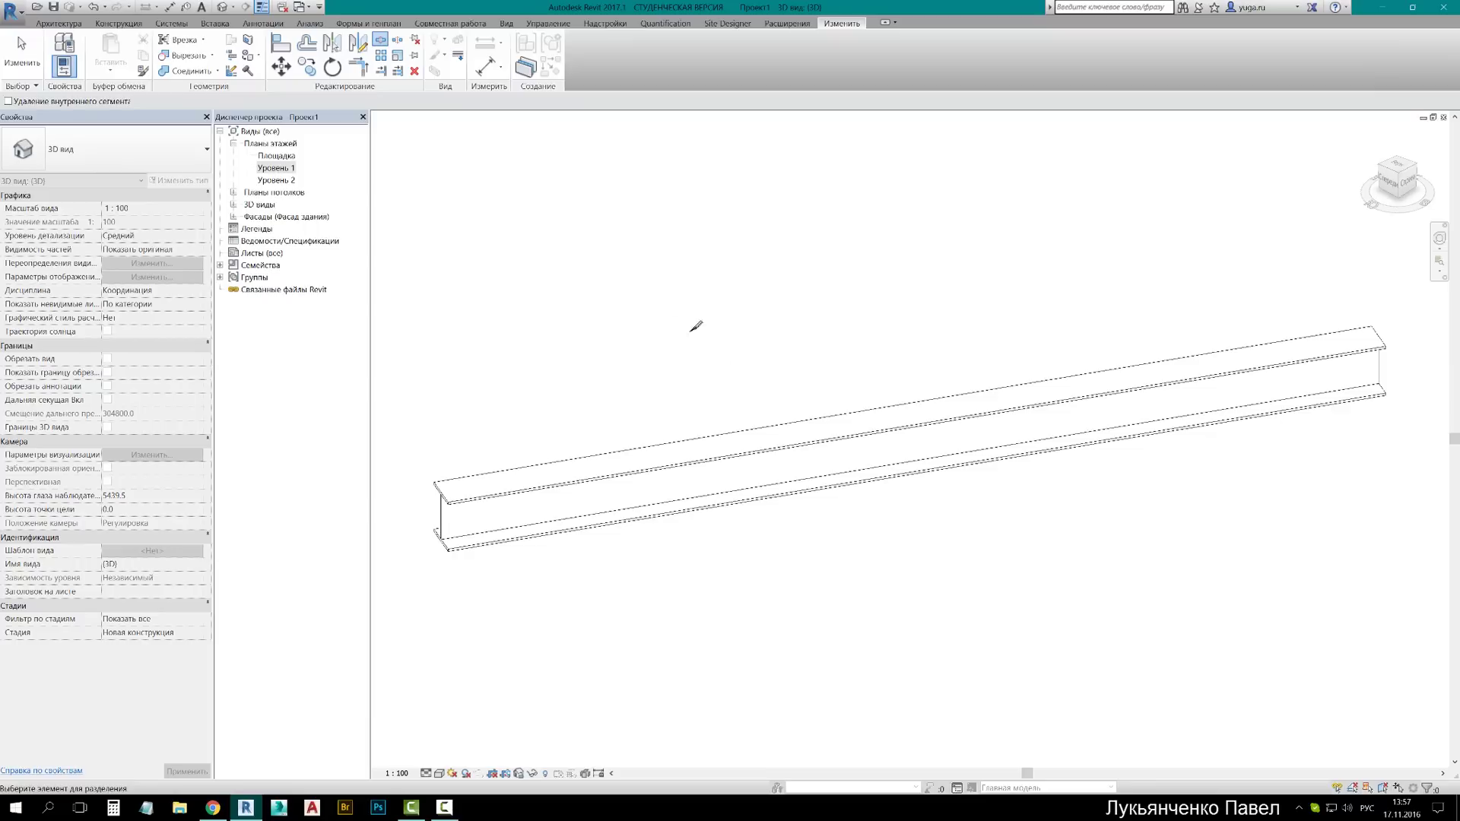
left_click(746, 435)
left_click(973, 399)
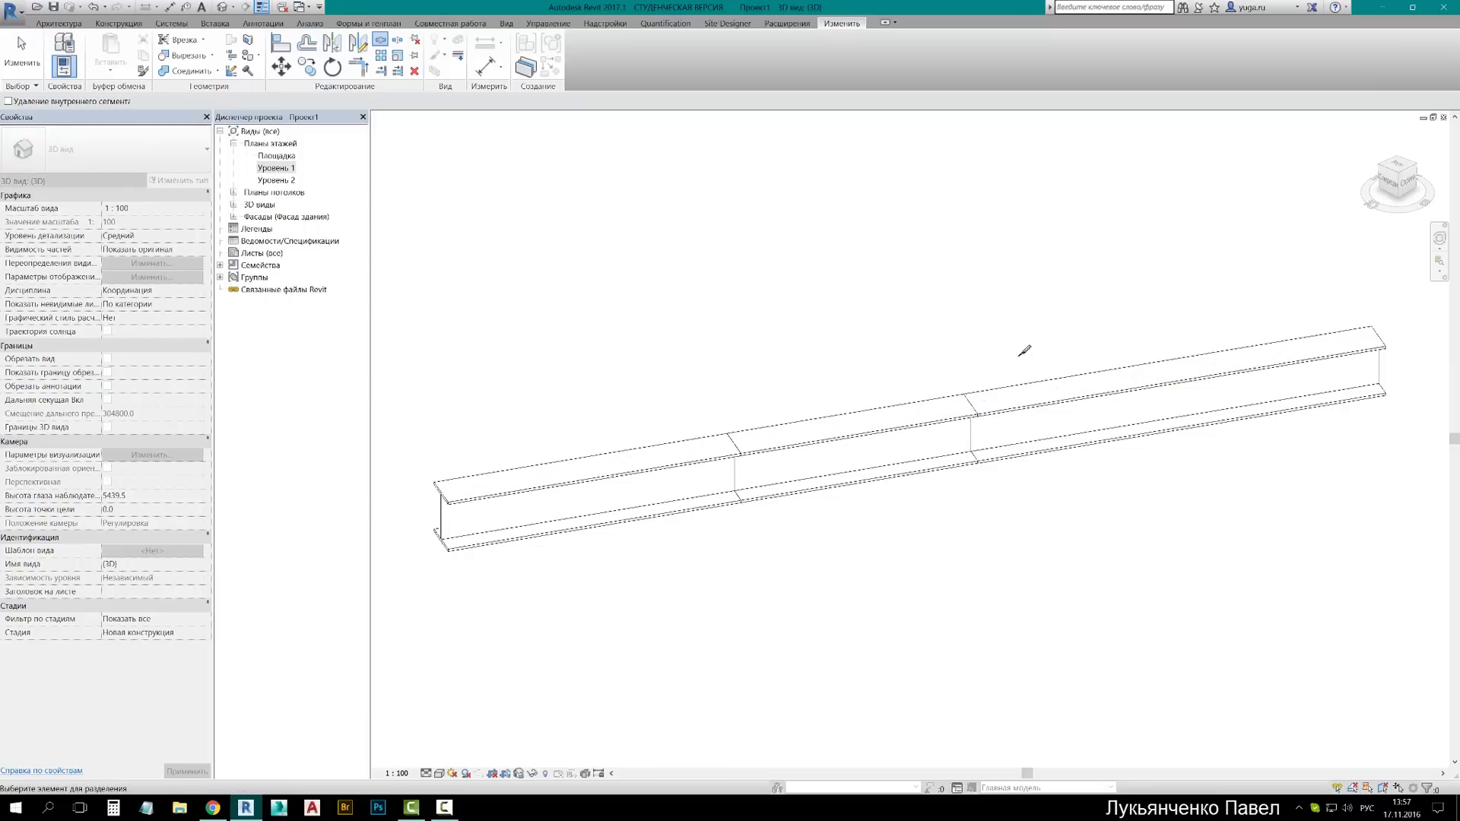
left_click(22, 53)
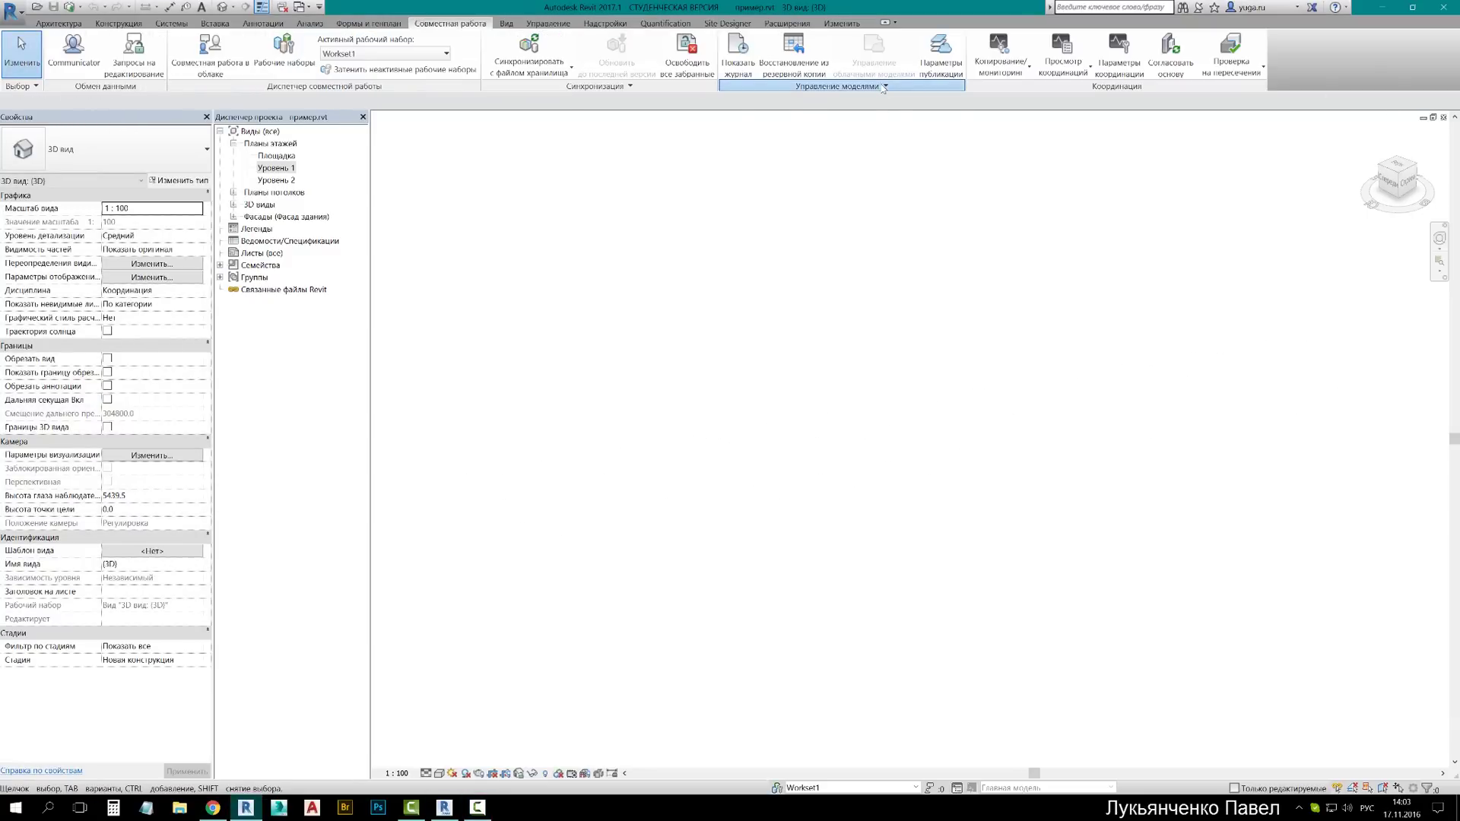
left_click(797, 86)
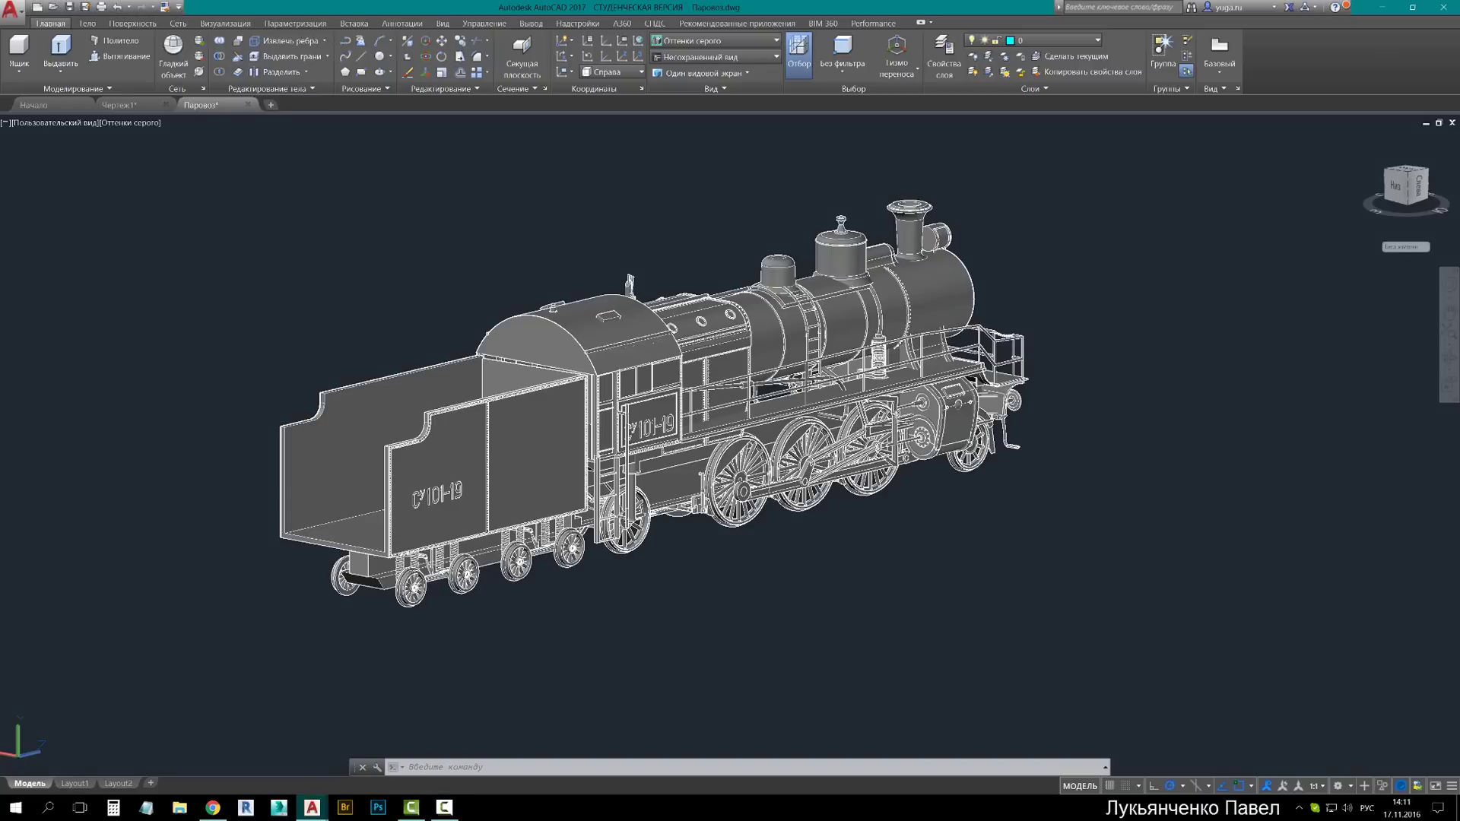
Orbit the locomotive and display it in the Conceptual, then Realistic visual style
mouse_move(732, 229)
left_mouse_down()
mouse_move(652, 261)
mouse_move(528, 225)
left_mouse_up()
key("Escape")
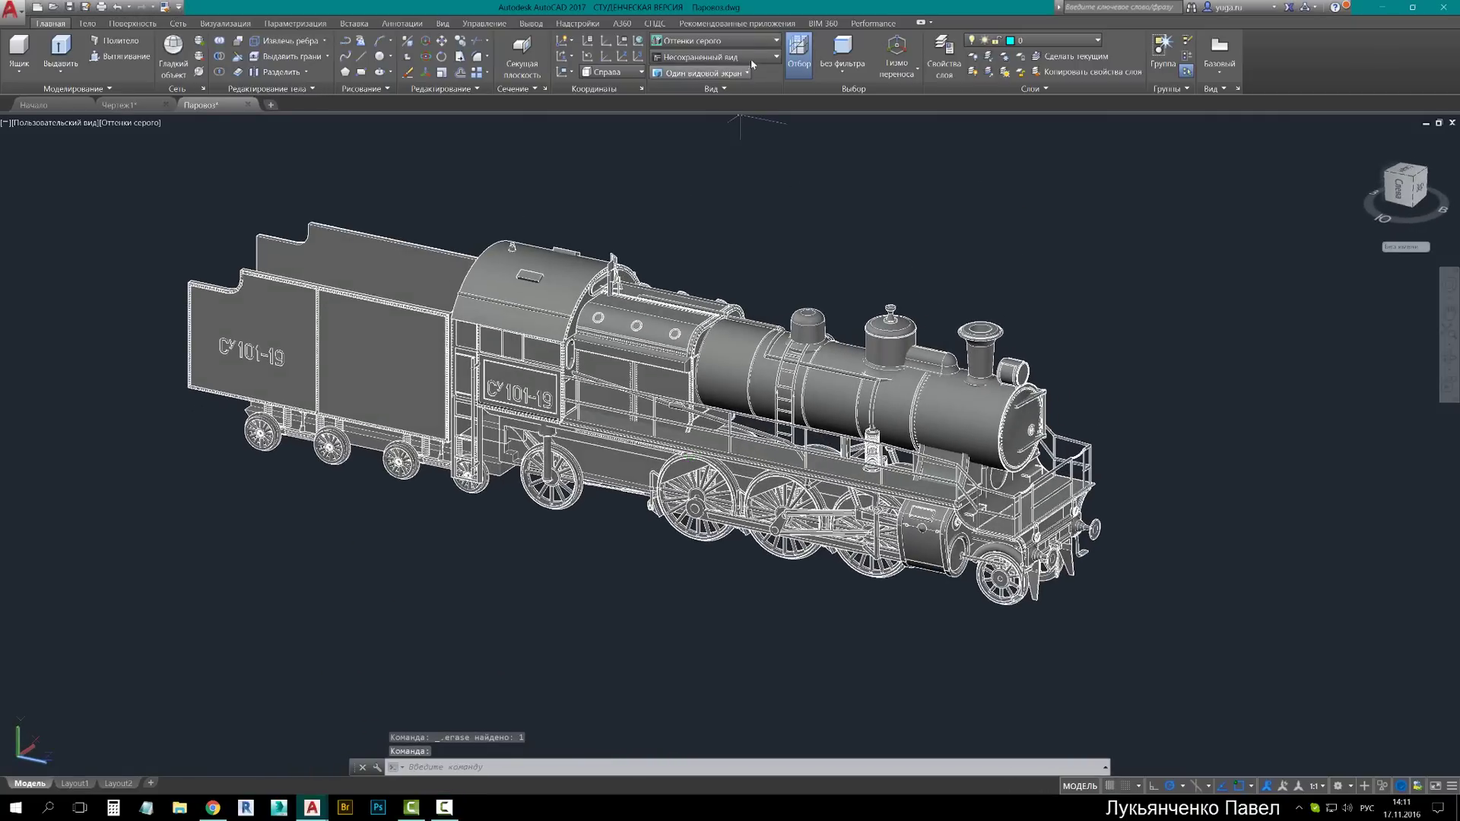
left_click(760, 42)
left_click(847, 67)
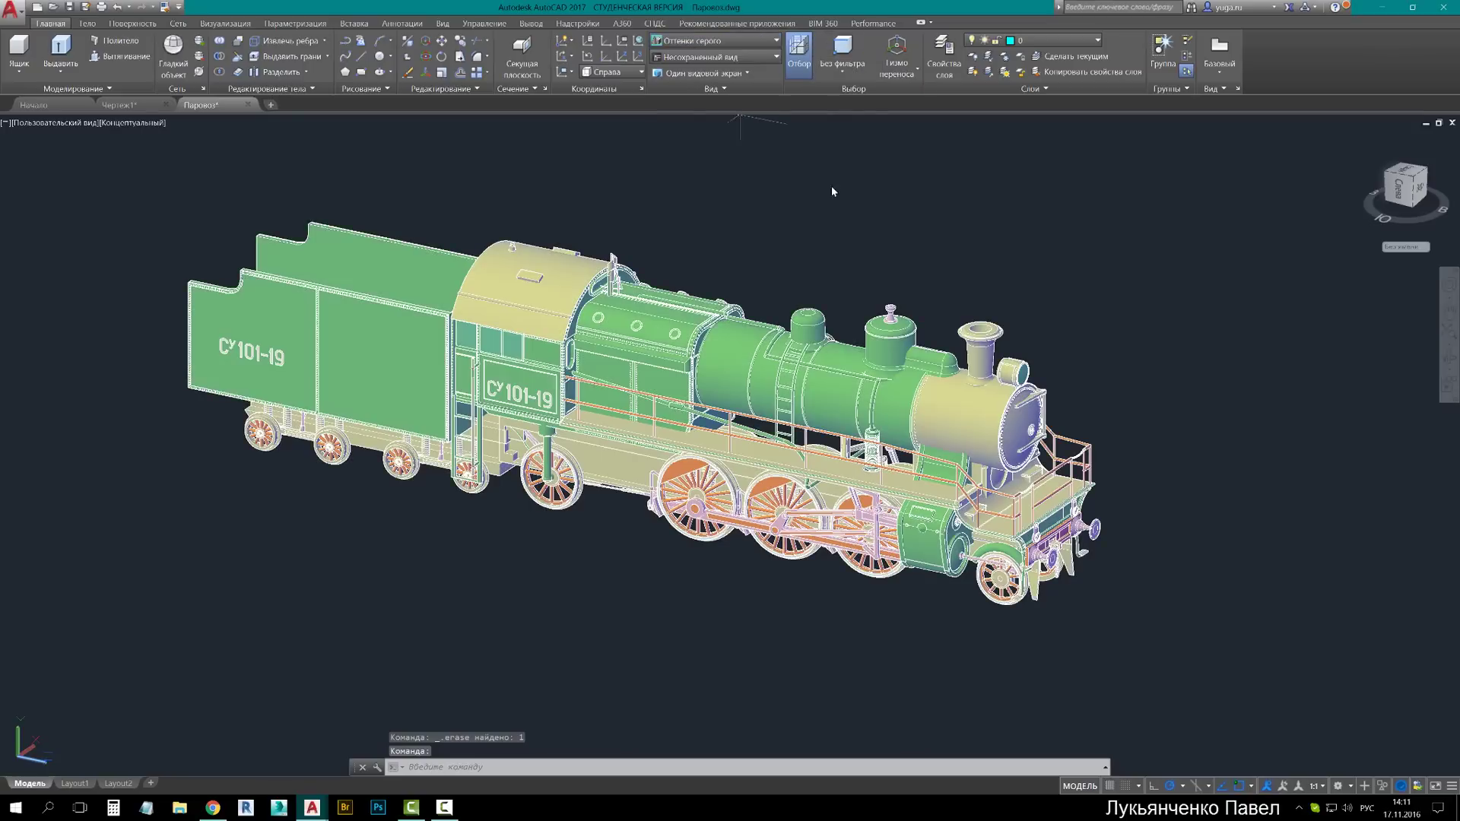
left_click_drag(767, 275, 571, 258)
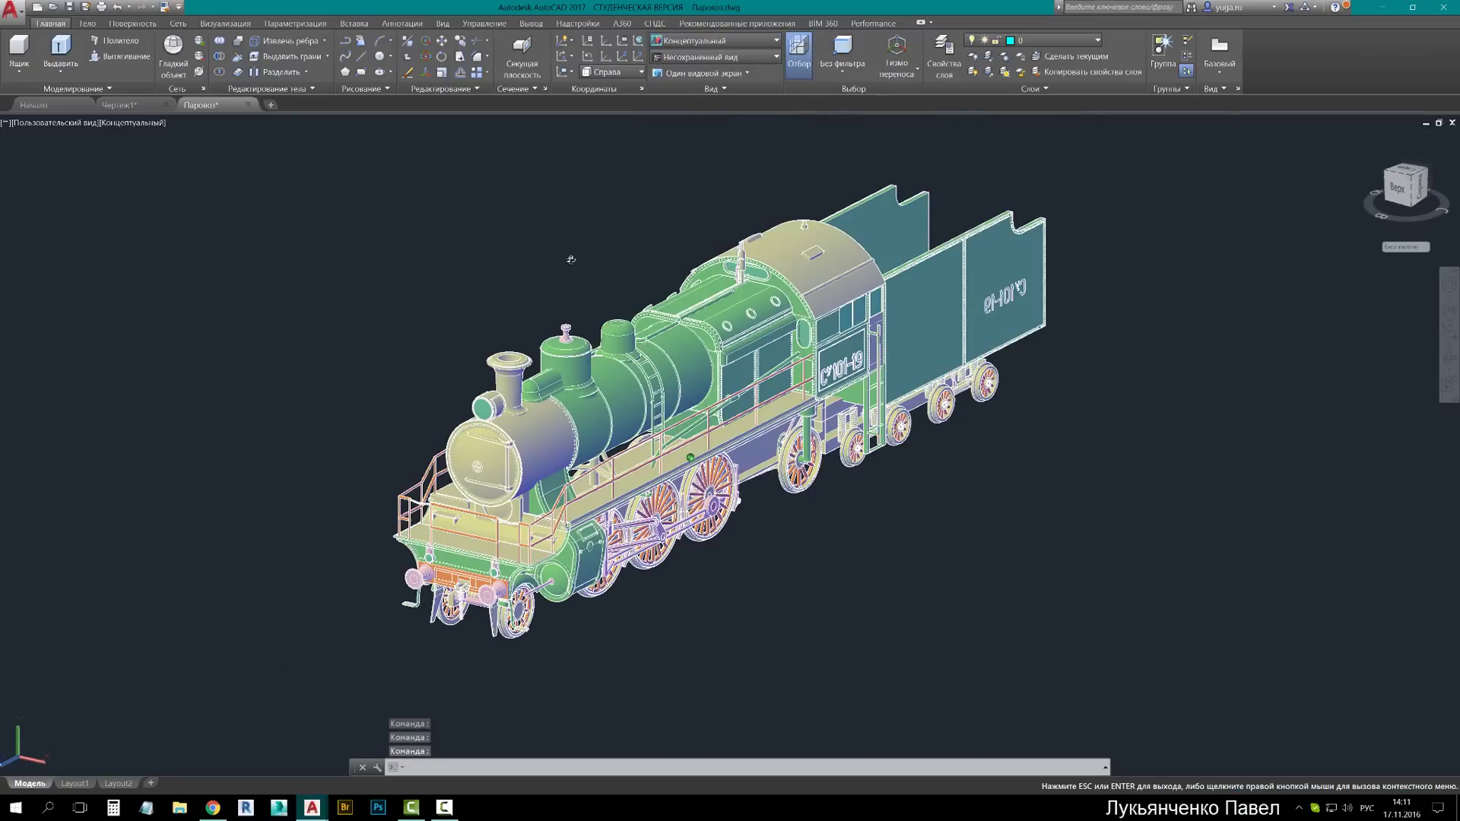
key("Escape")
left_click(730, 40)
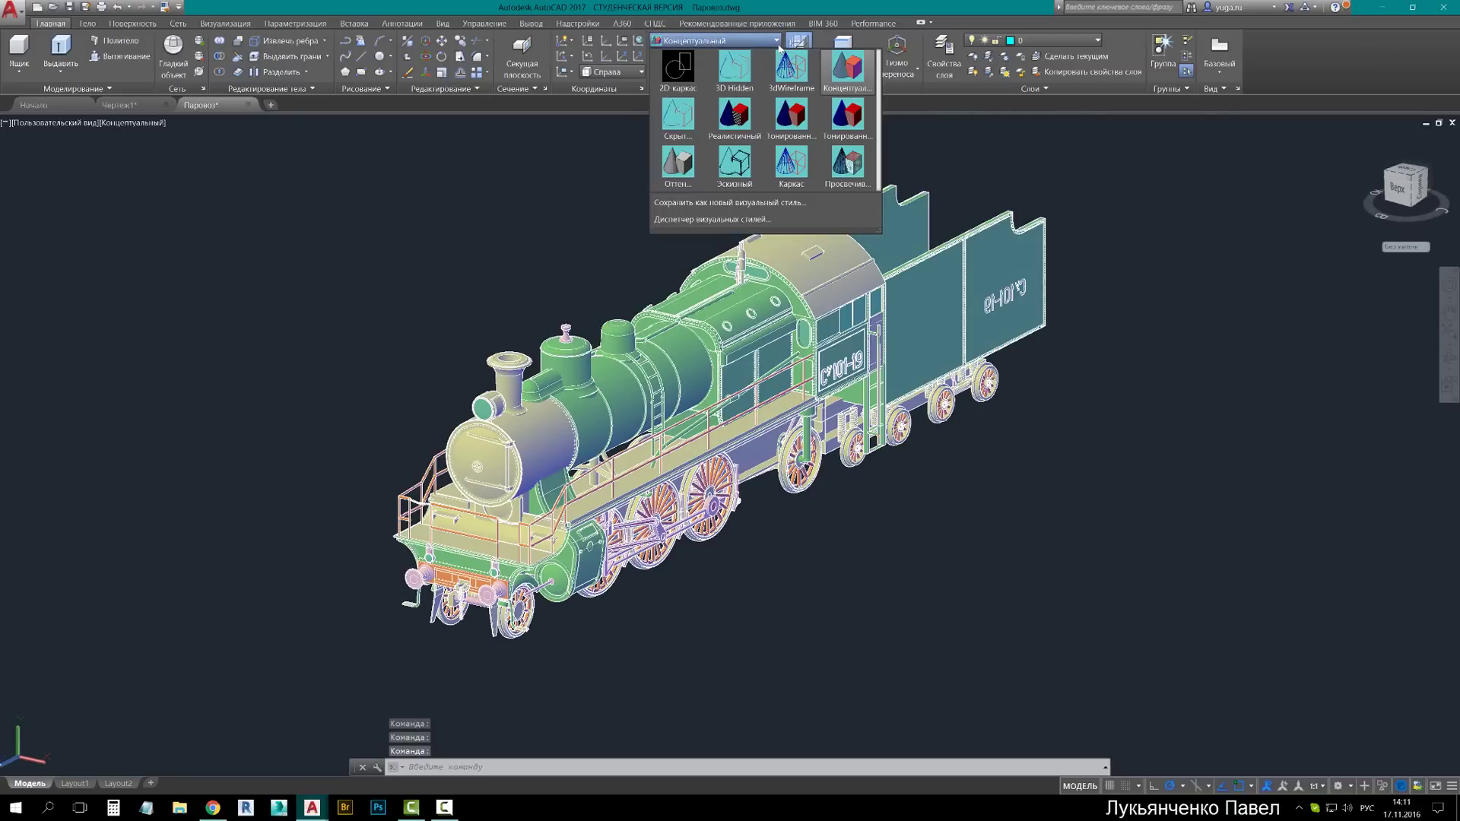
left_click(752, 120)
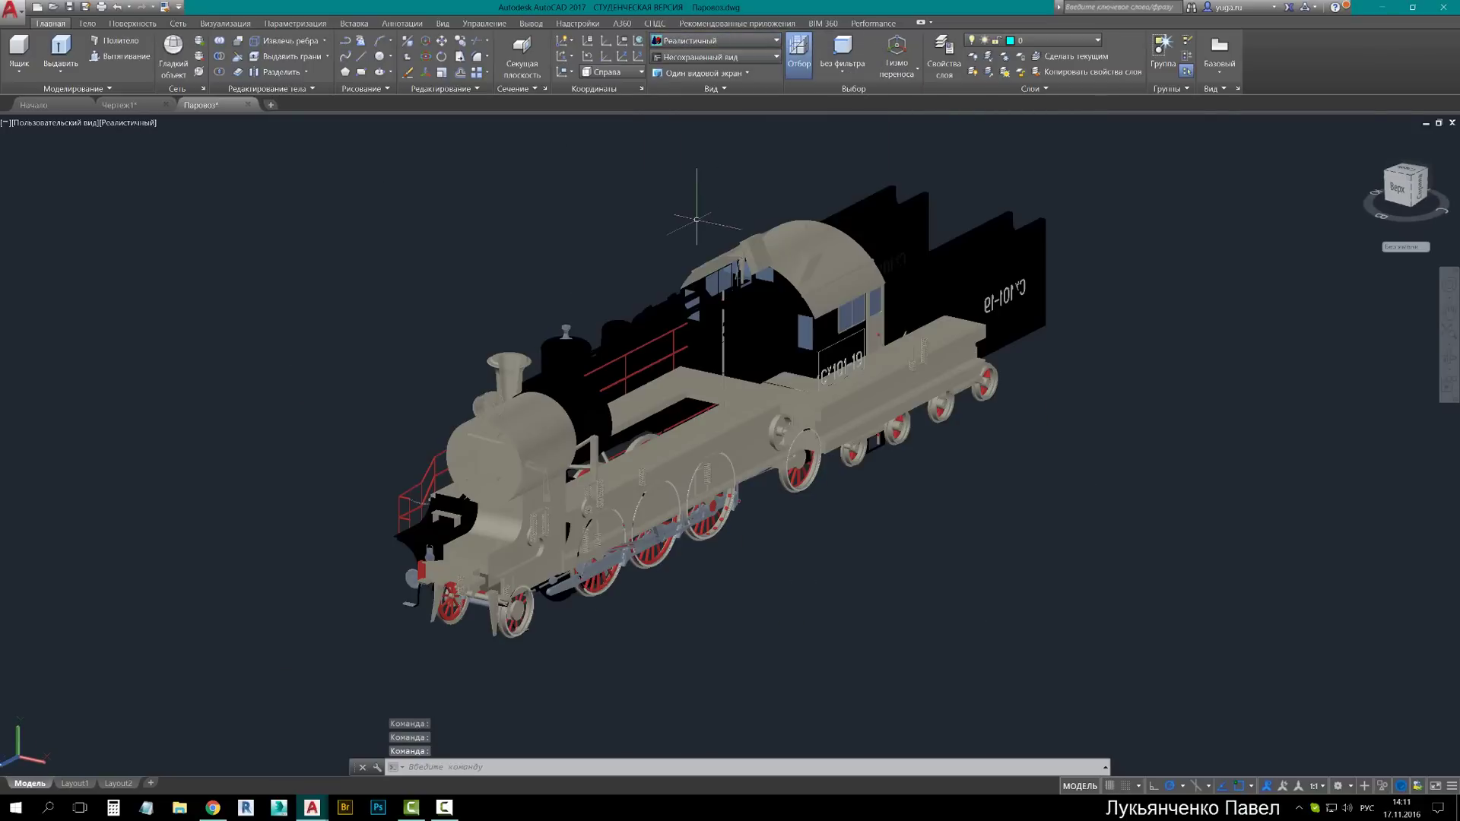
Switch the locomotive to Shaded with Edges, then 2D Wireframe, orbiting between views
middle_click_drag(628, 277, 927, 269, "shift")
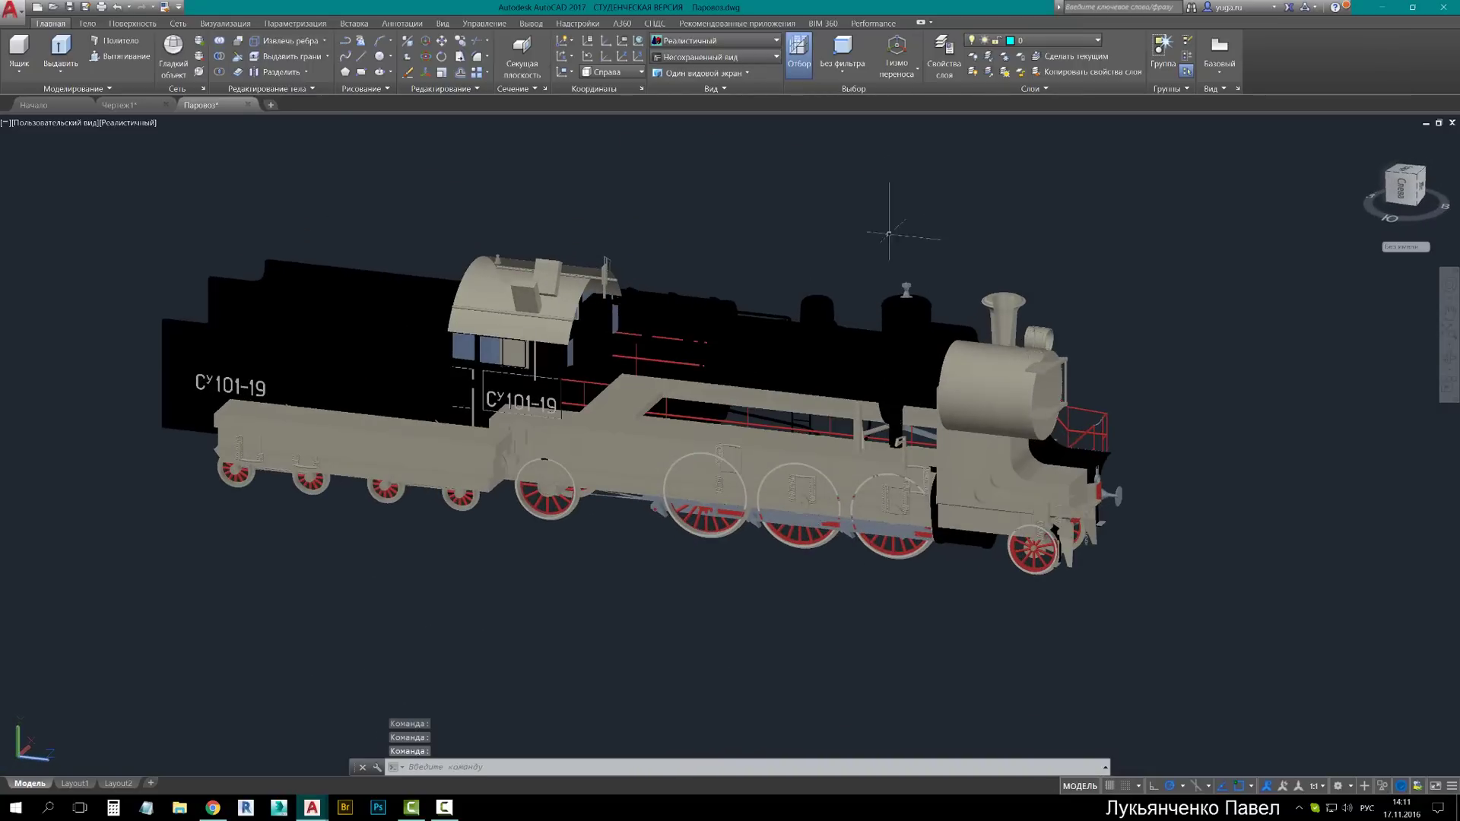
mouse_move(887, 222)
middle_mouse_down("shift")
mouse_move(842, 310)
mouse_move(814, 228)
middle_mouse_up("shift")
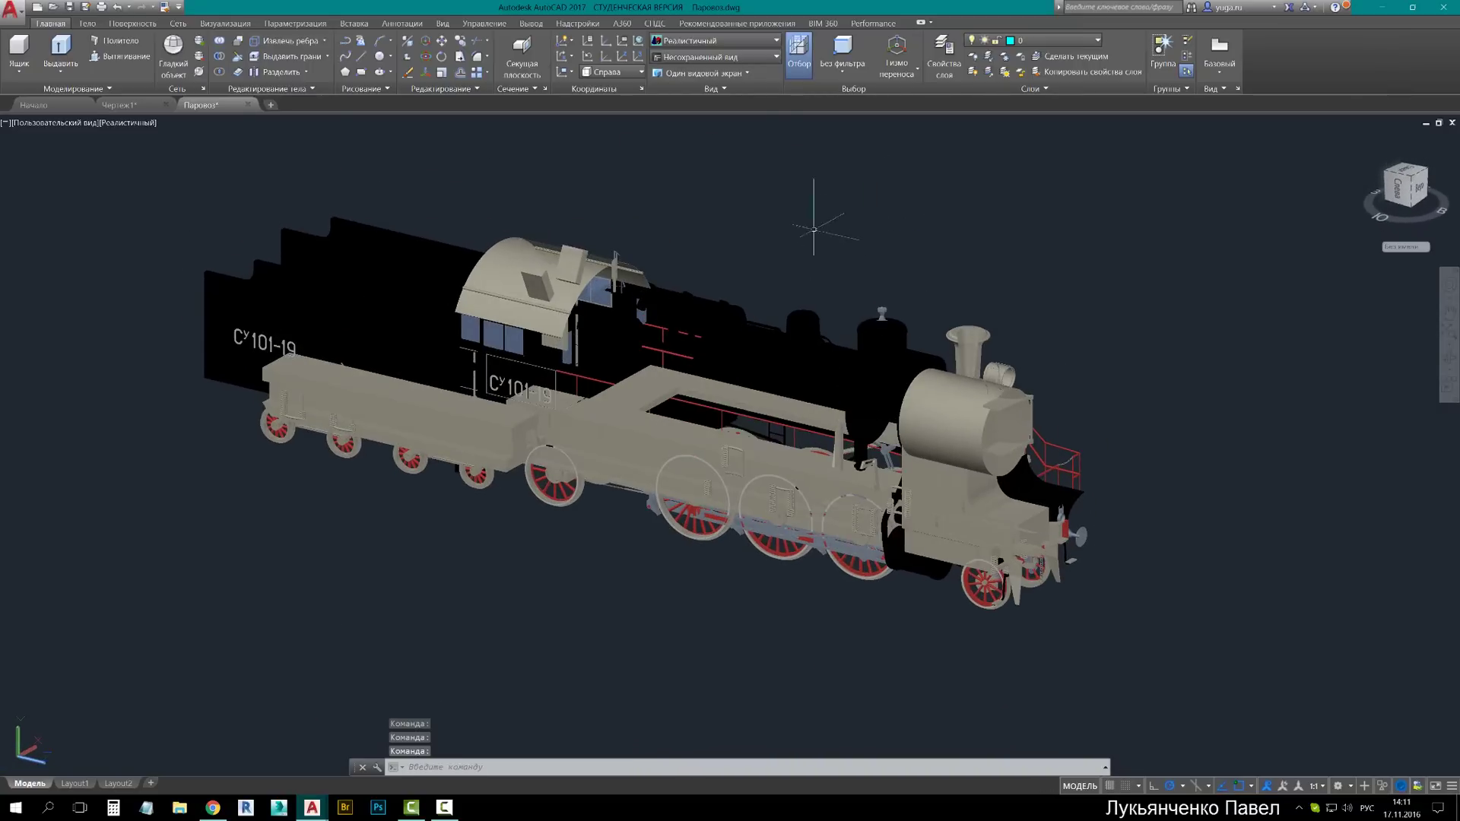
left_click(776, 41)
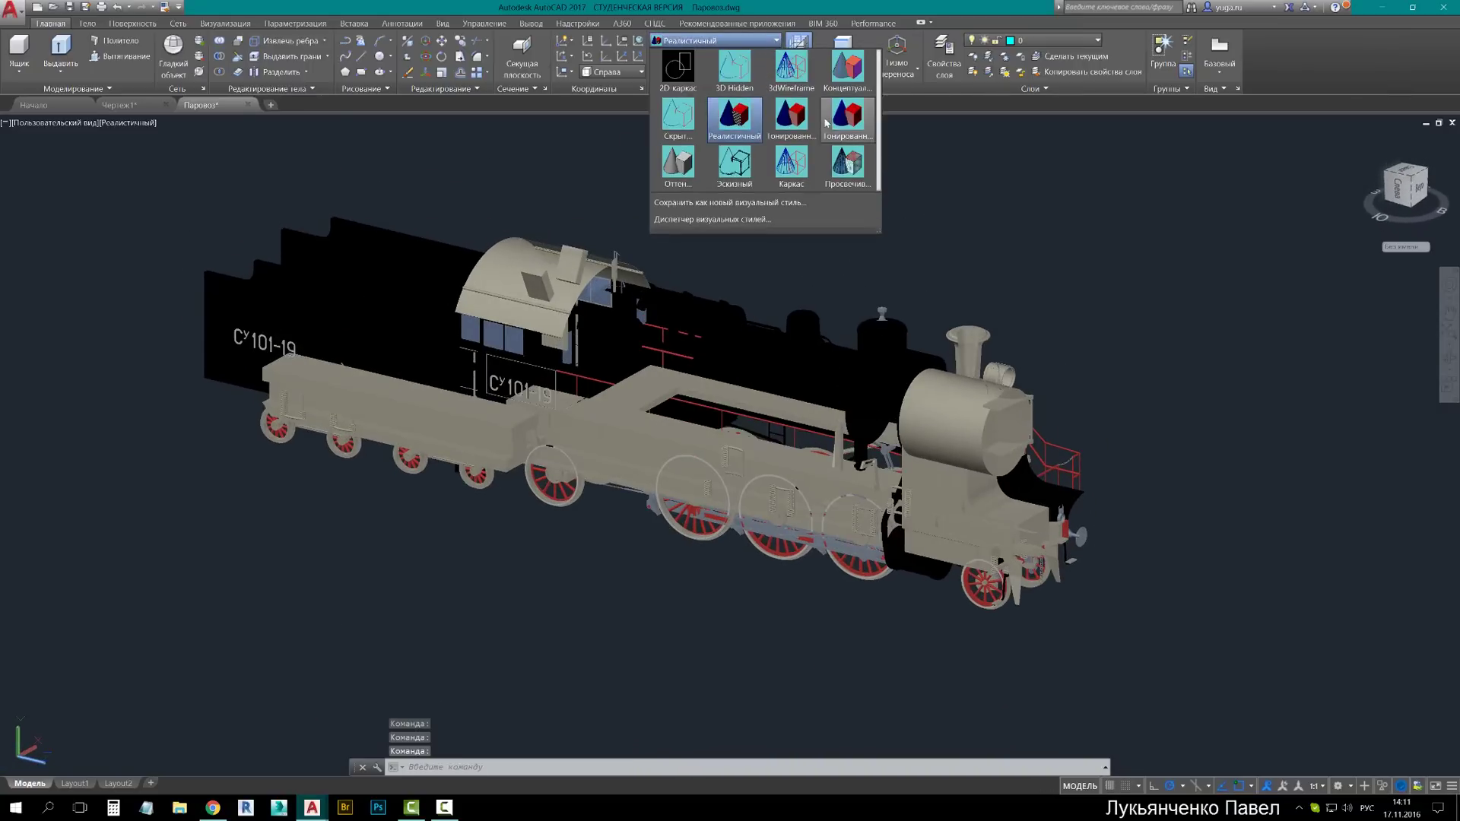
left_click(848, 118)
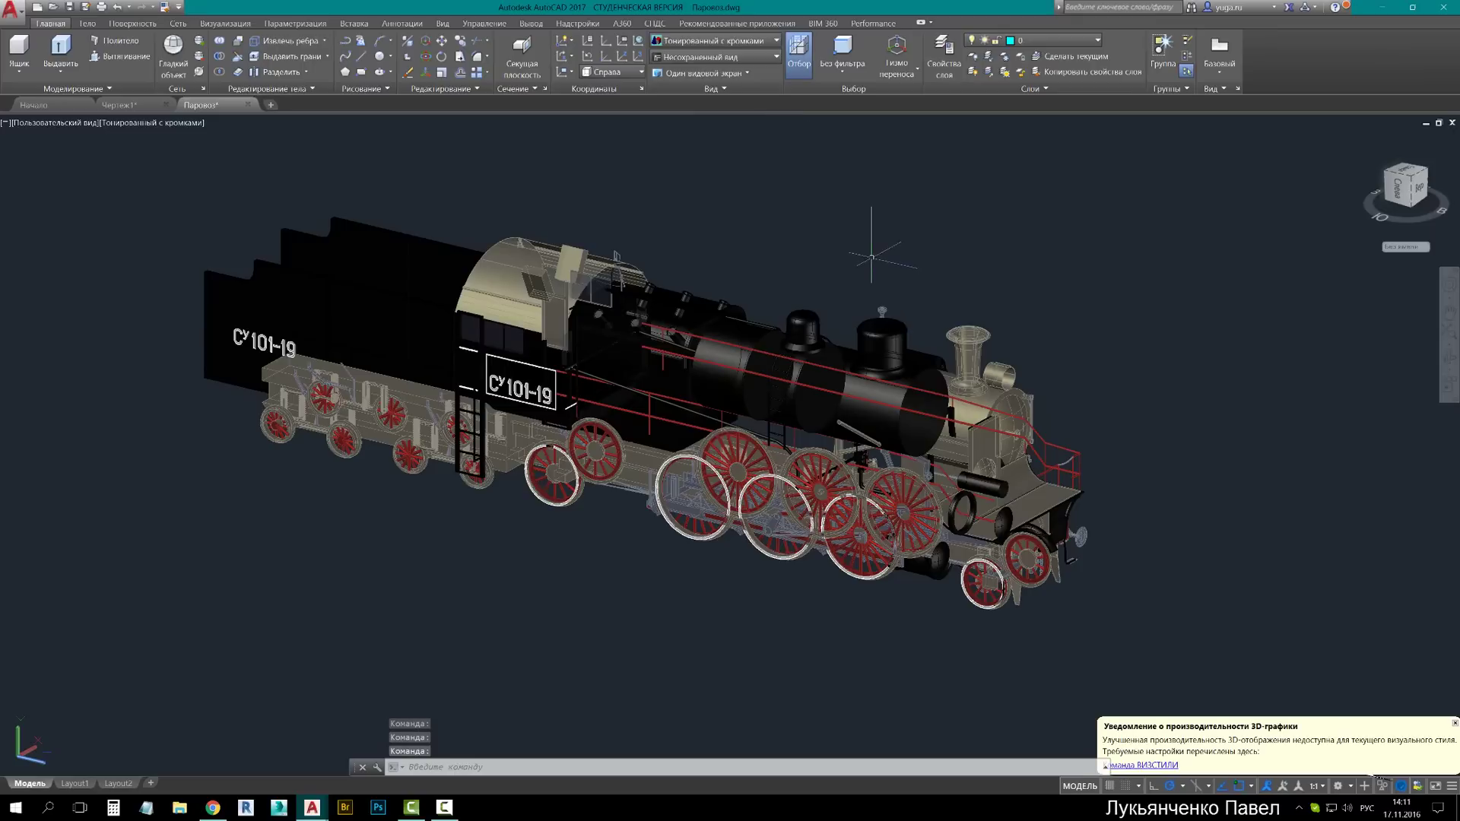
mouse_move(871, 255)
middle_mouse_down("shift")
mouse_move(856, 258)
mouse_move(900, 230)
middle_mouse_up("shift")
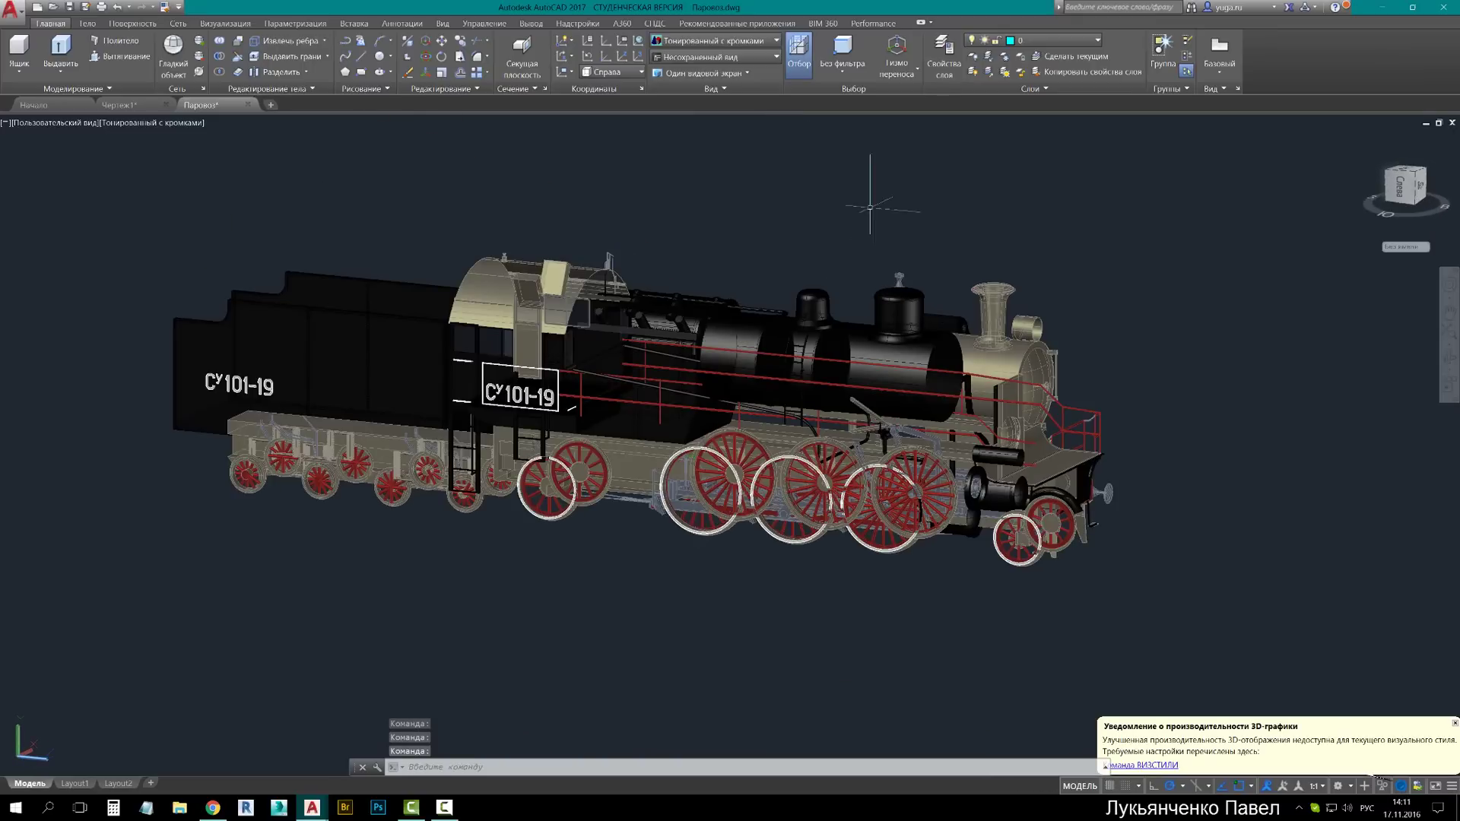
left_click(730, 40)
left_click(687, 74)
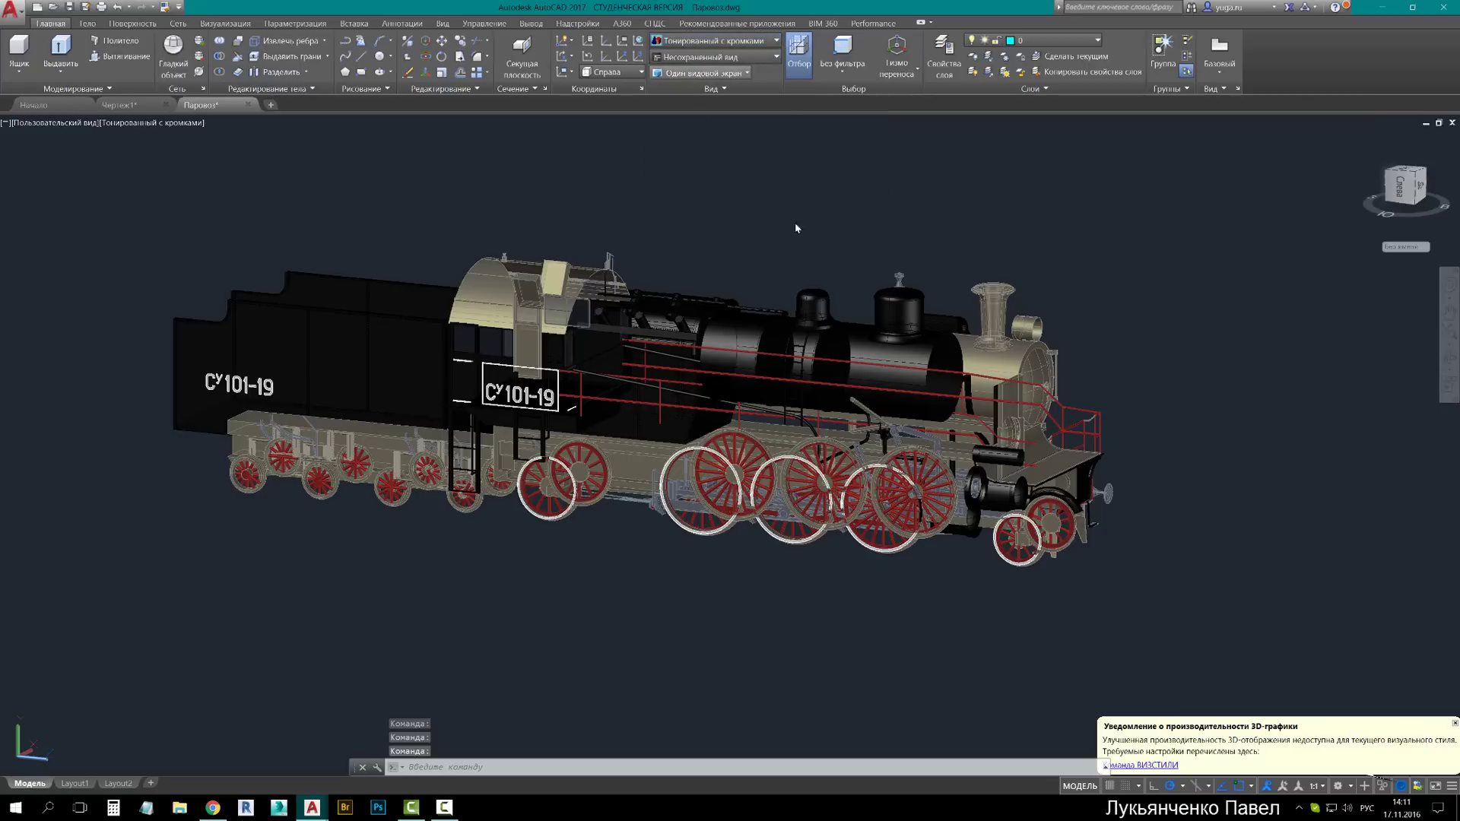
mouse_move(796, 222)
middle_mouse_down("shift")
mouse_move(670, 292)
mouse_move(1109, 328)
middle_mouse_up("shift")
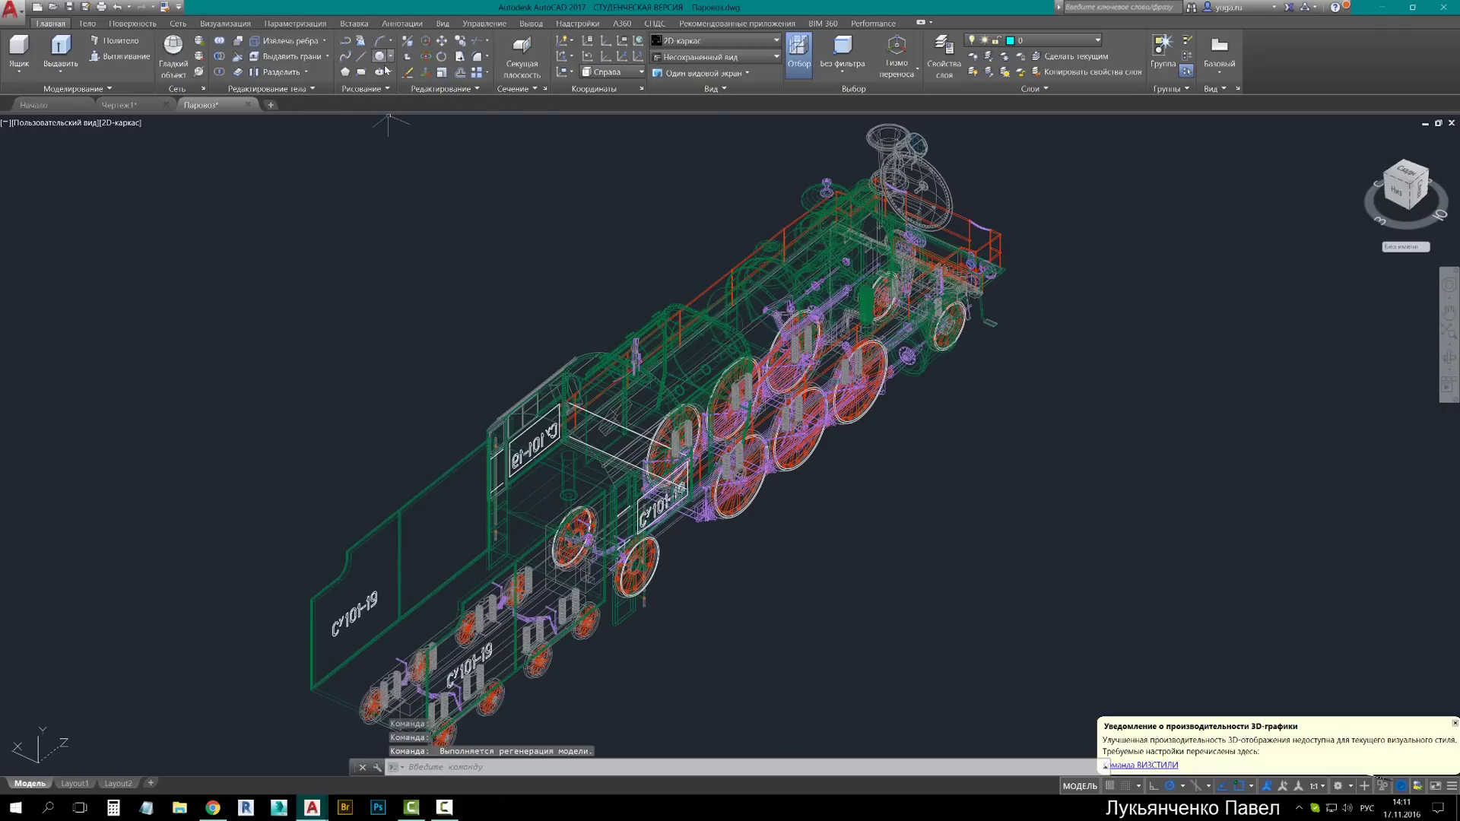
Draw a two-corner rectangle and a circle beside it next to the locomotive, then orbit
left_click(362, 72)
left_click(947, 439)
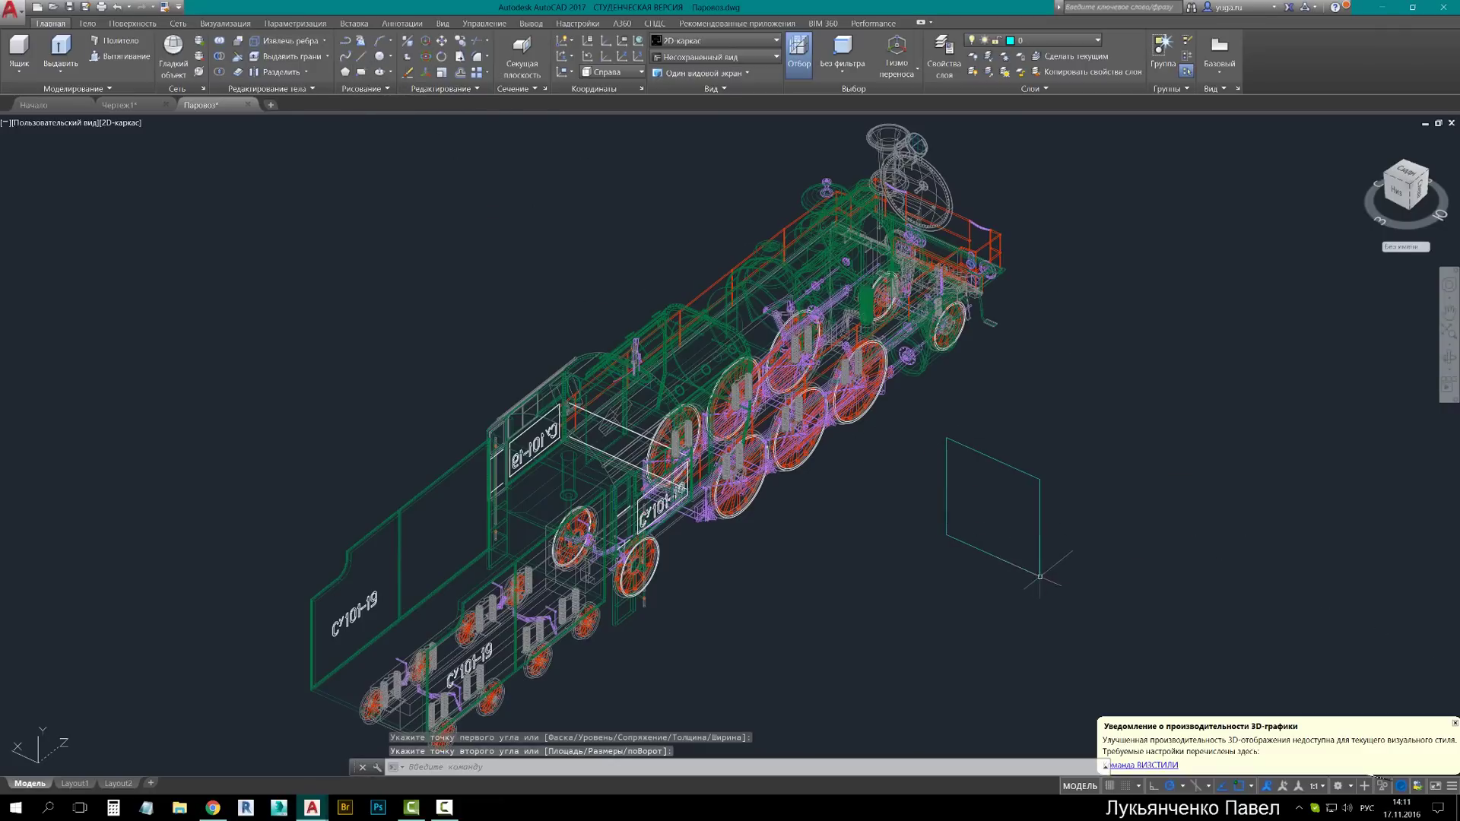
left_click(1039, 575)
left_click(379, 56)
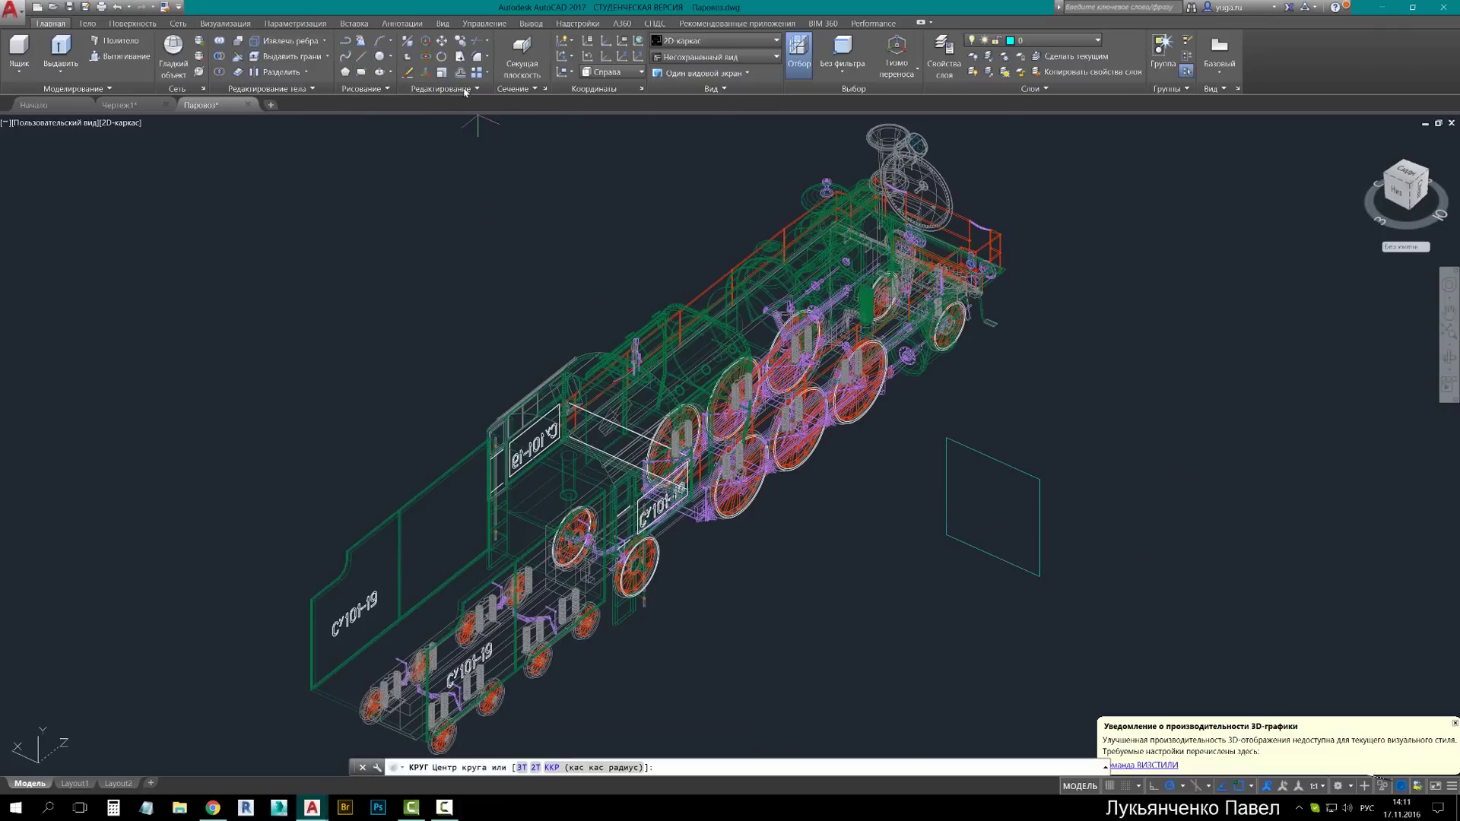
left_click(1106, 508)
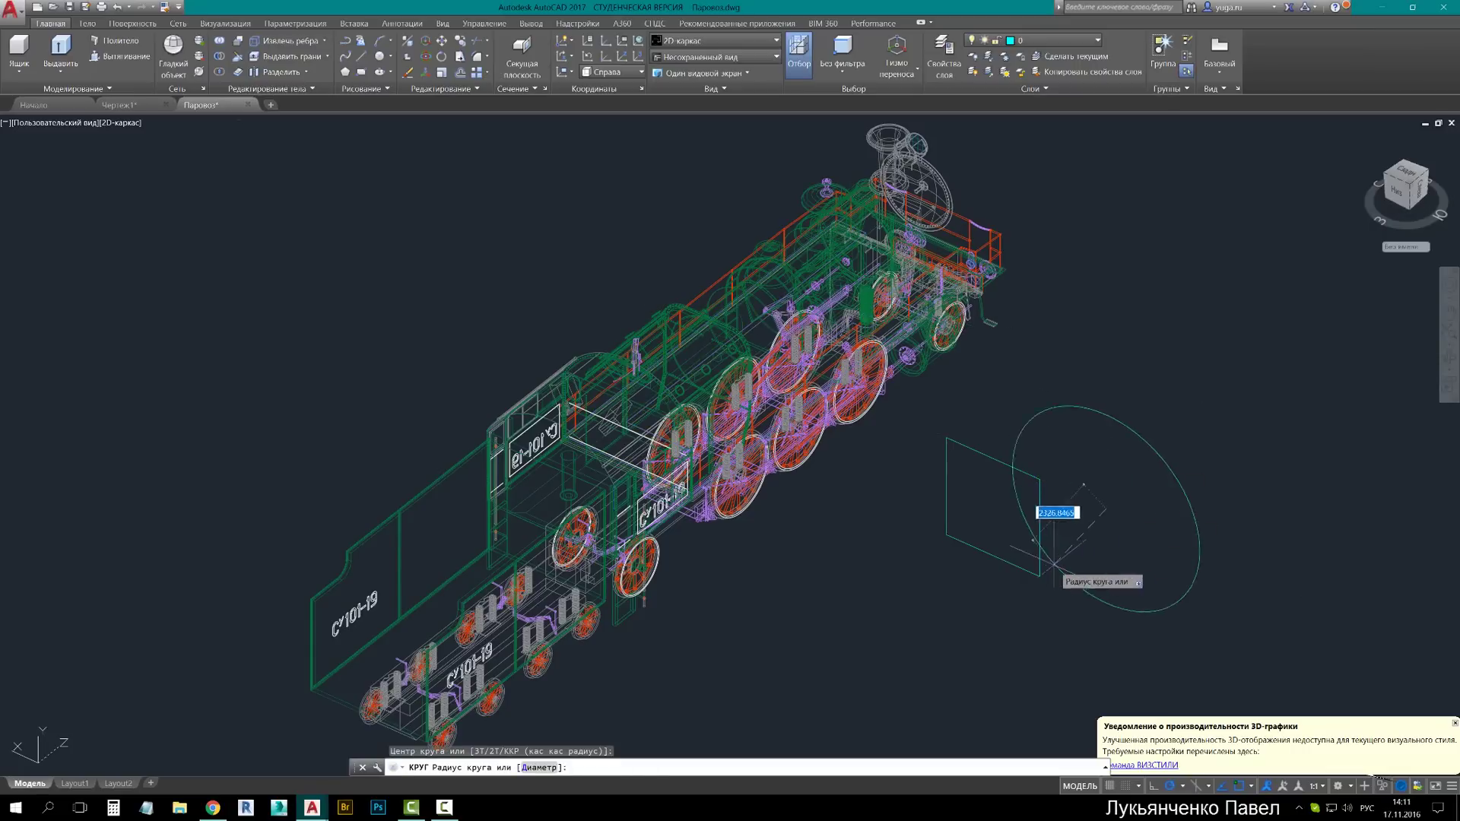
left_click(995, 458)
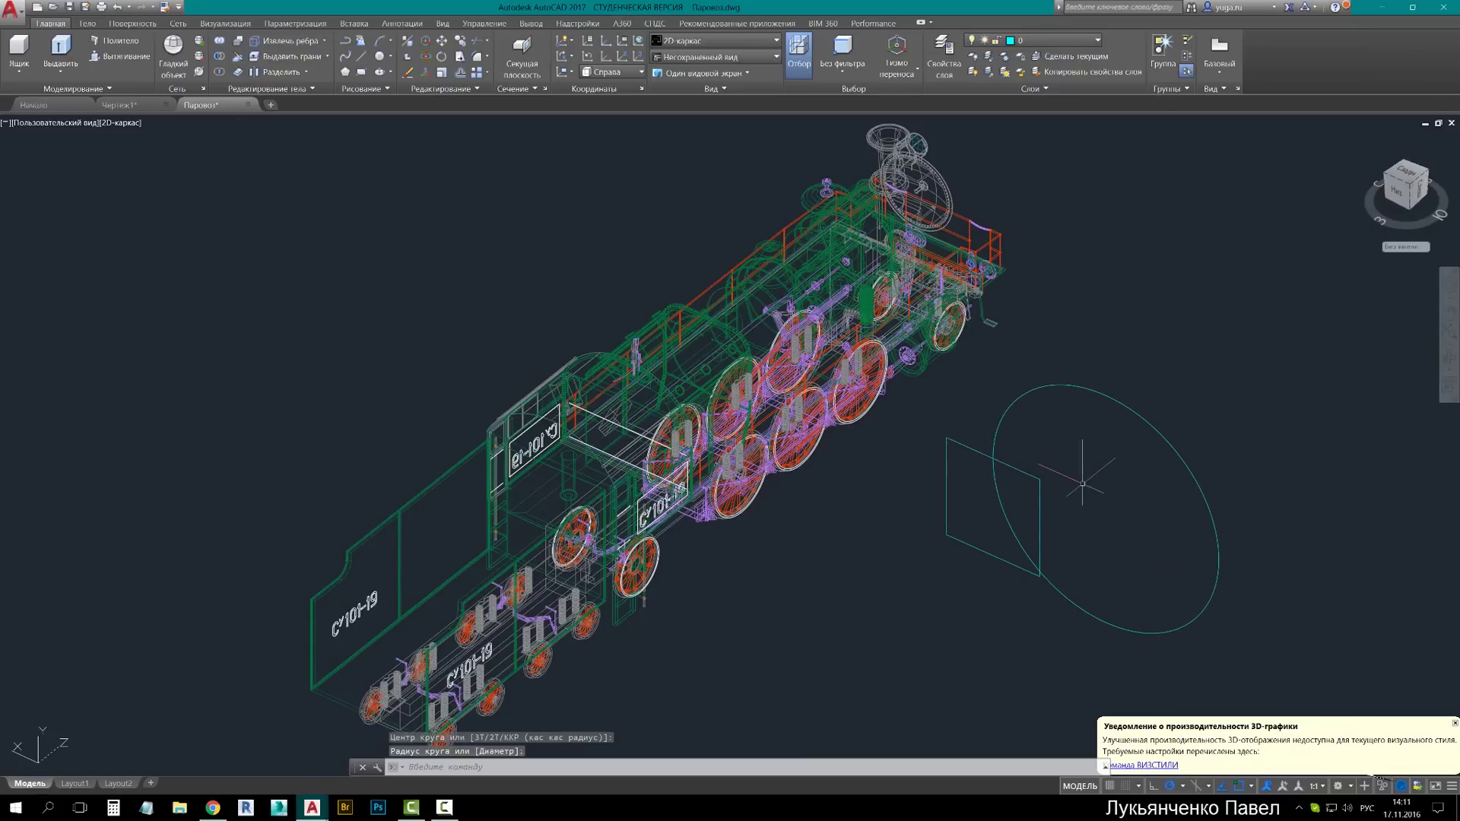
middle_click_drag(995, 459, 997, 417, "shift")
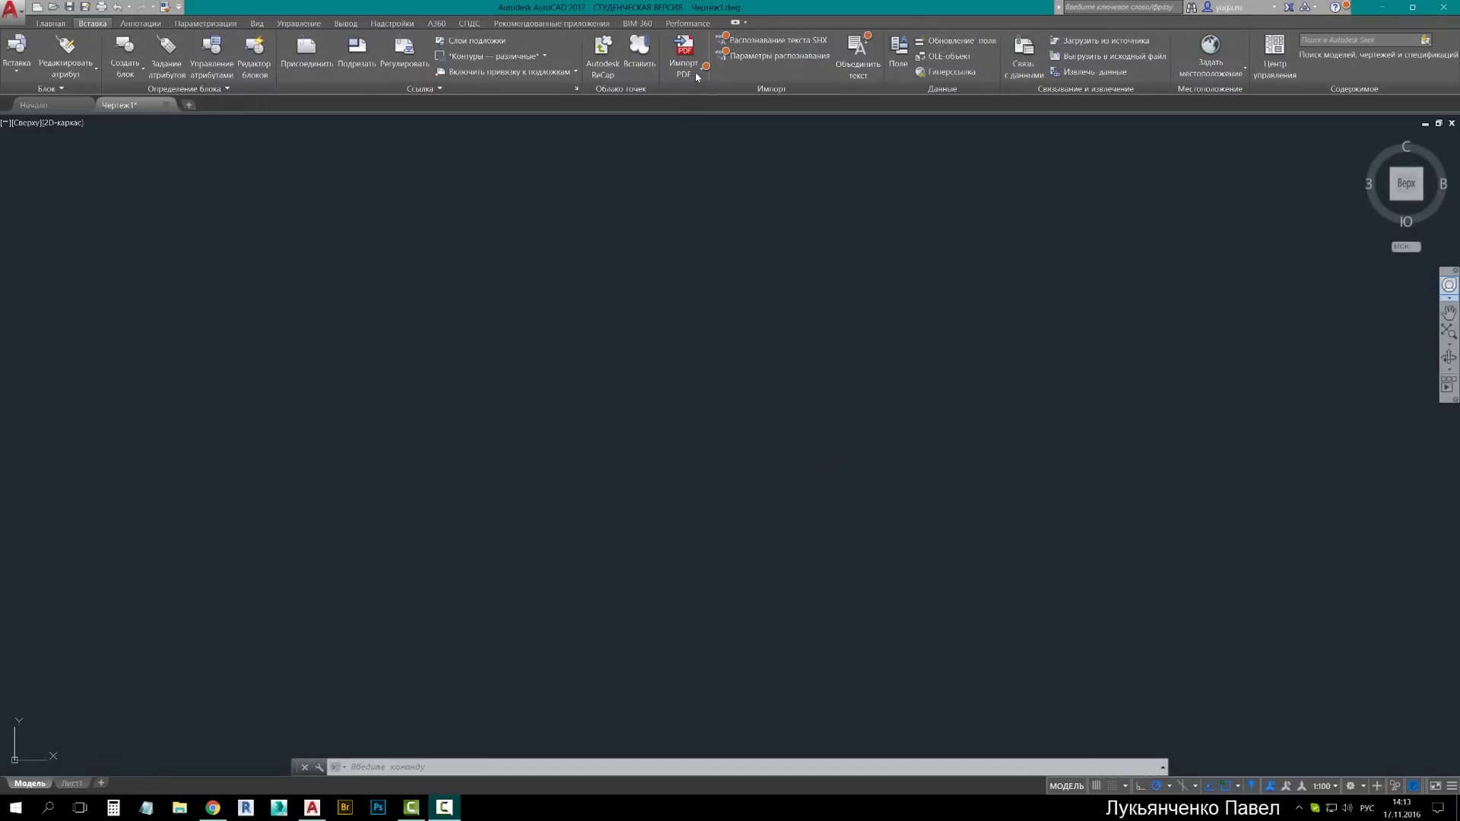
Expand the Import PDF options in the blank Чертеж1 drawing
left_click(696, 76)
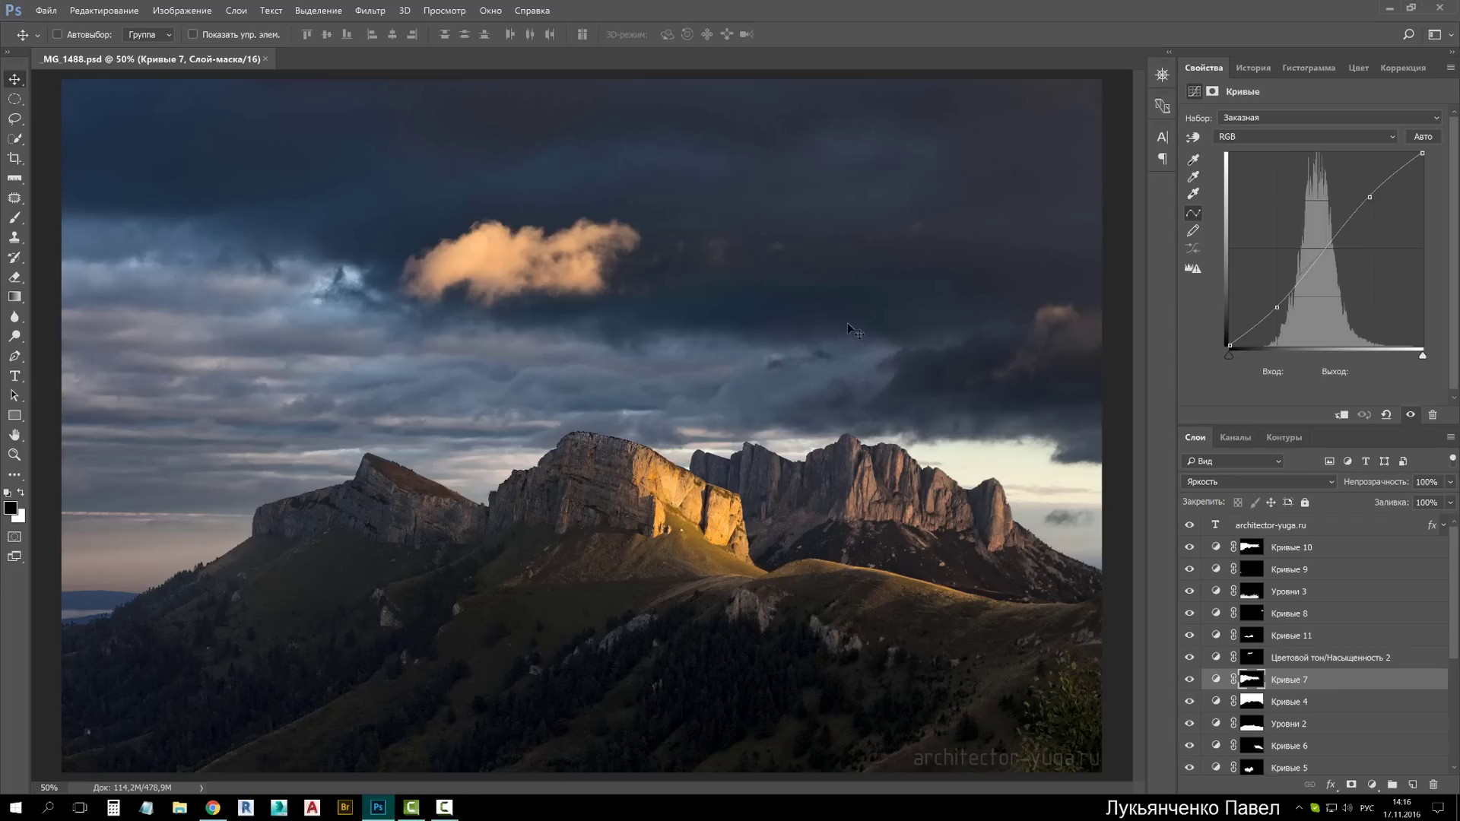
Toggle Кривые 8's visibility and inspect the Кривые 8 and Уровни 1 adjustment layers
left_click(1189, 615)
left_click(1212, 613)
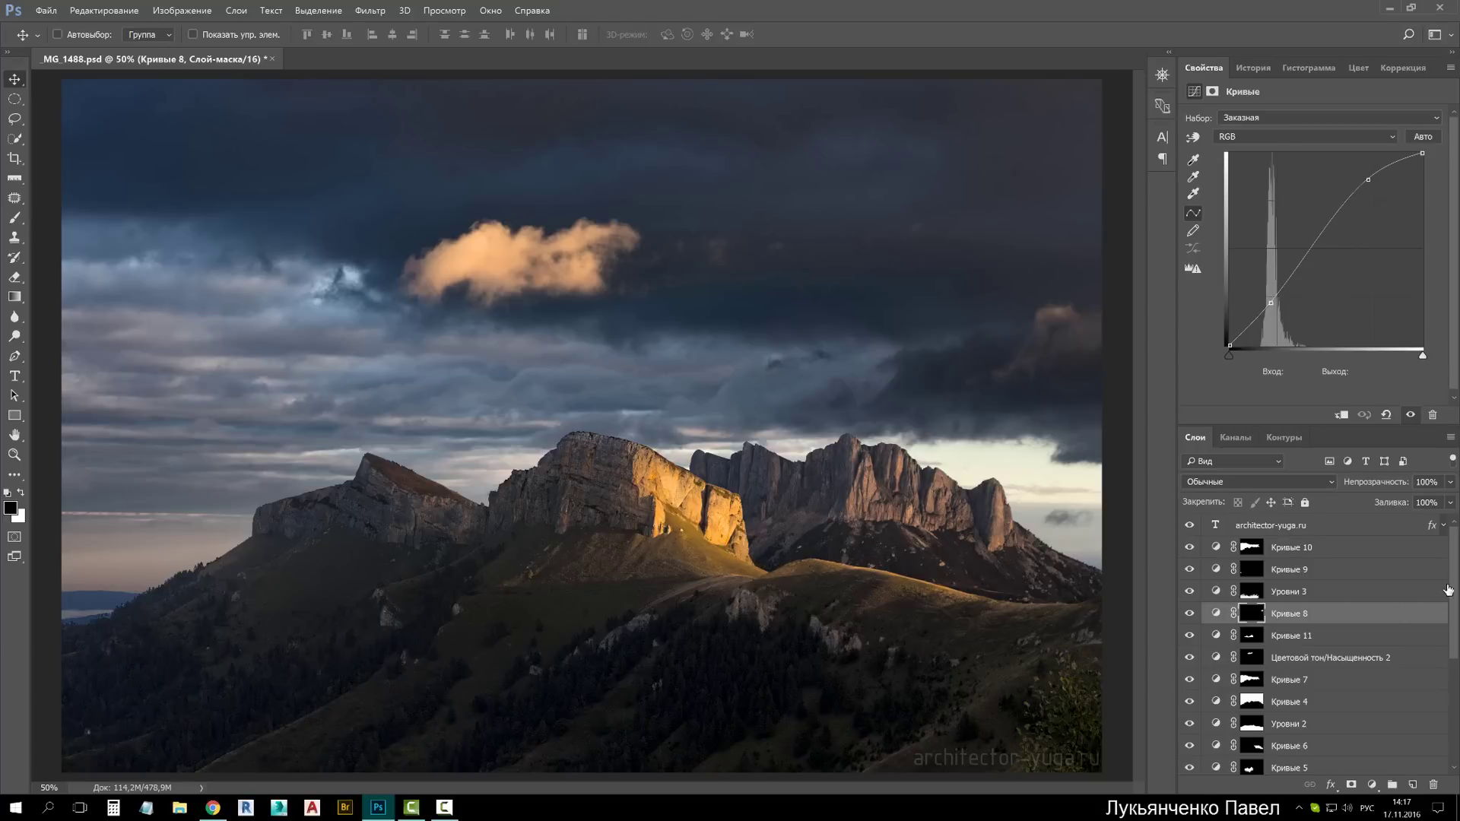
scroll(1430, 624, "down", 3)
scroll(1389, 679, "down", 5)
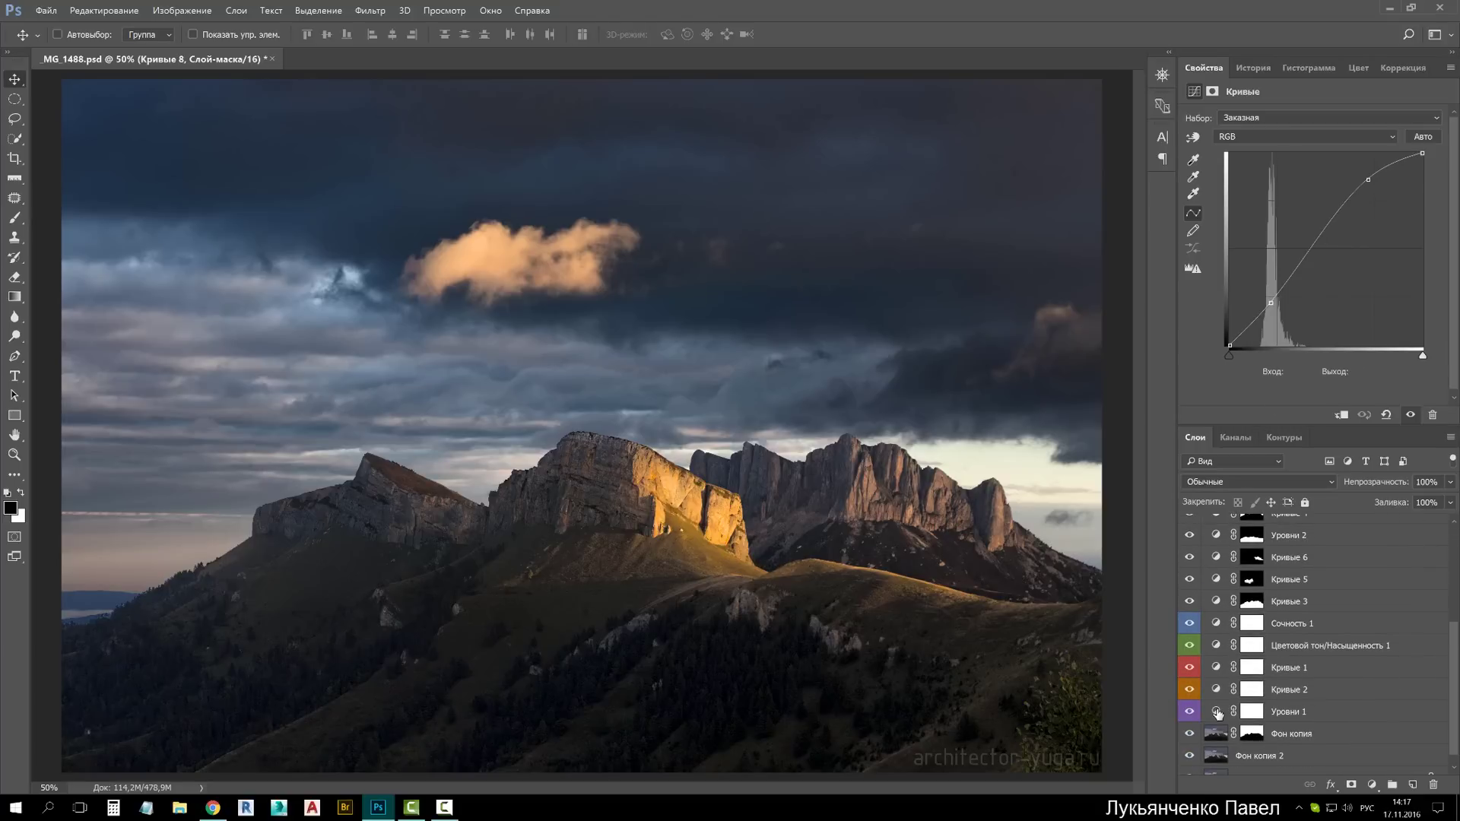
left_click(1217, 712)
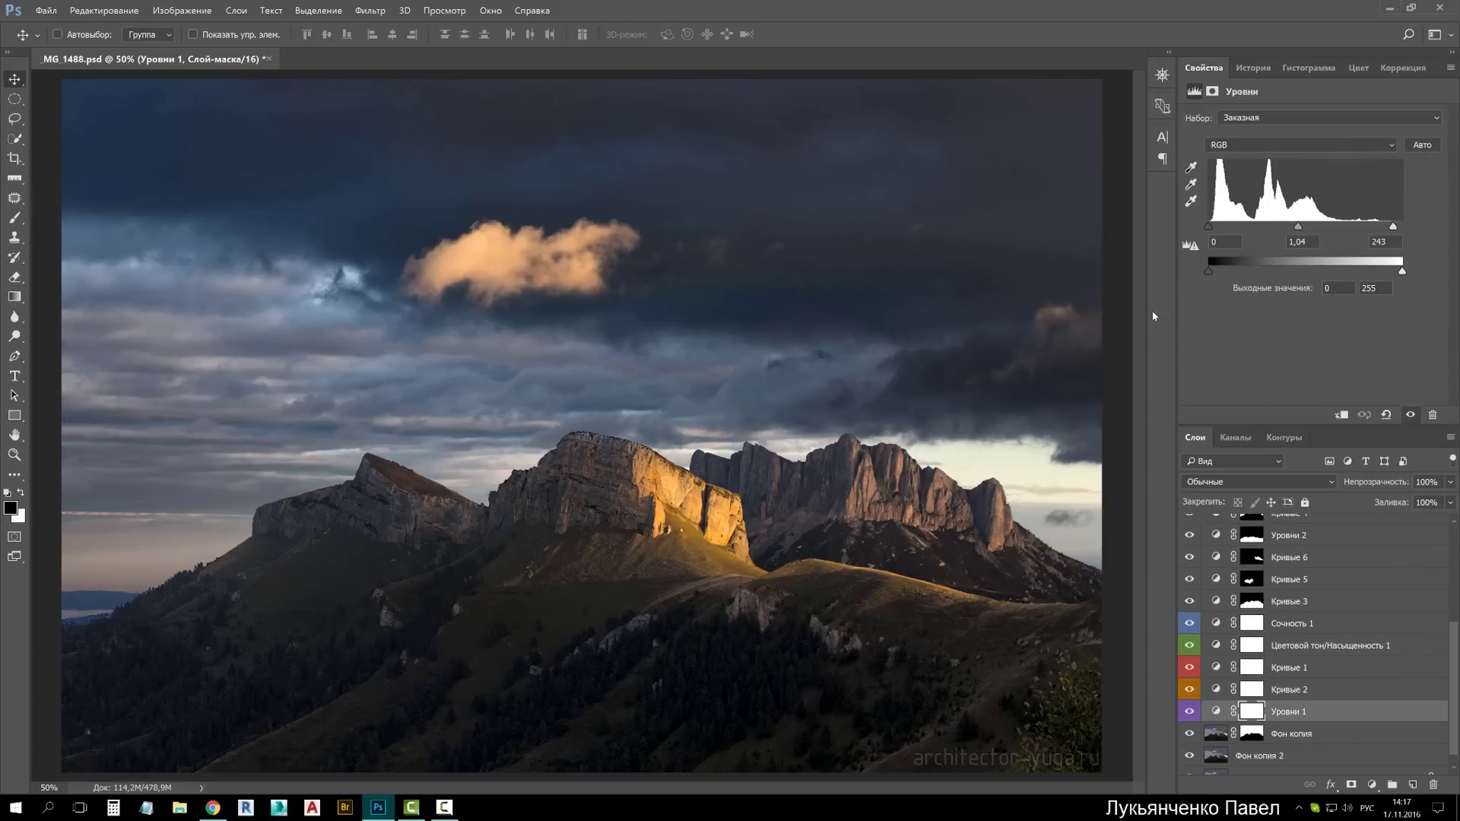
Browse the History, Histogram, Navigator and Adjustments panels and the main menus
left_click(1252, 68)
left_click(1308, 68)
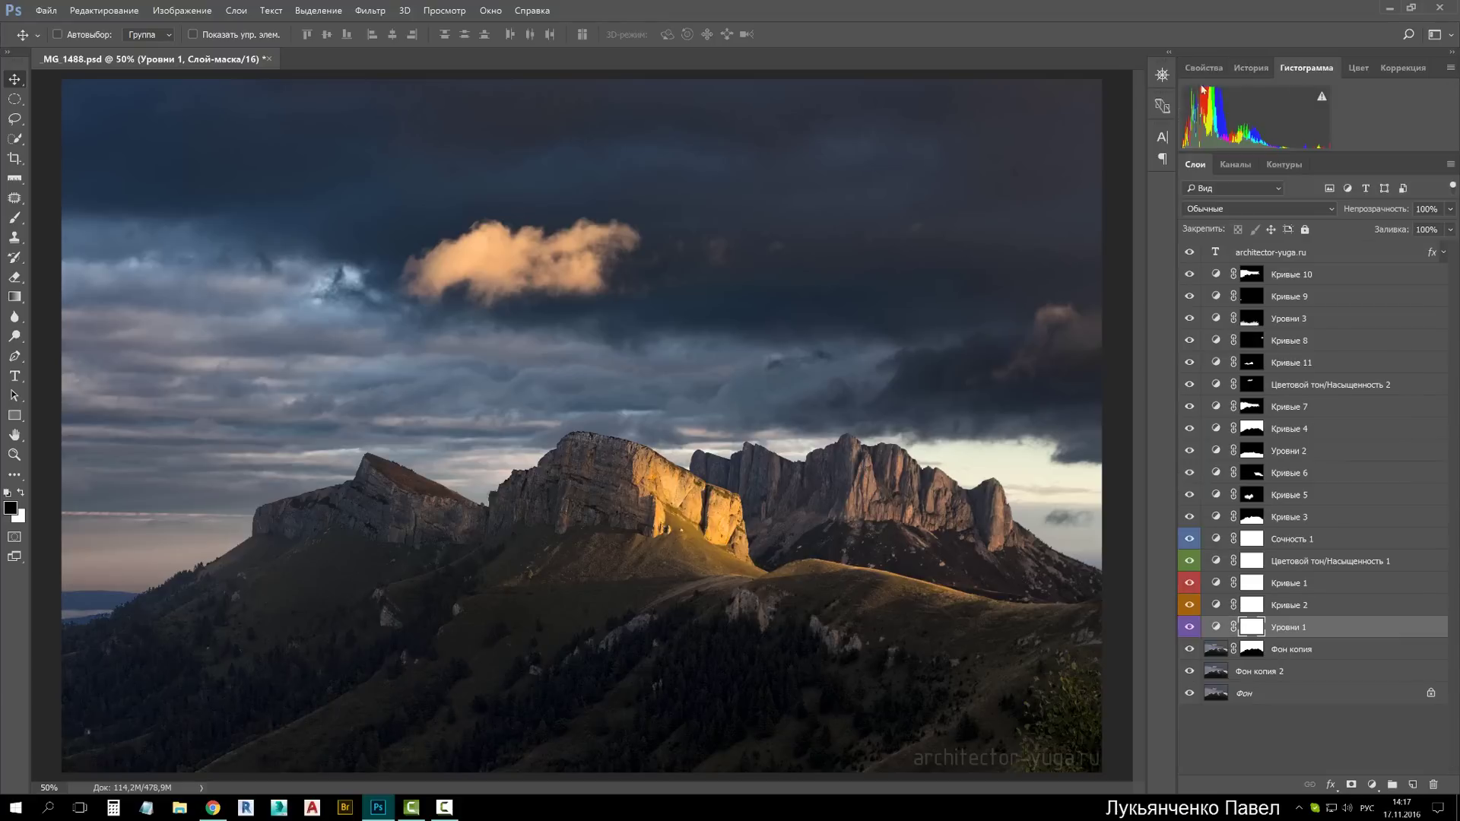
left_click(1162, 74)
left_click(1400, 69)
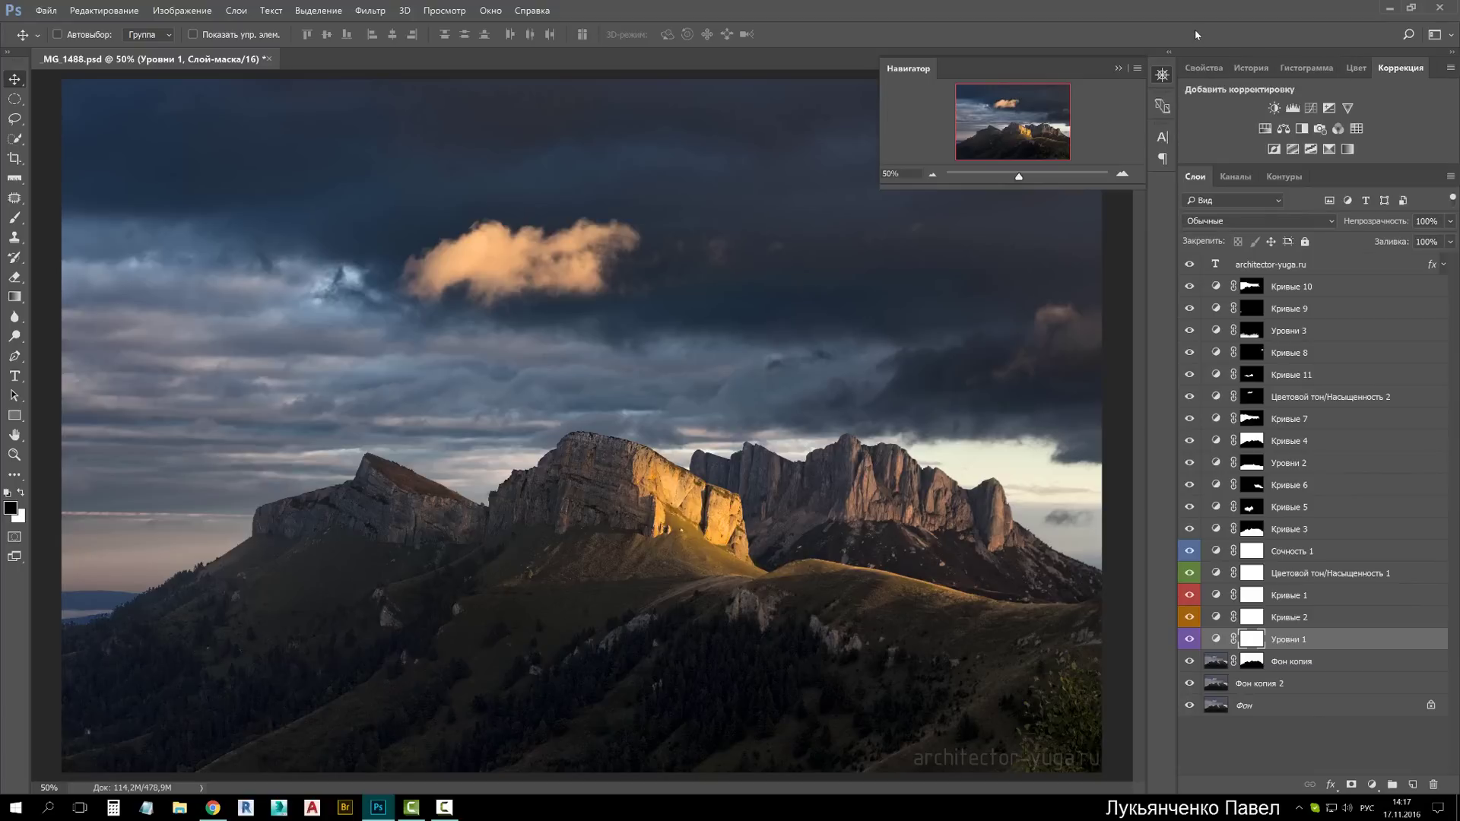
left_click(240, 11)
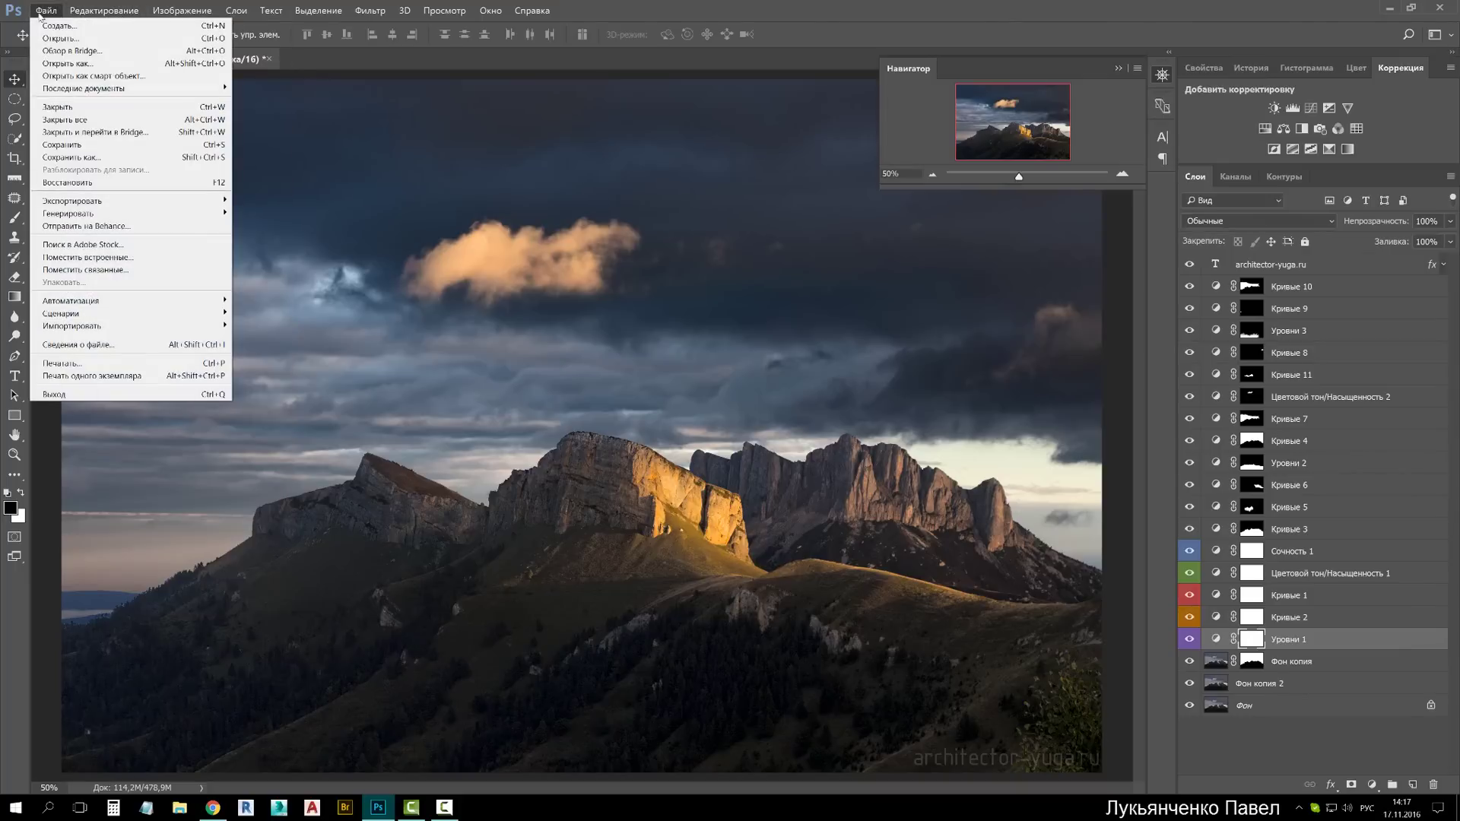
left_click(949, 34)
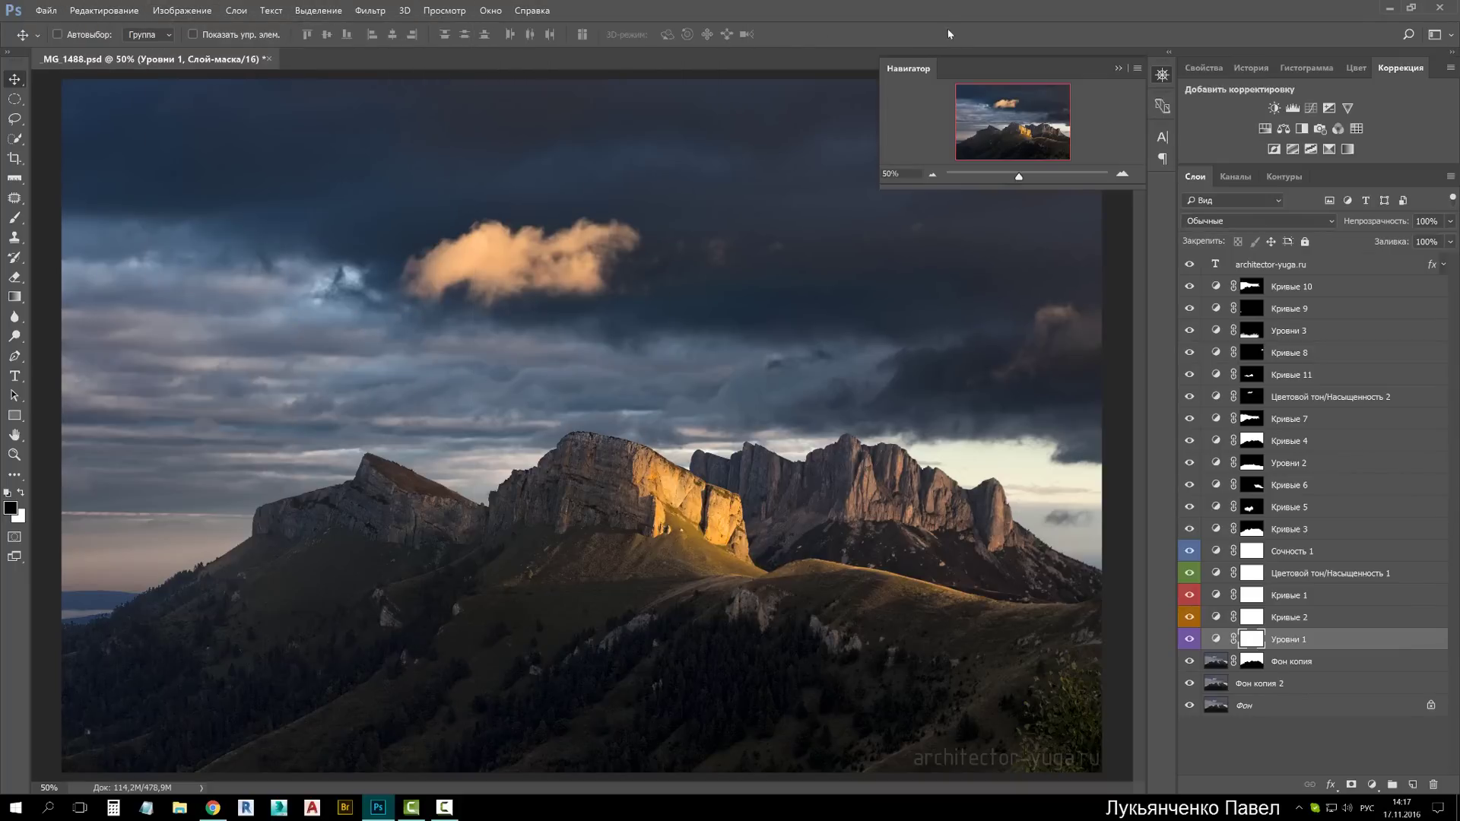
left_click(1169, 76)
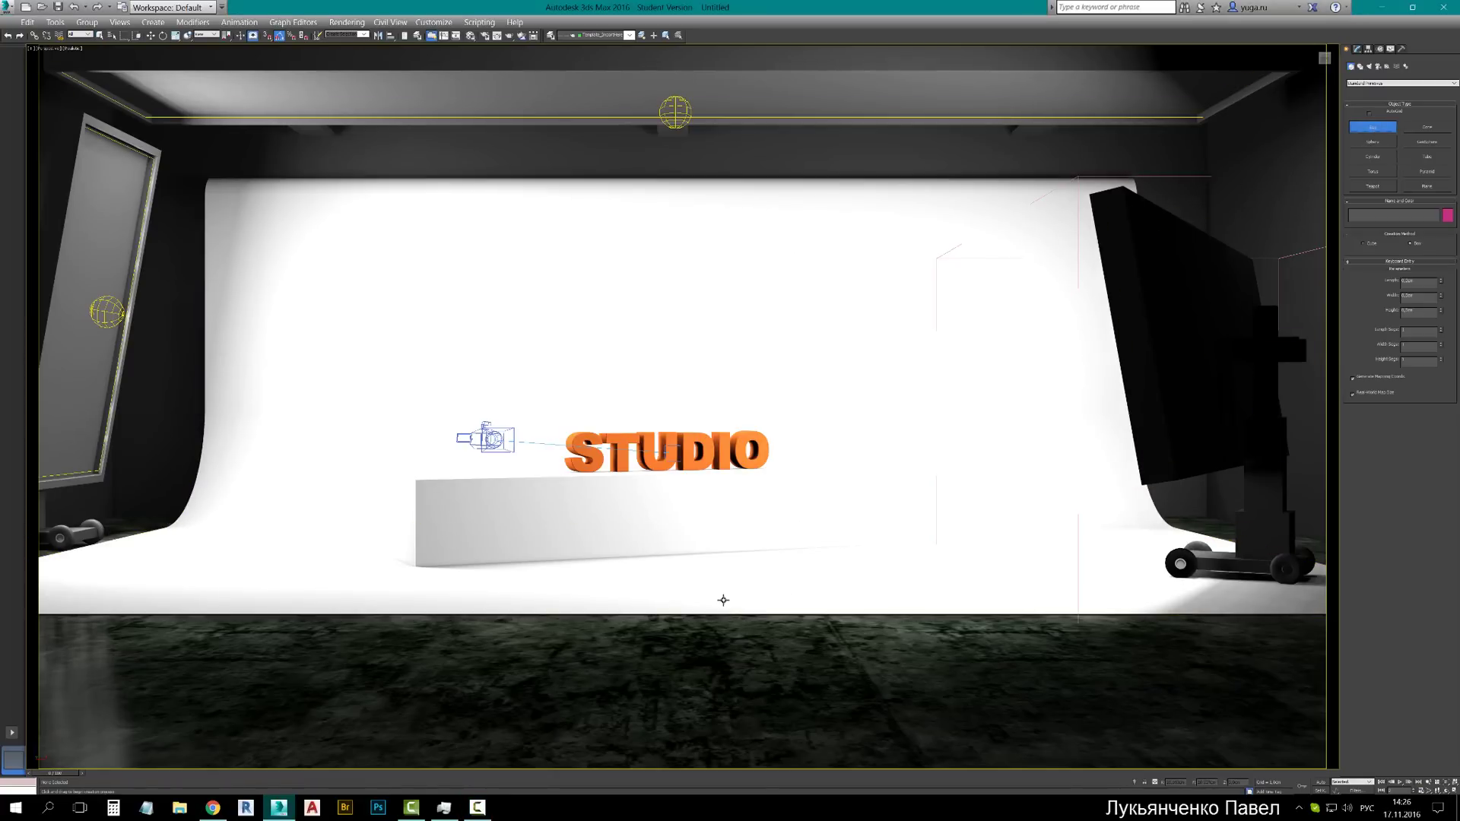
Draw a tall box in front of the STUDIO lettering, then glance at the rendering menu
left_click_drag(720, 605, 844, 606)
left_click(833, 485)
left_click(840, 438)
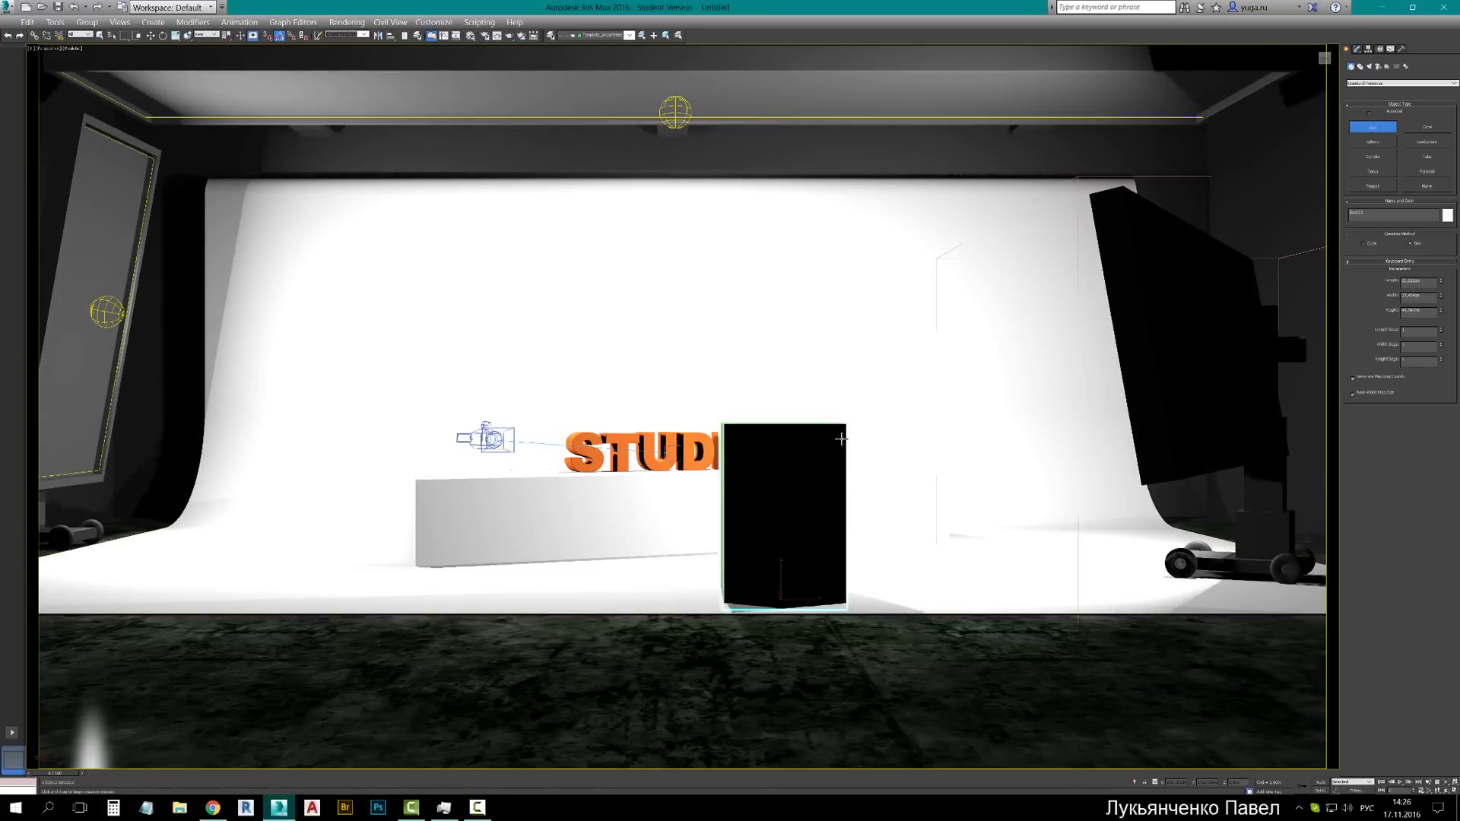
left_click(342, 23)
left_click(387, 11)
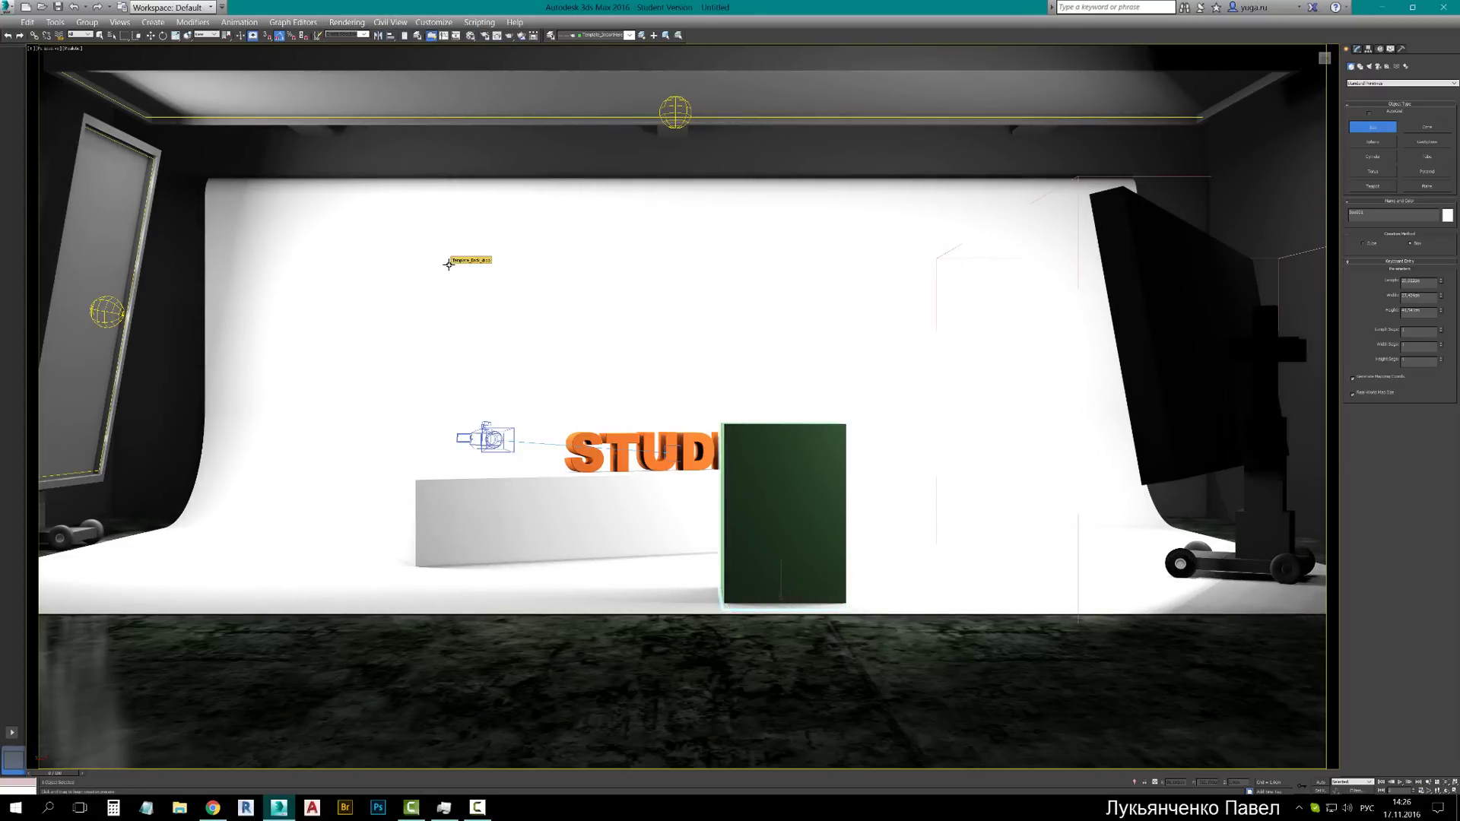
Give the dark box in front of STUDIO a new Translucent Plastic Film, Smoked (Thin Geometry) material
key("m")
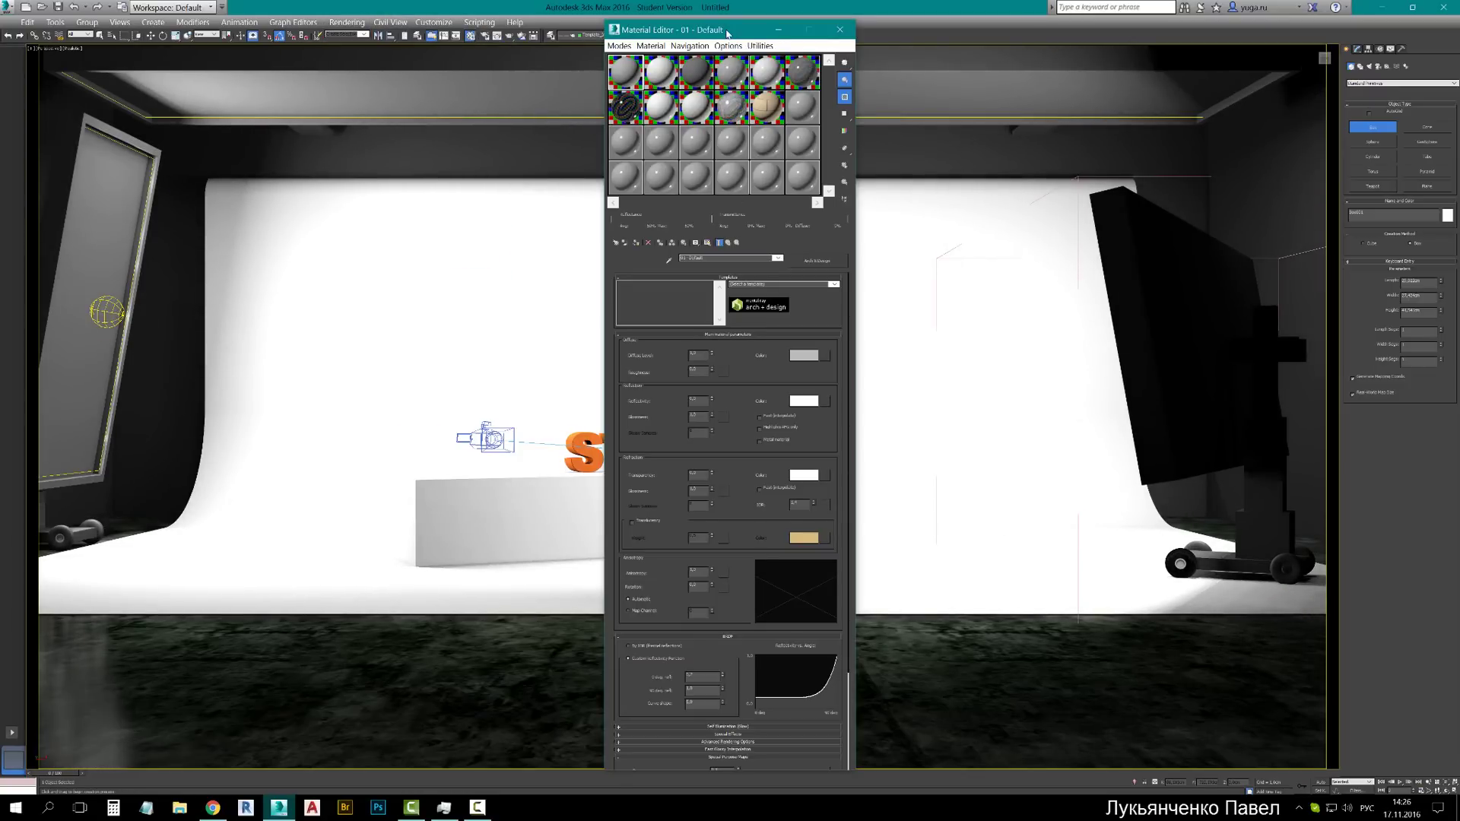
left_click_drag(732, 31, 459, 14)
left_click(457, 125)
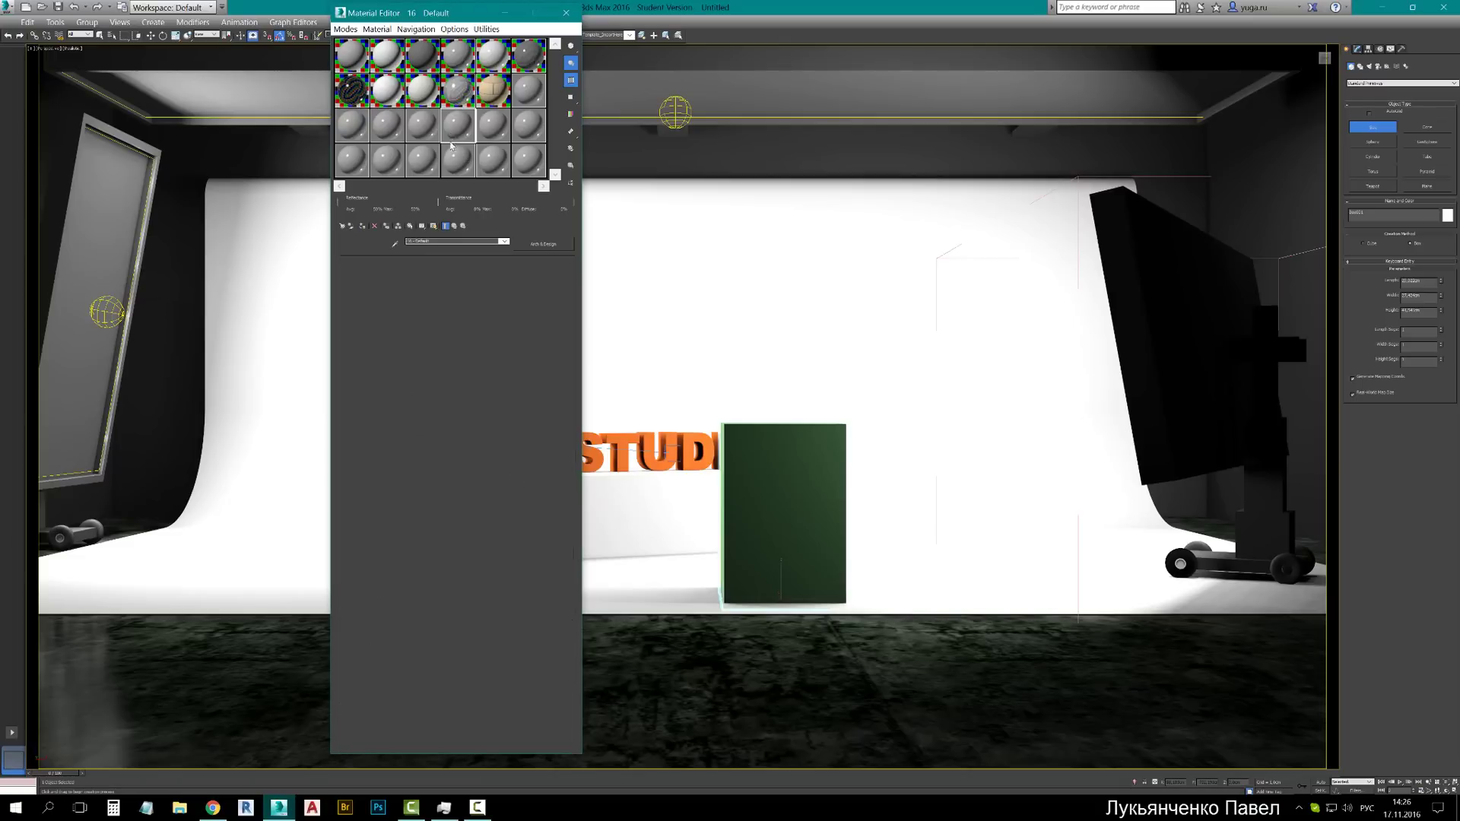
left_click(363, 228)
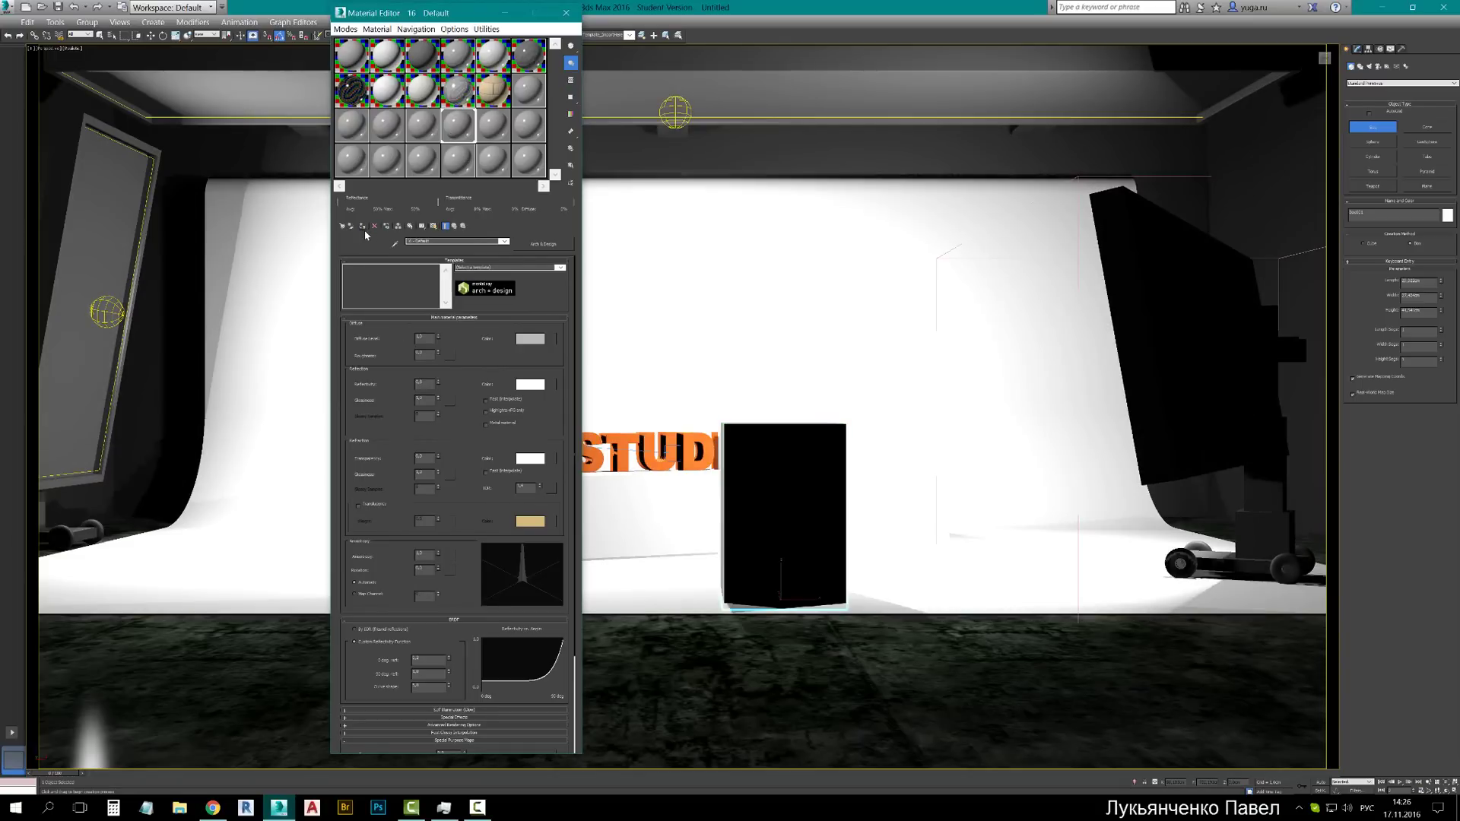
left_click(562, 270)
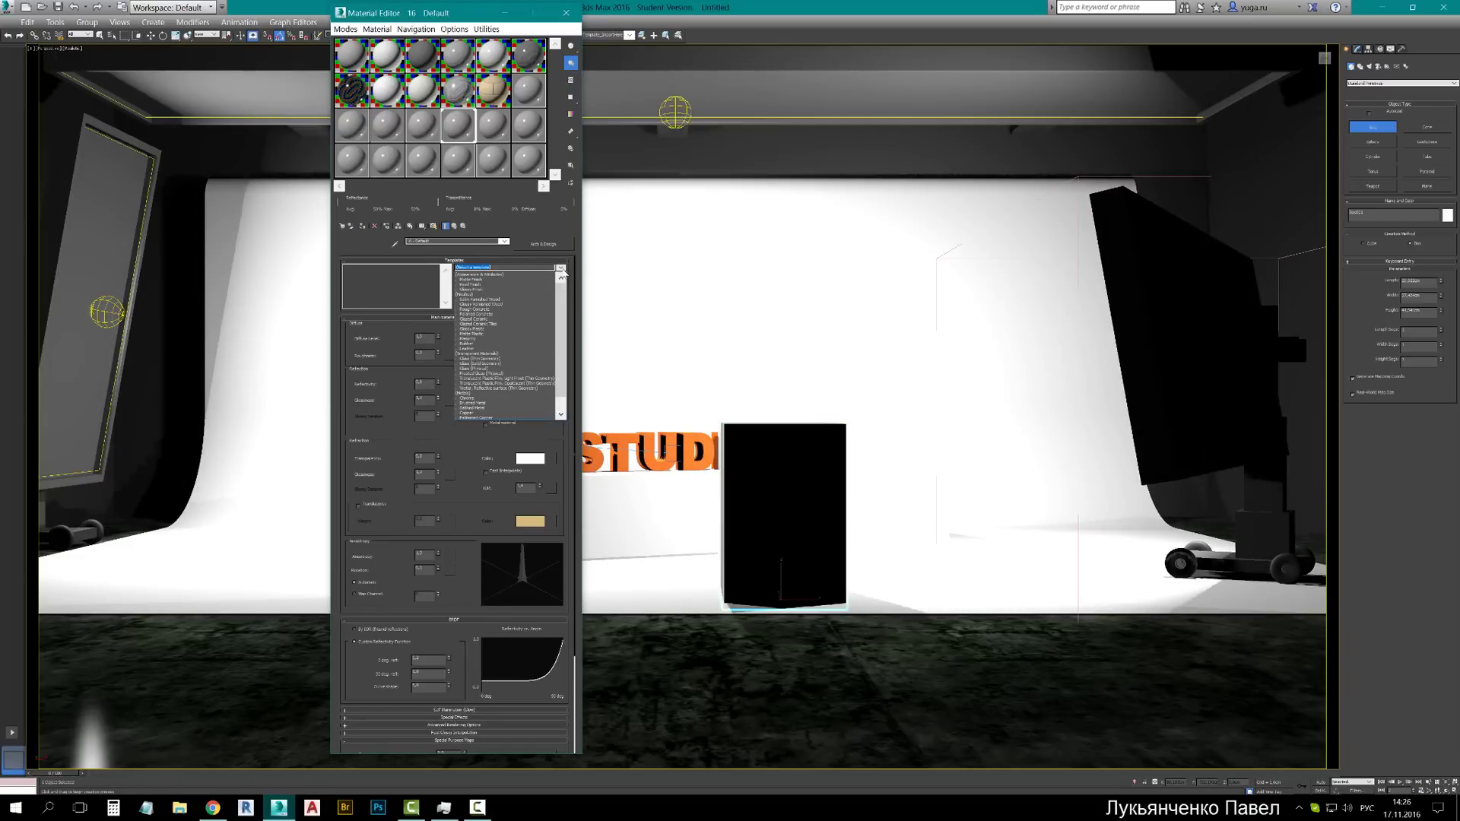
left_click(507, 384)
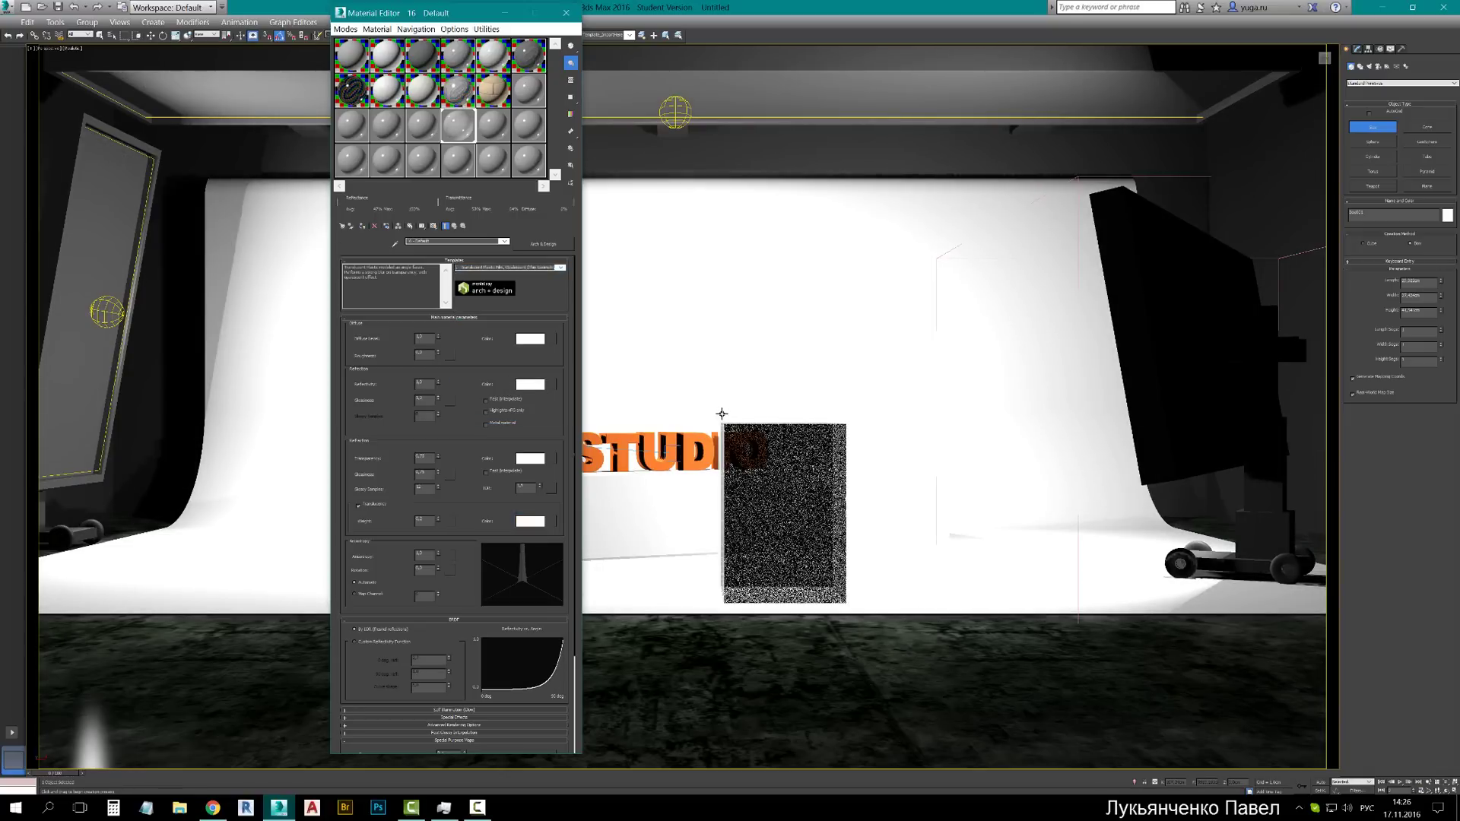
left_click(506, 12)
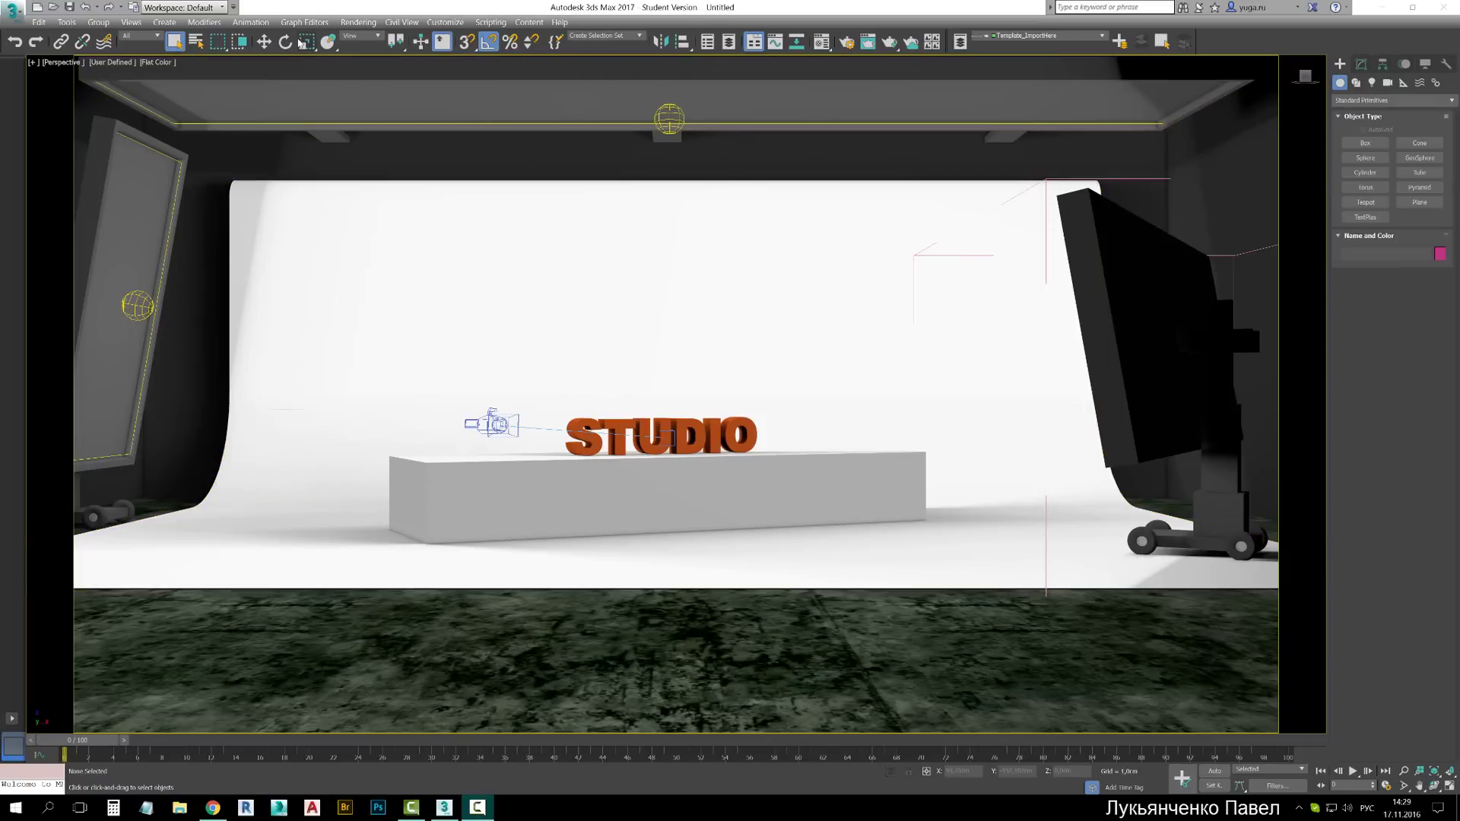
left_click(175, 43)
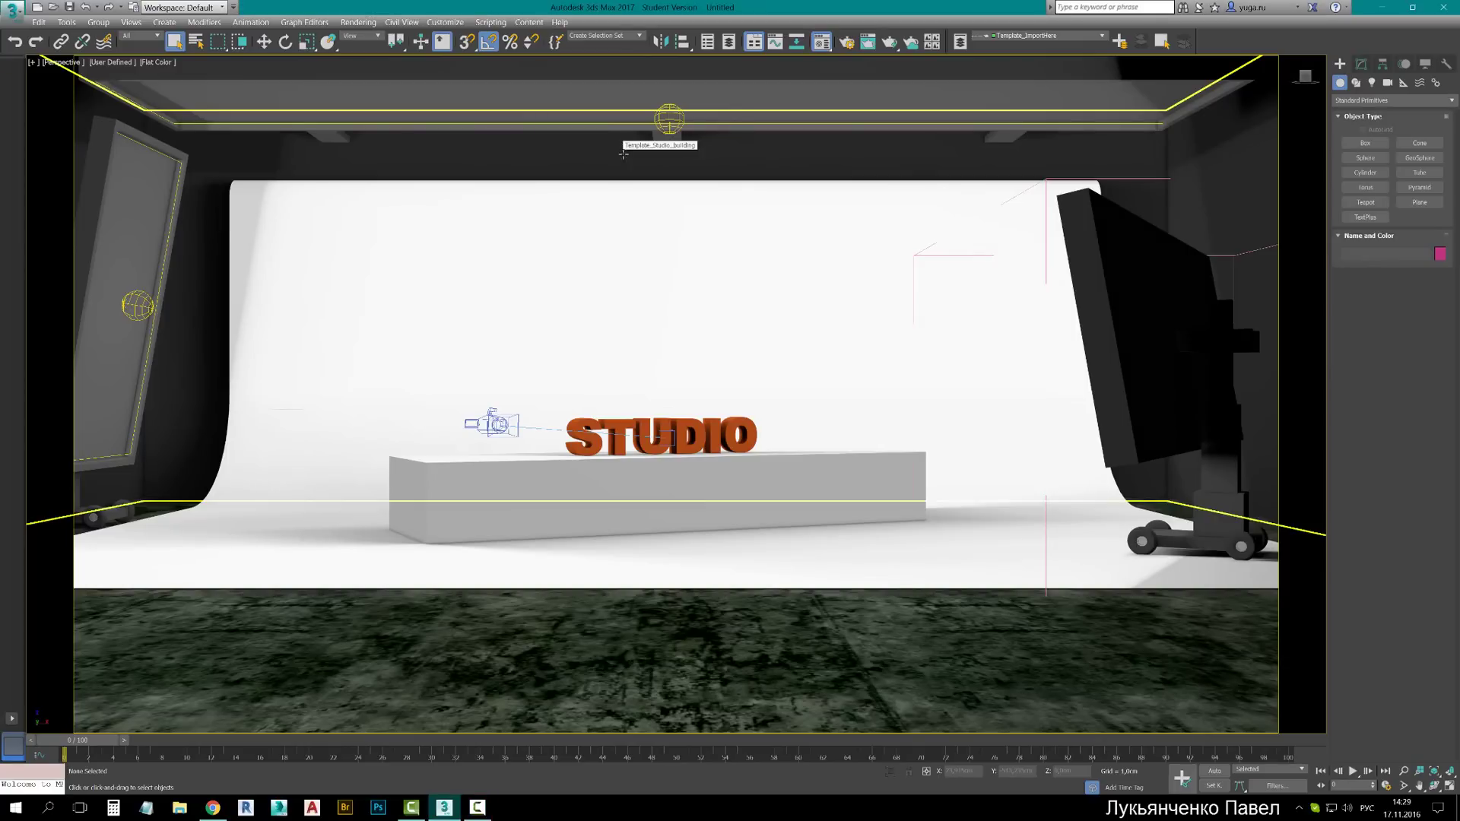
key("m")
left_click(406, 189)
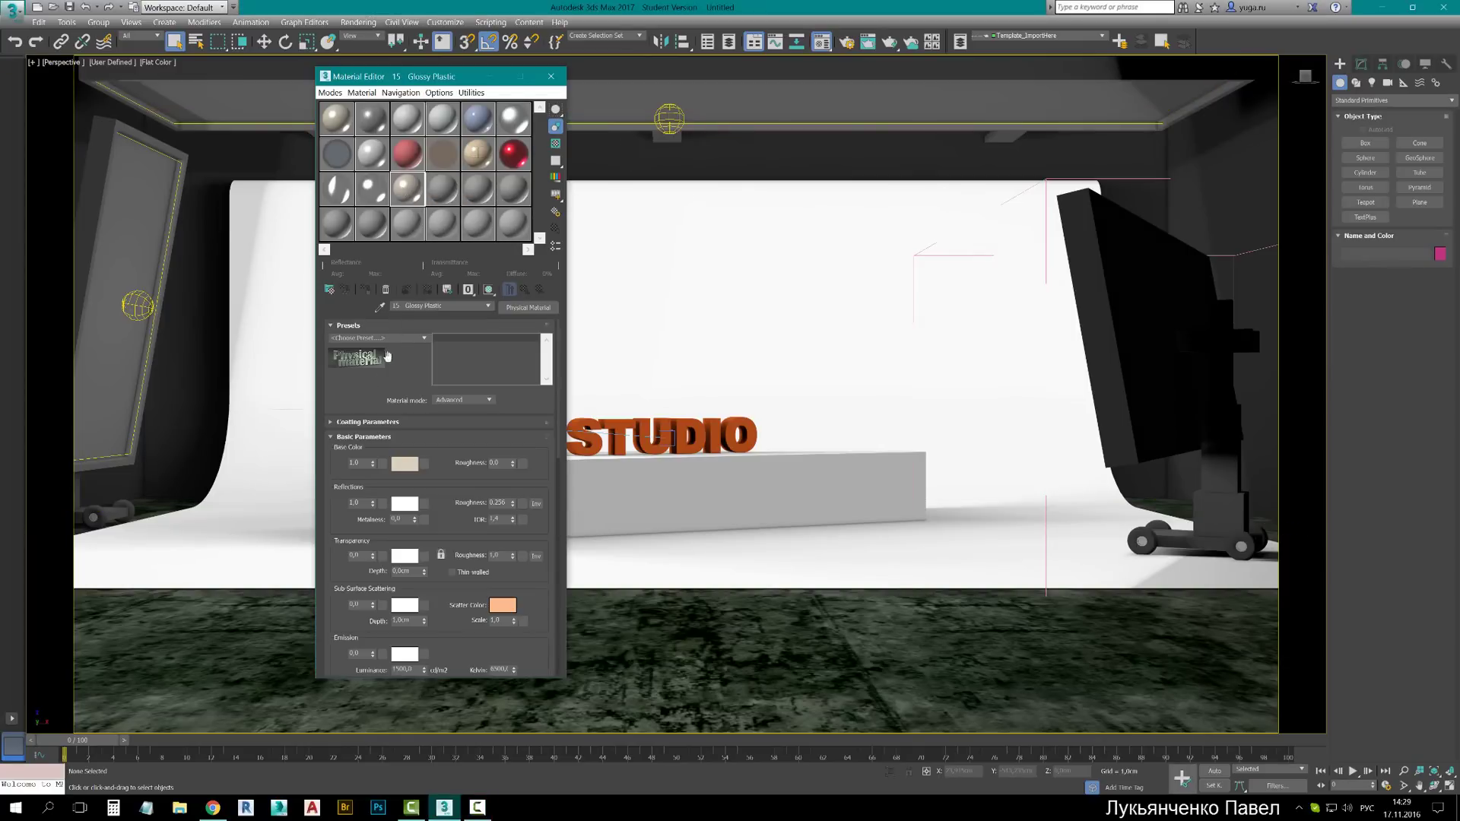
left_click_drag(409, 371, 411, 290)
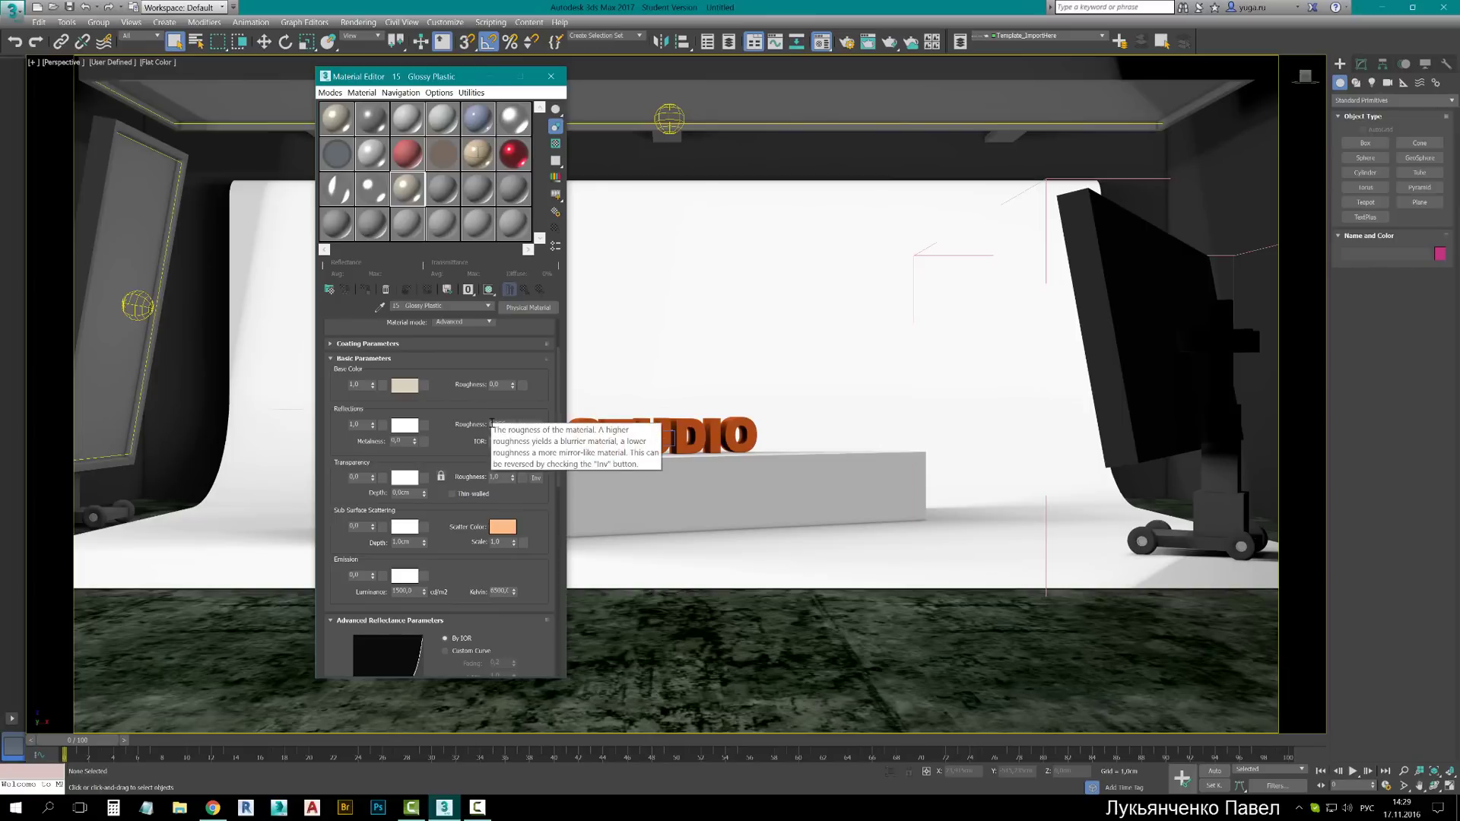
scroll(522, 436, "down", 3)
scroll(522, 435, "down", 3)
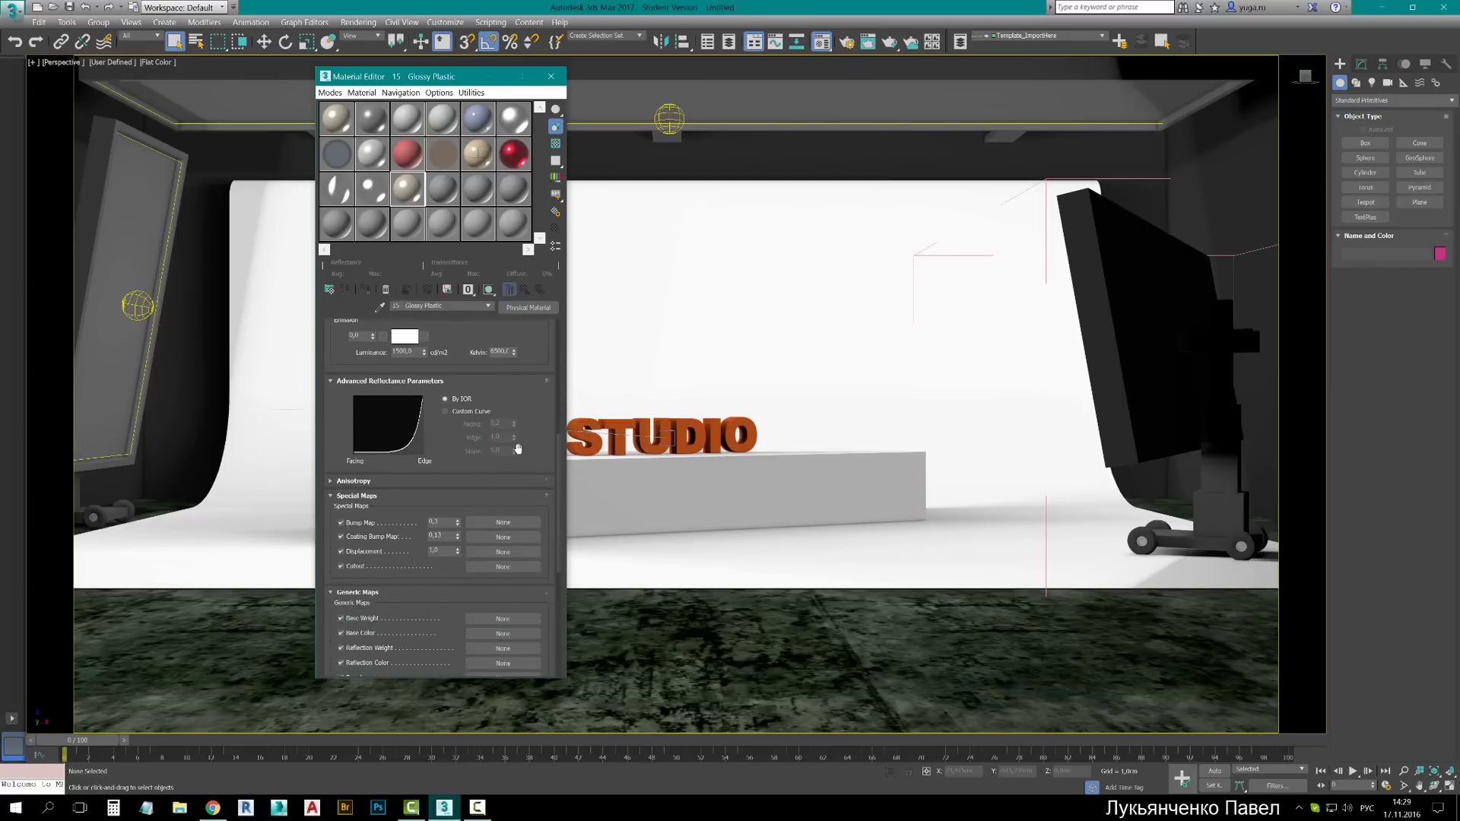
scroll(521, 436, "down", 2)
scroll(517, 437, "down", 1)
scroll(509, 440, "up", 3)
scroll(508, 439, "up", 2)
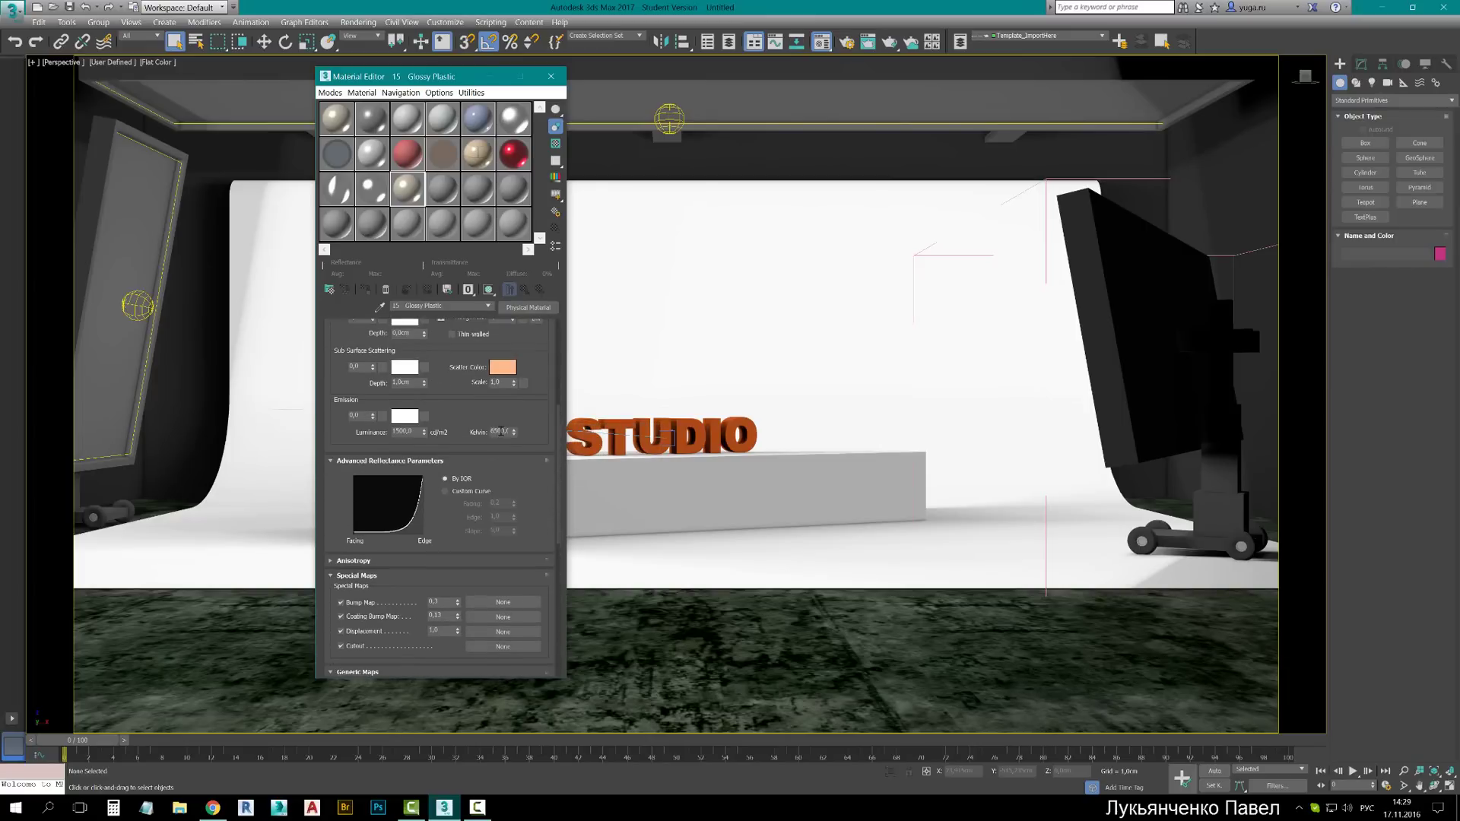
scroll(512, 427, "up", 1)
scroll(515, 414, "up", 2)
scroll(520, 388, "up", 1)
scroll(521, 388, "up", 1)
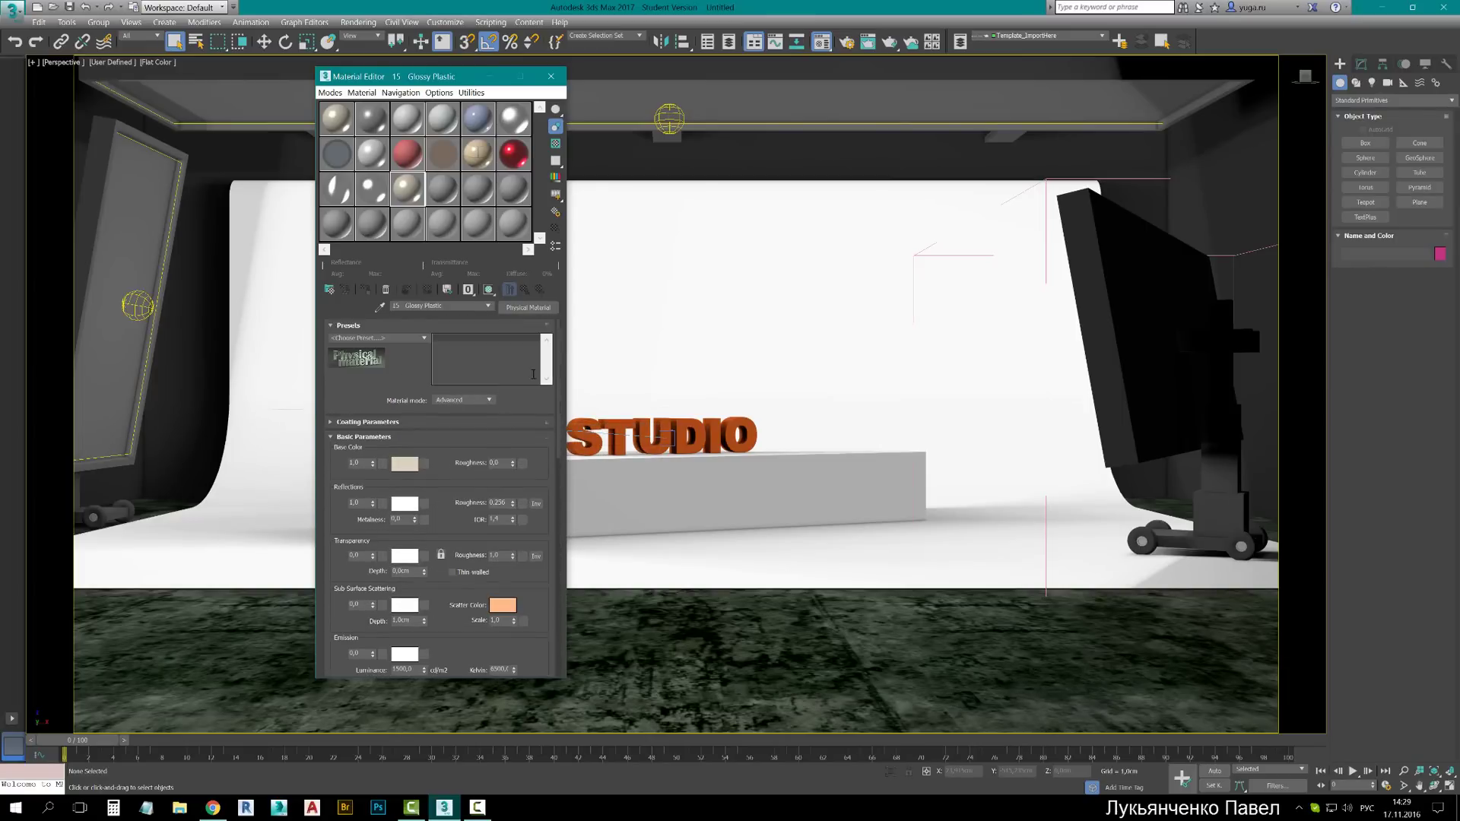
left_click(547, 77)
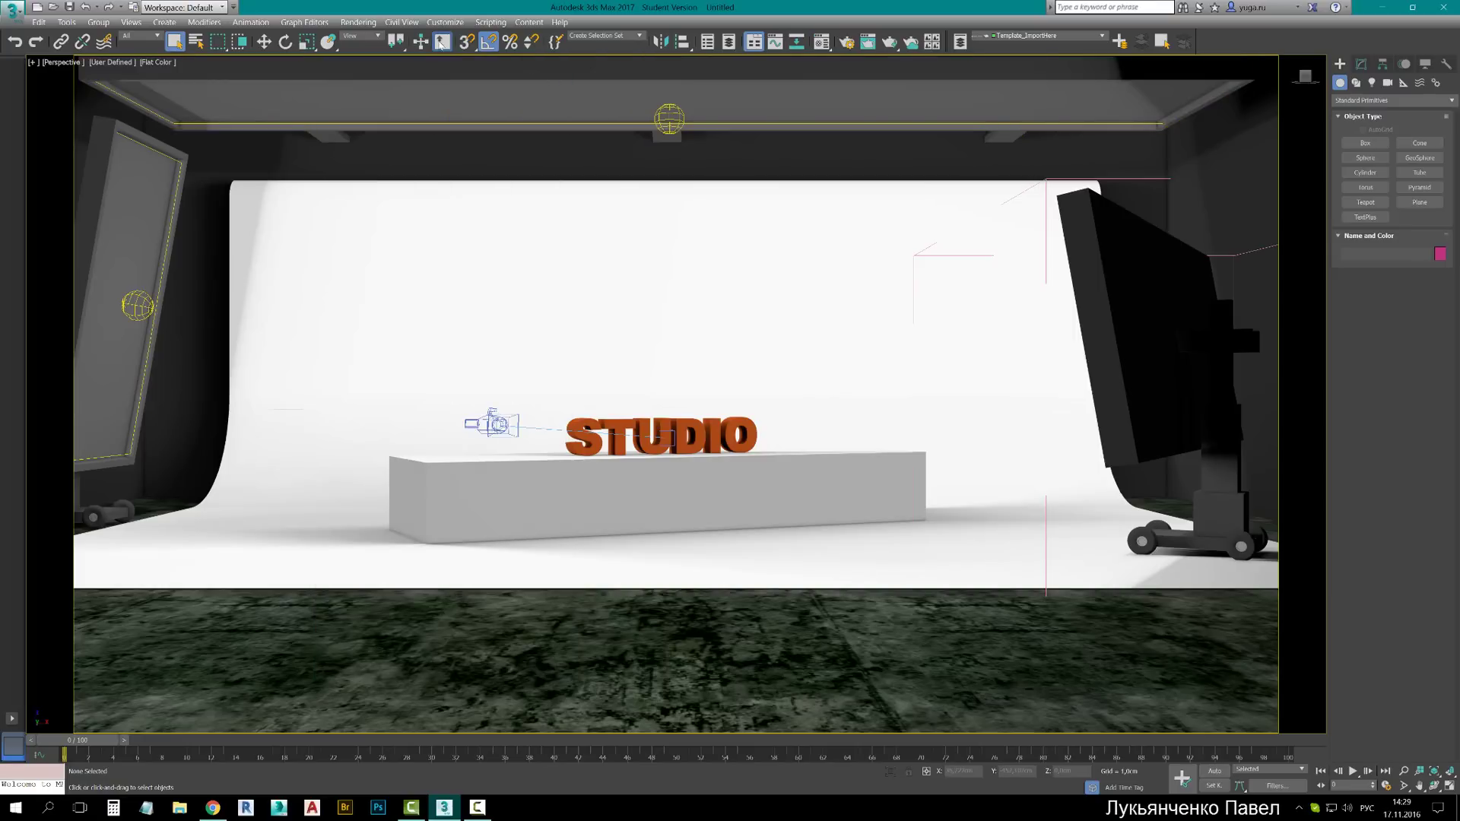
Set the renderer to ART Renderer and show its Draft quality, 20,0 dB, Fast Path Tracing parameters
left_click(358, 22)
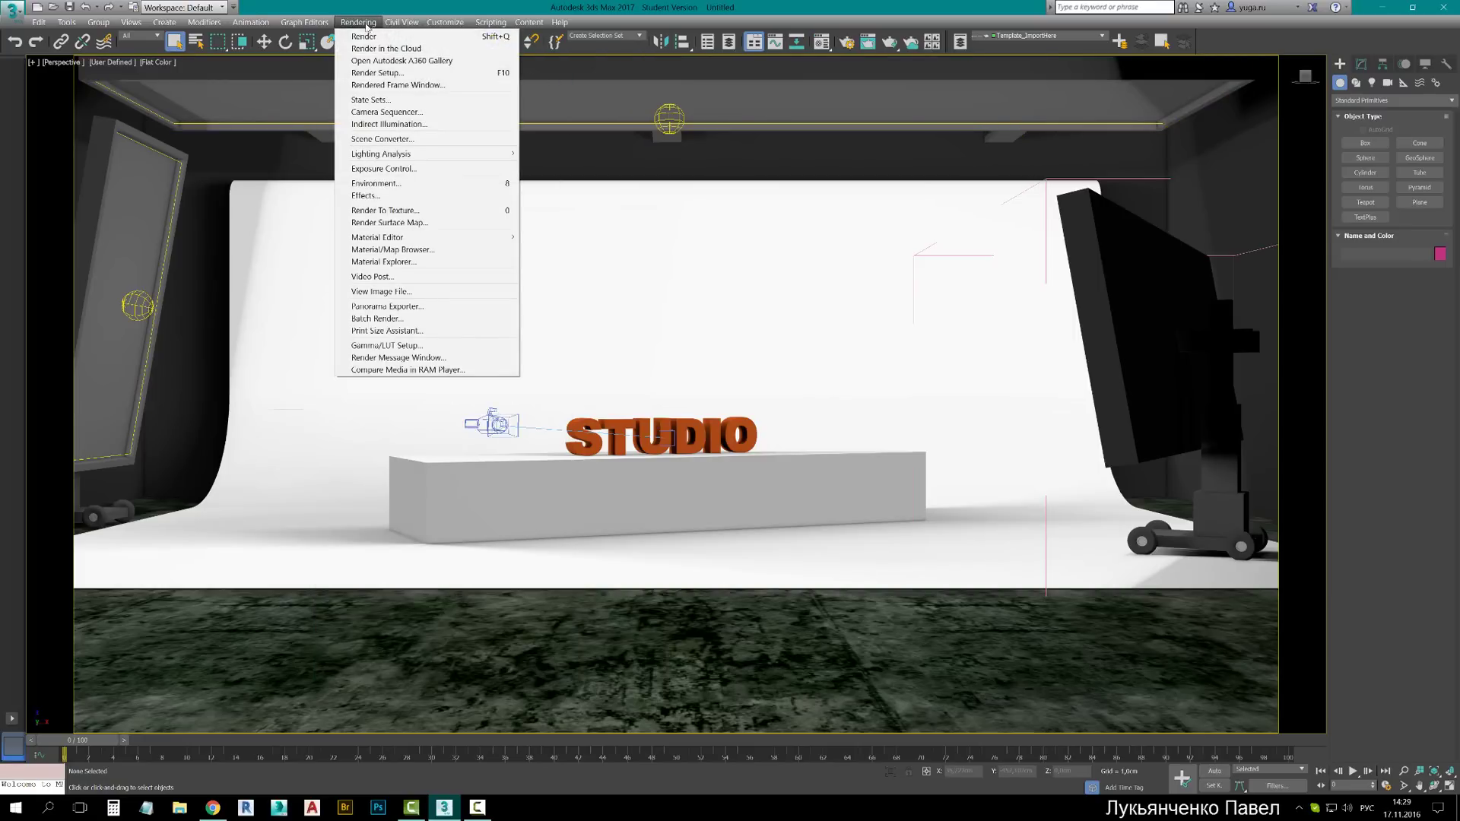
left_click(404, 74)
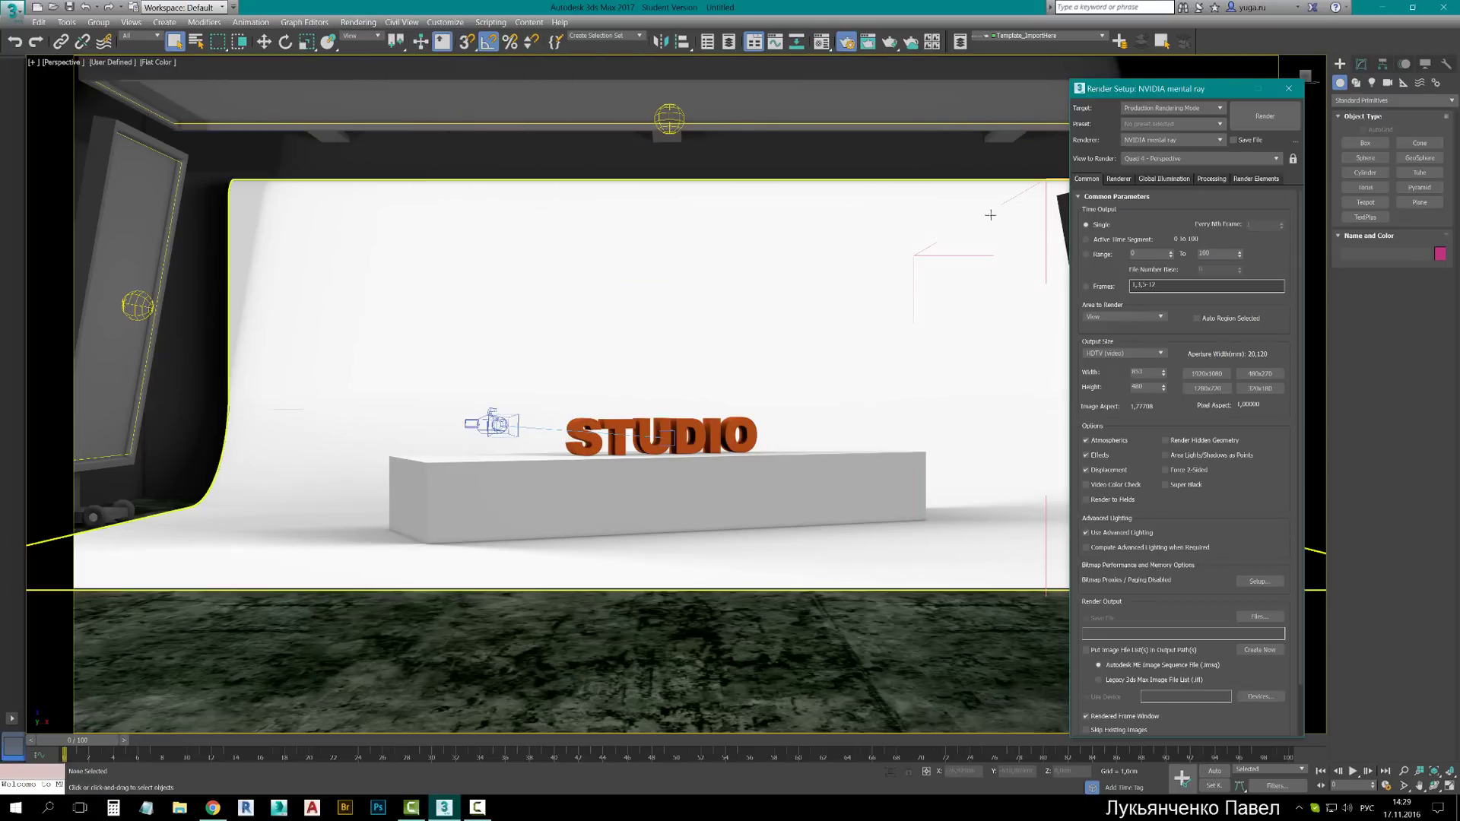
scroll(1176, 226, "down", 2)
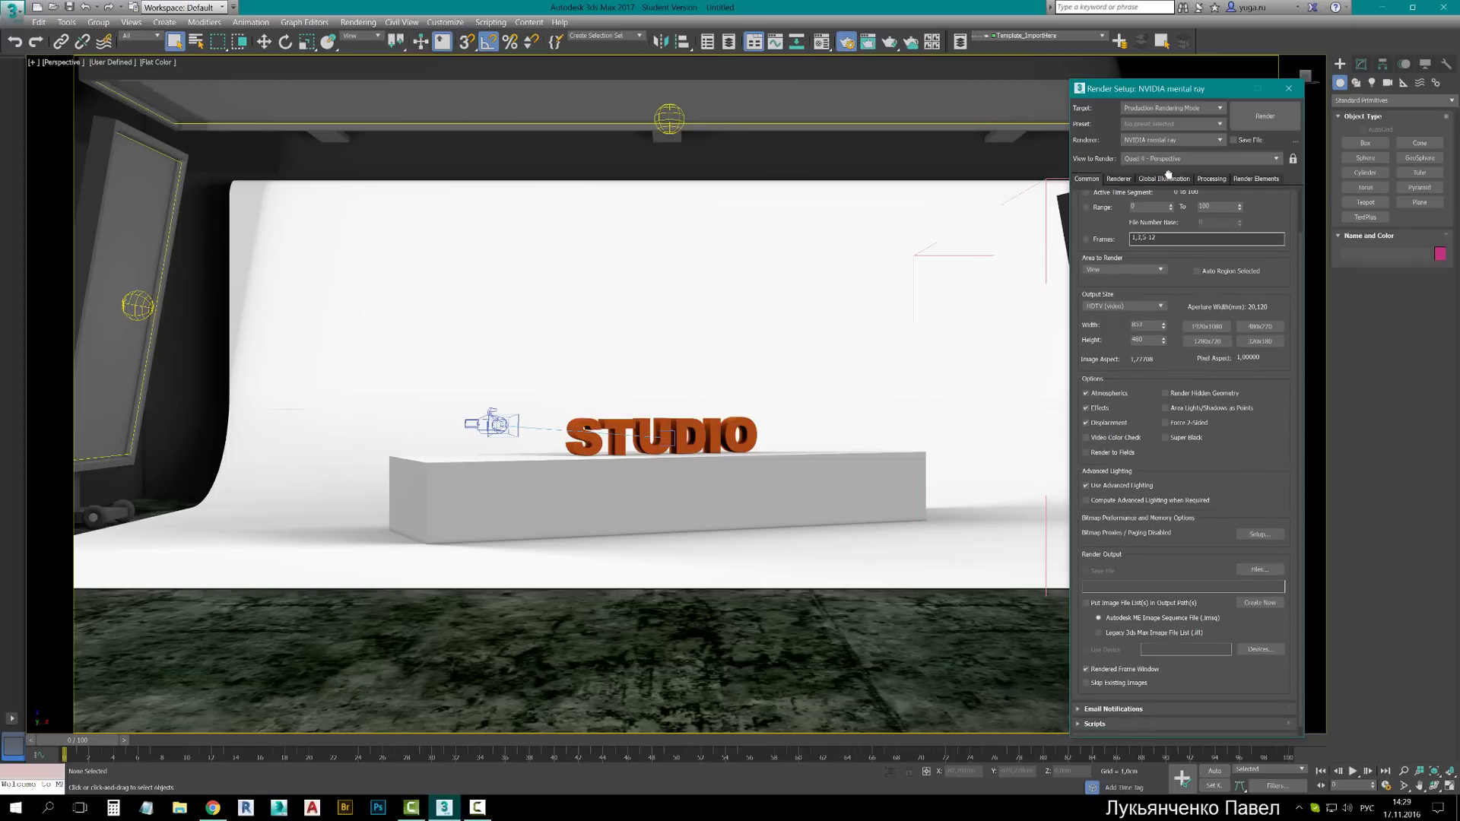
scroll(1169, 254, "up", 3)
left_click(1174, 143)
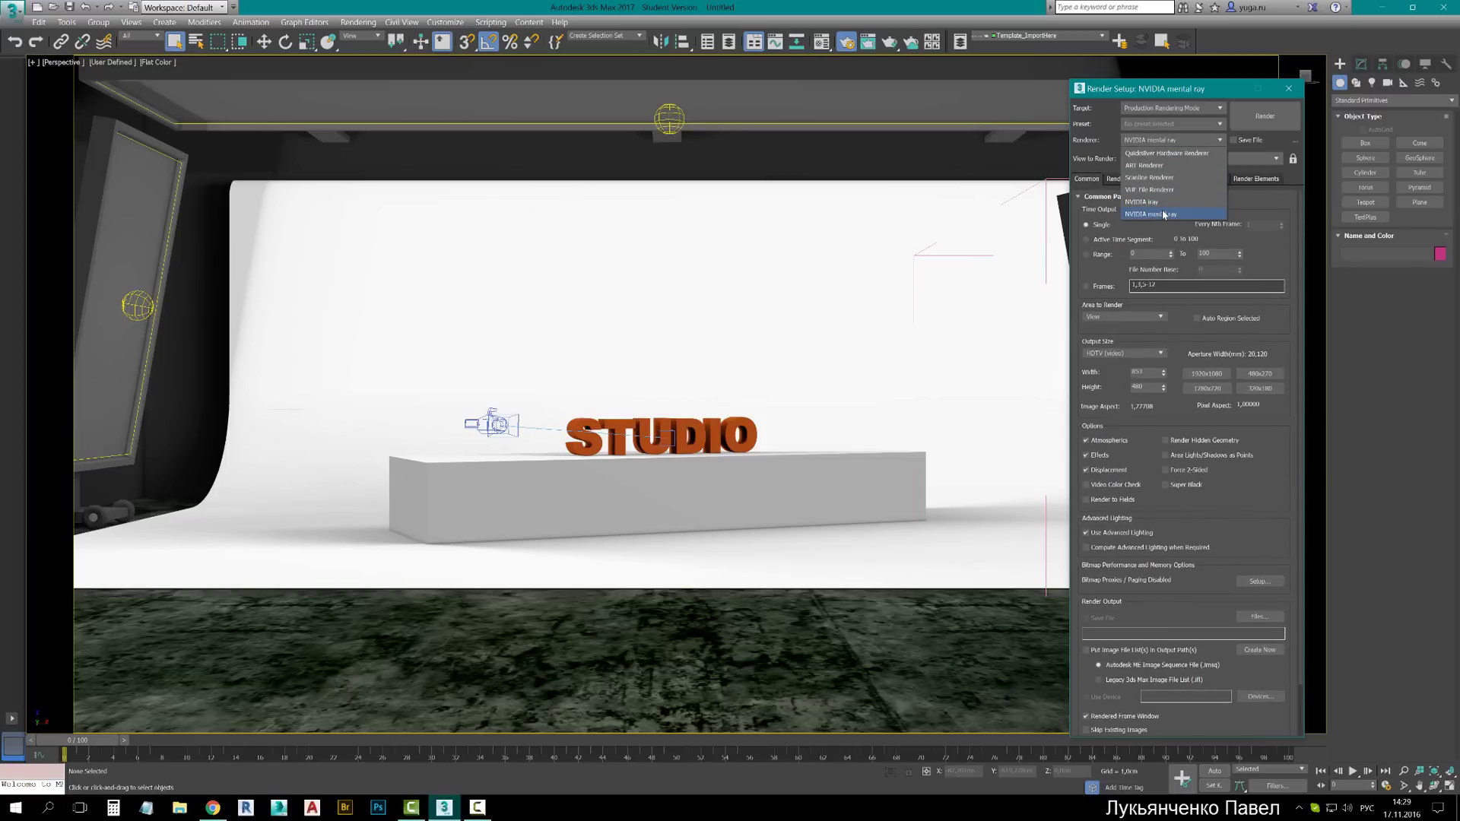
left_click(1169, 166)
left_click(1127, 179)
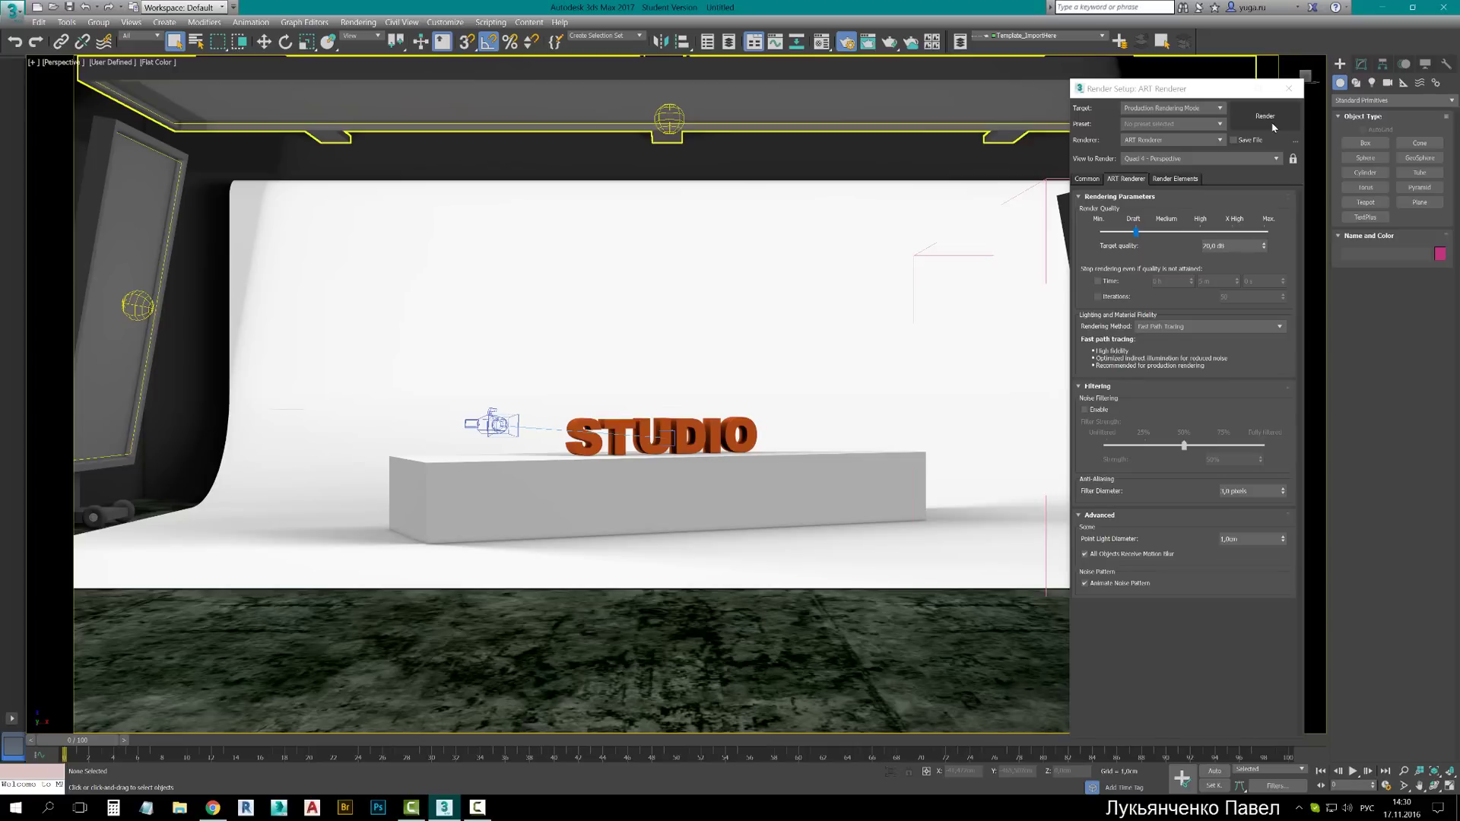
Start a photometric Target Light and expand its shadow and advanced effects parameters
left_click(1258, 88)
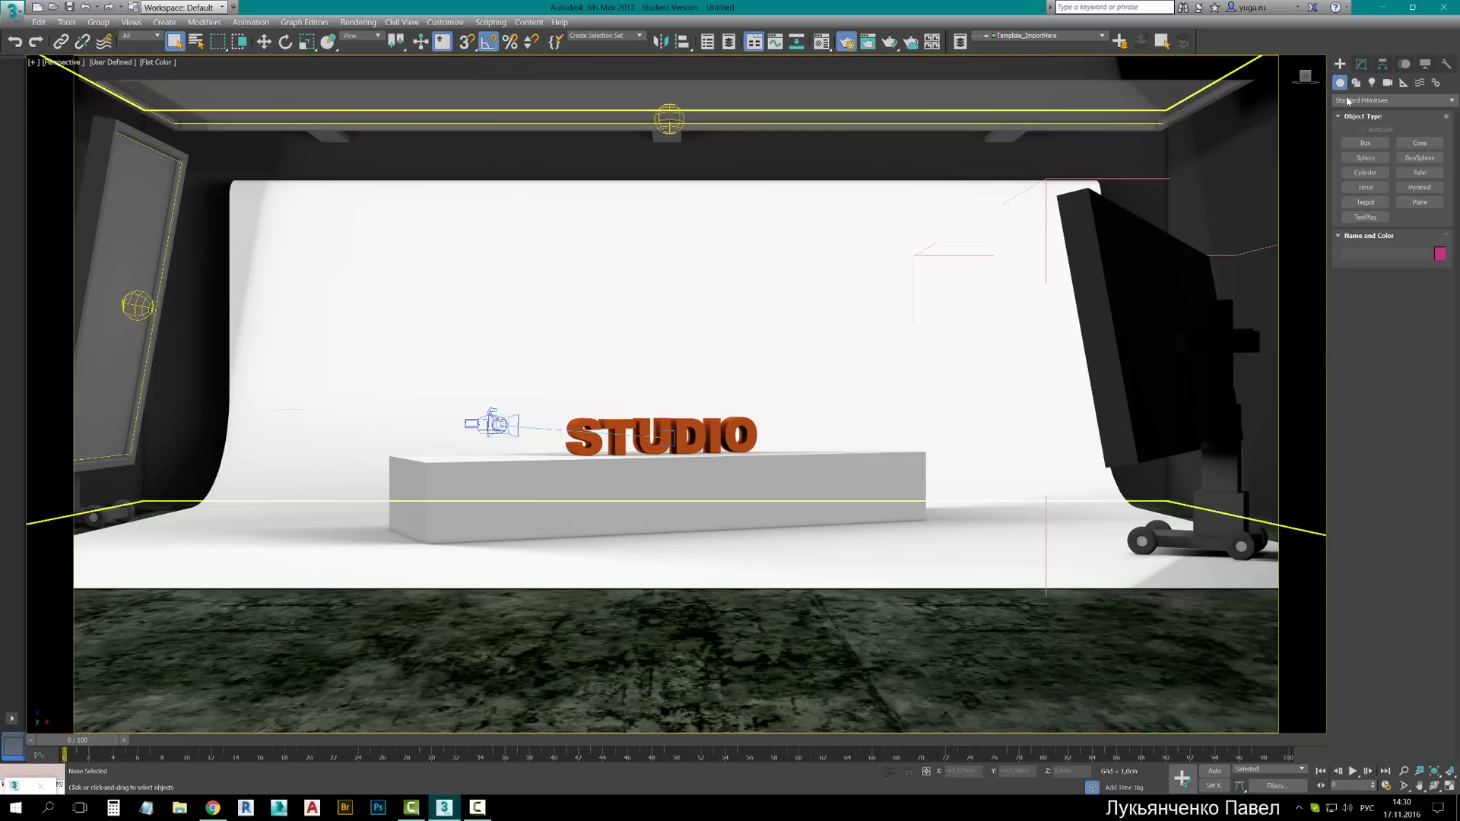
left_click(1375, 84)
left_click(1366, 143)
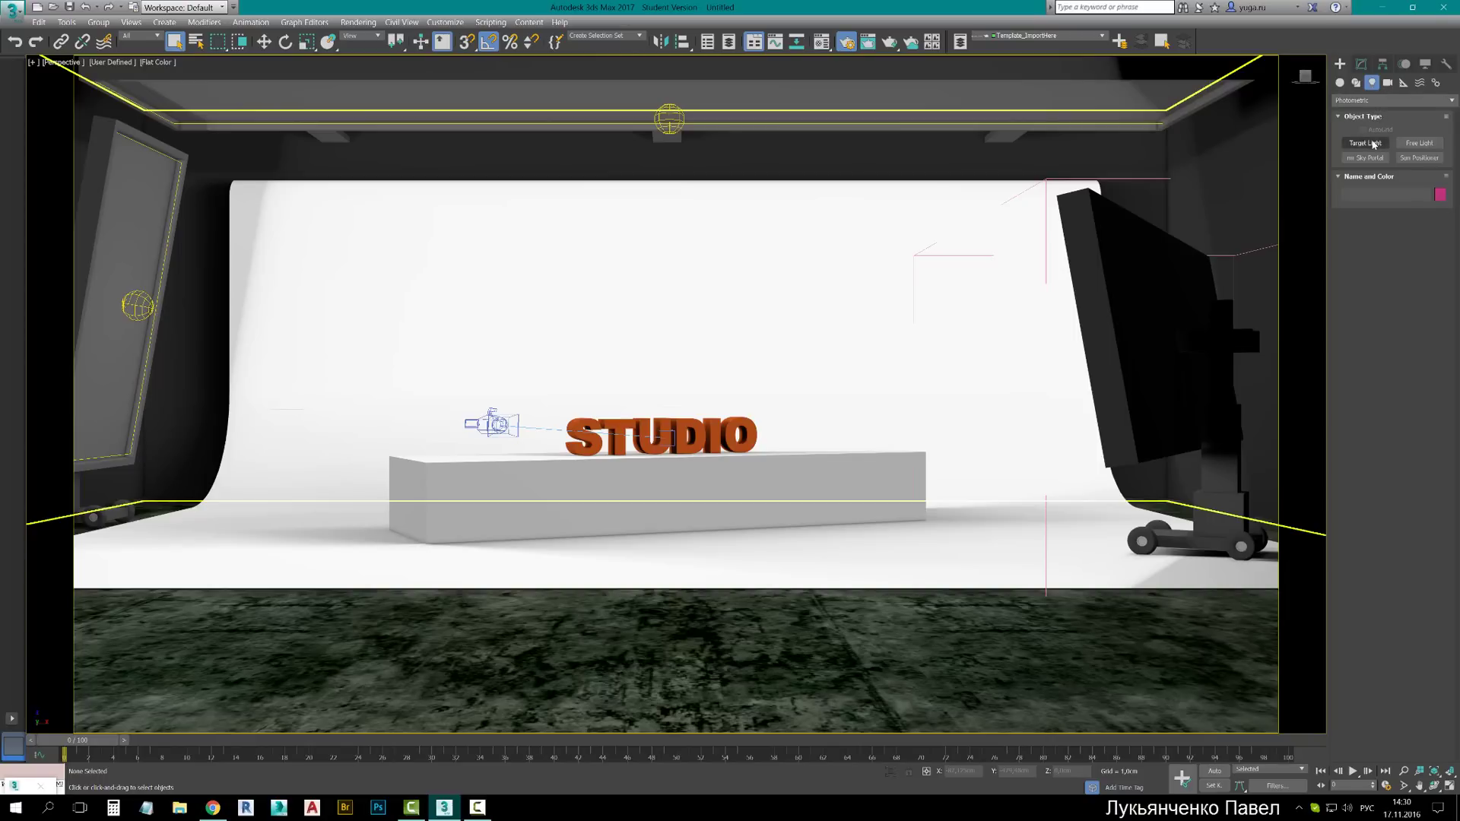
scroll(1348, 417, "down", 2)
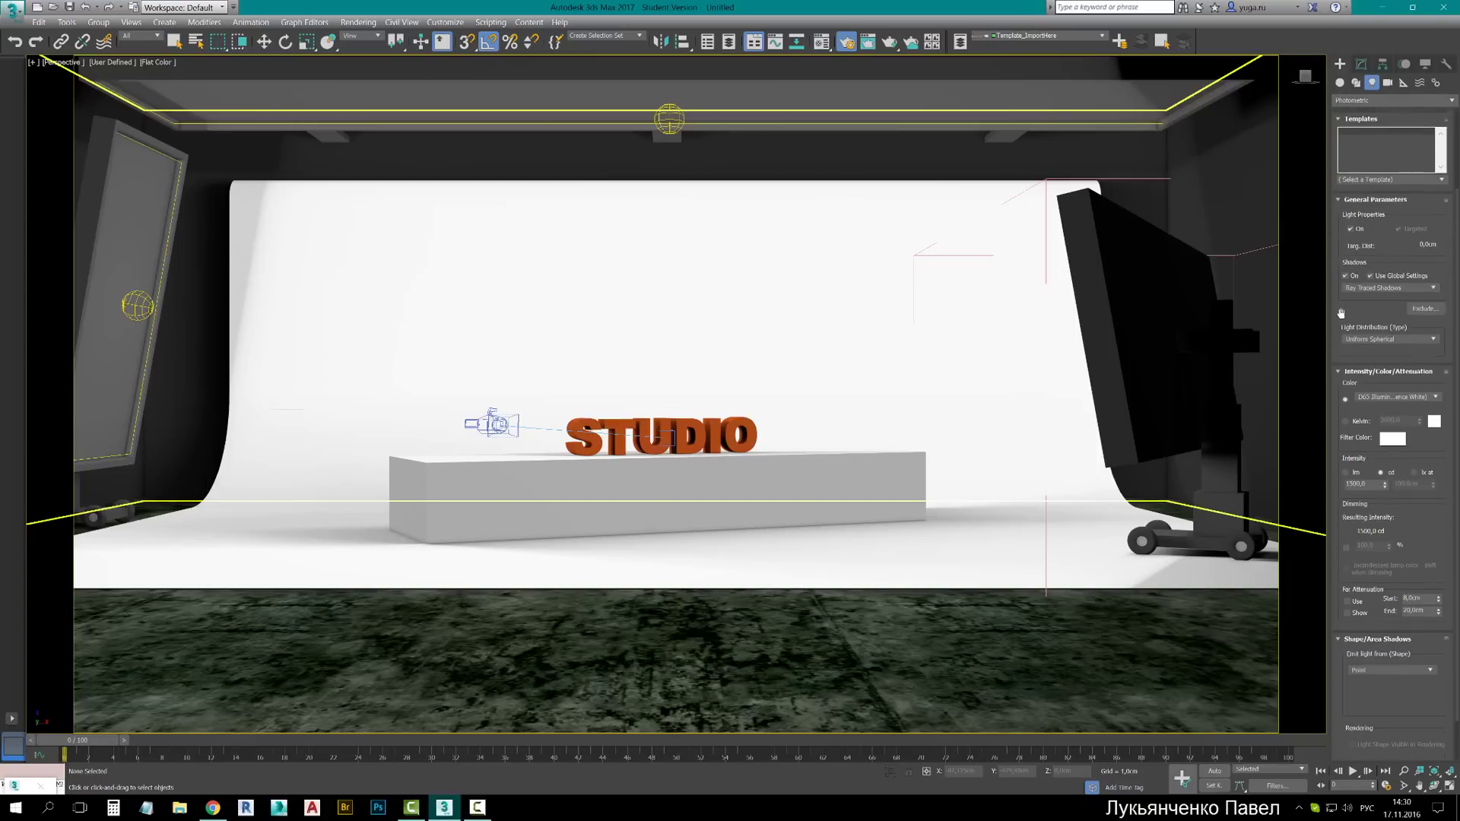
scroll(1351, 415, "down", 2)
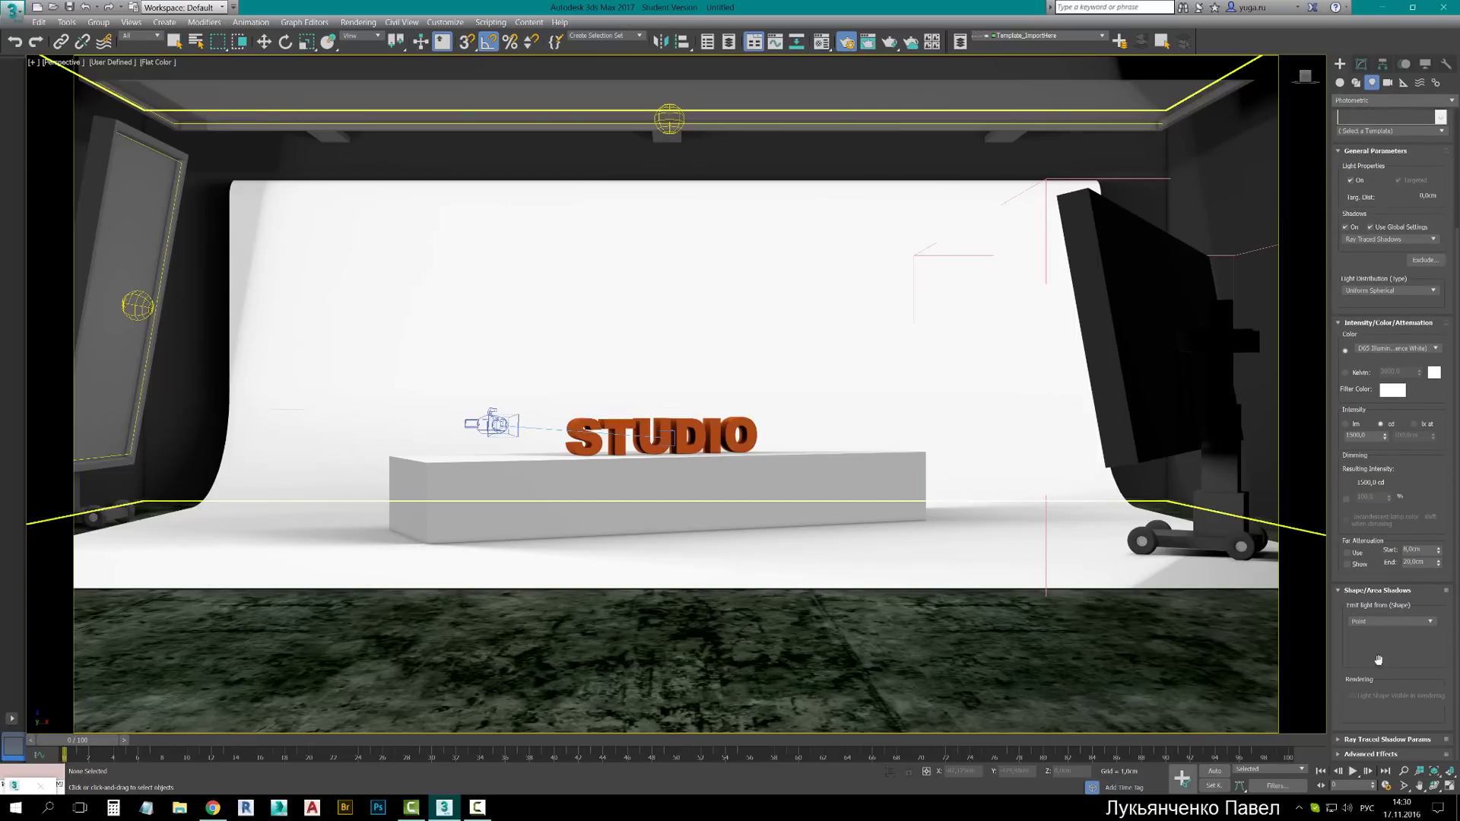
left_click(1362, 758)
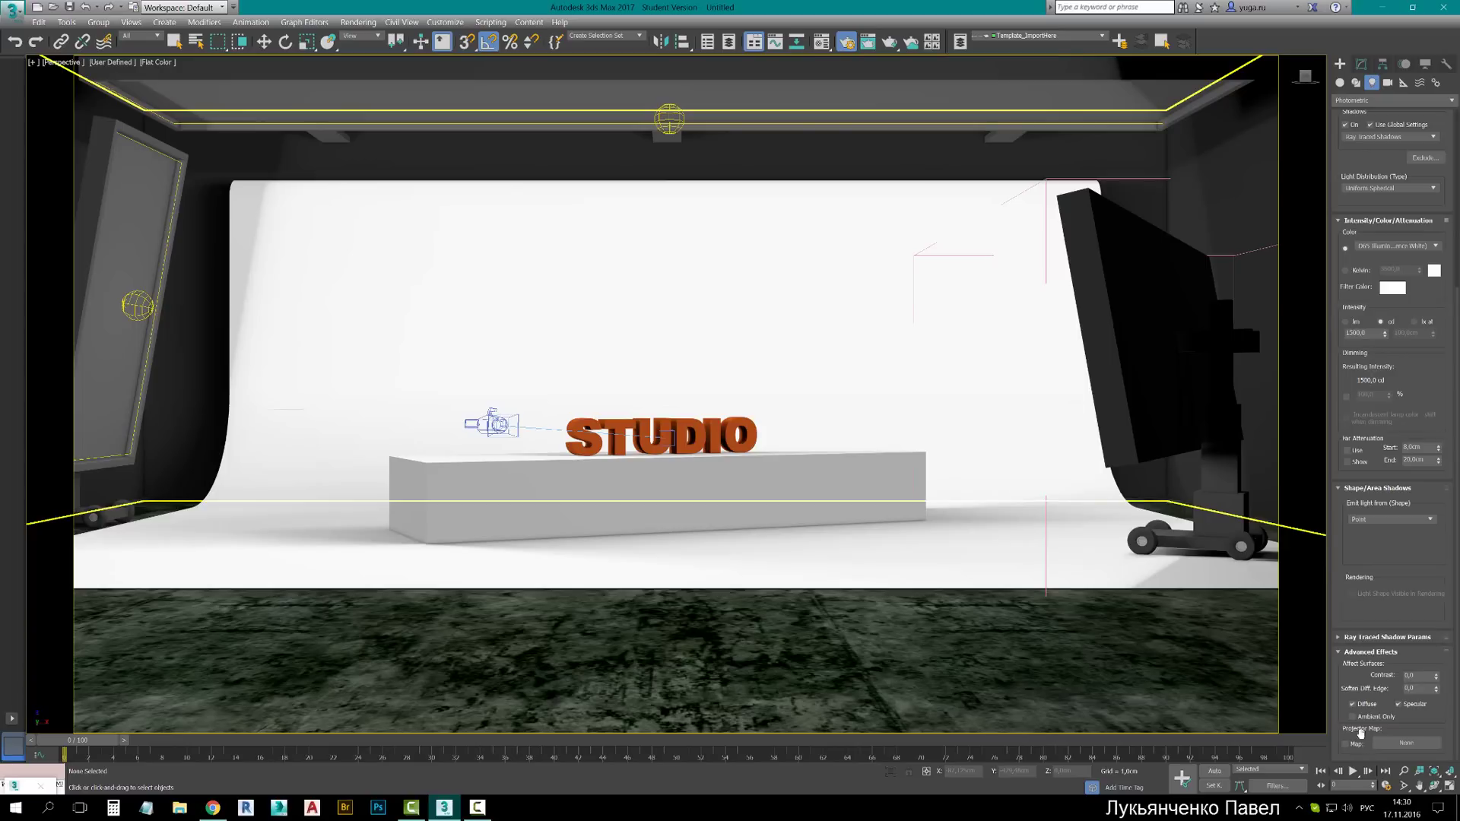
left_click(1363, 643)
scroll(1353, 649, "up", 2)
scroll(1358, 635, "up", 2)
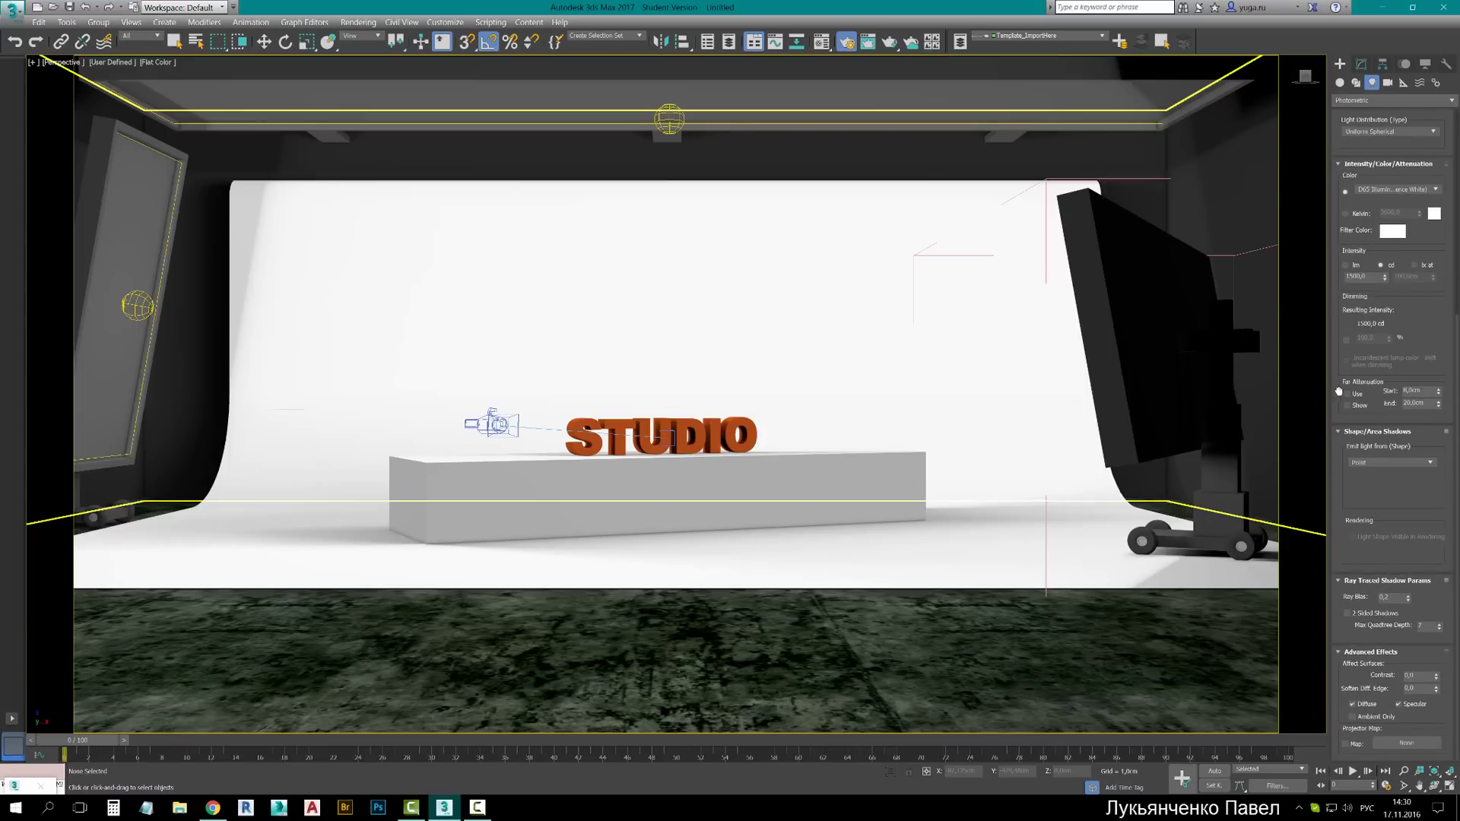
Place the 1500 cd target light aimed across the stage and raise it to camera height
scroll(1365, 620, "up", 2)
scroll(1375, 602, "up", 1)
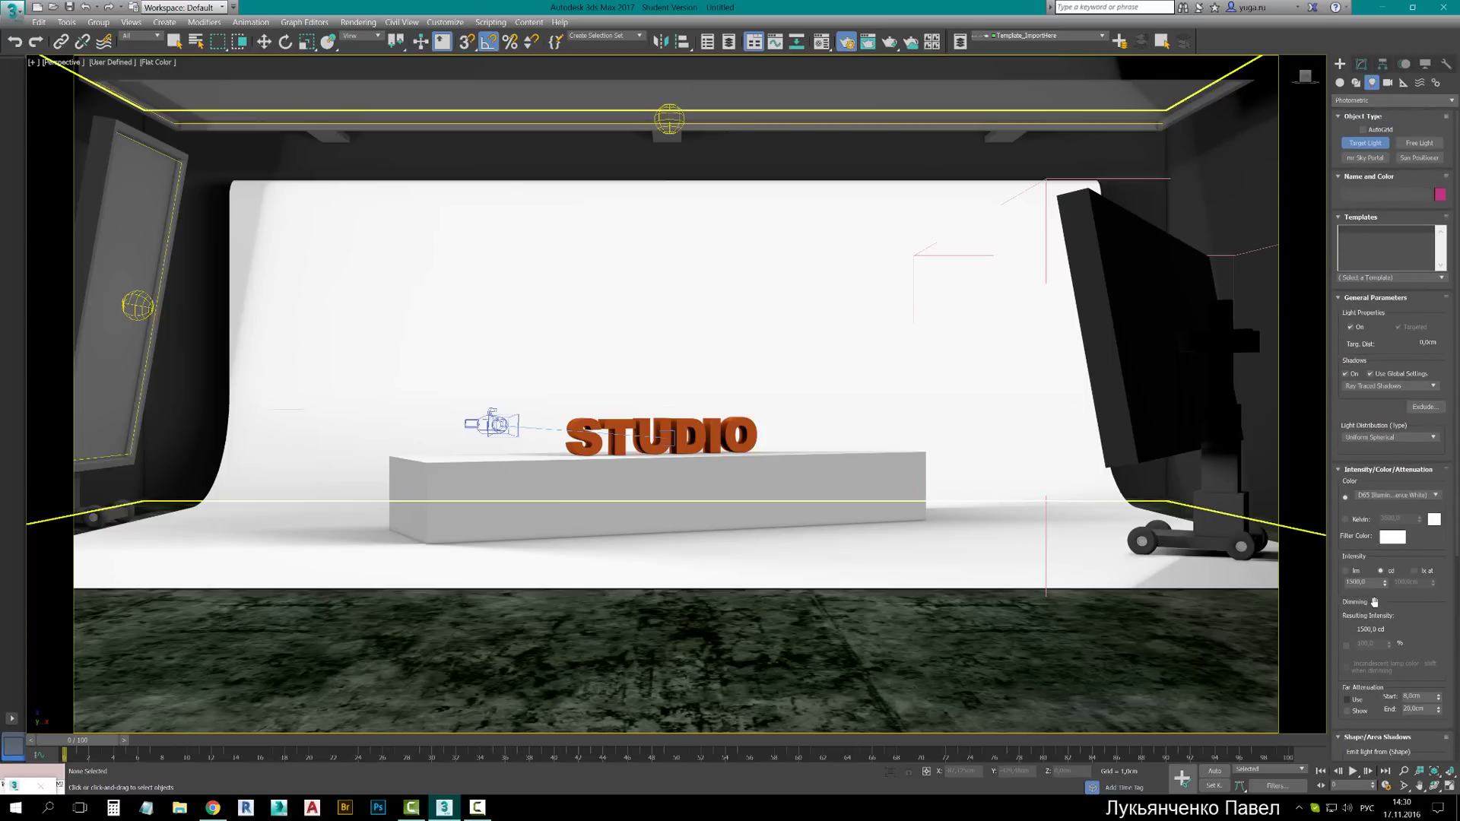
scroll(1438, 614, "down", 2)
scroll(1427, 649, "up", 3)
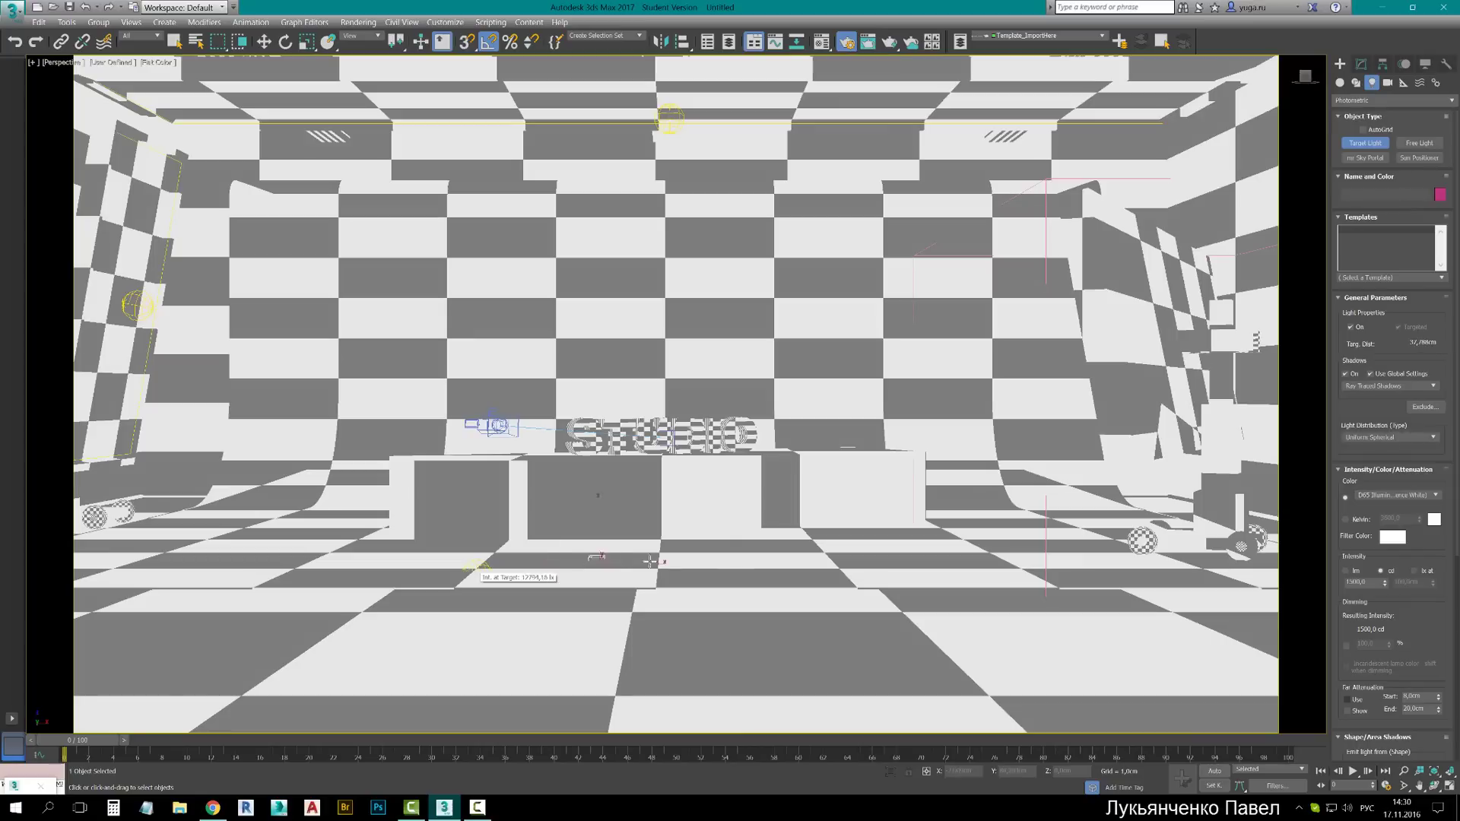
left_click_drag(476, 568, 800, 565)
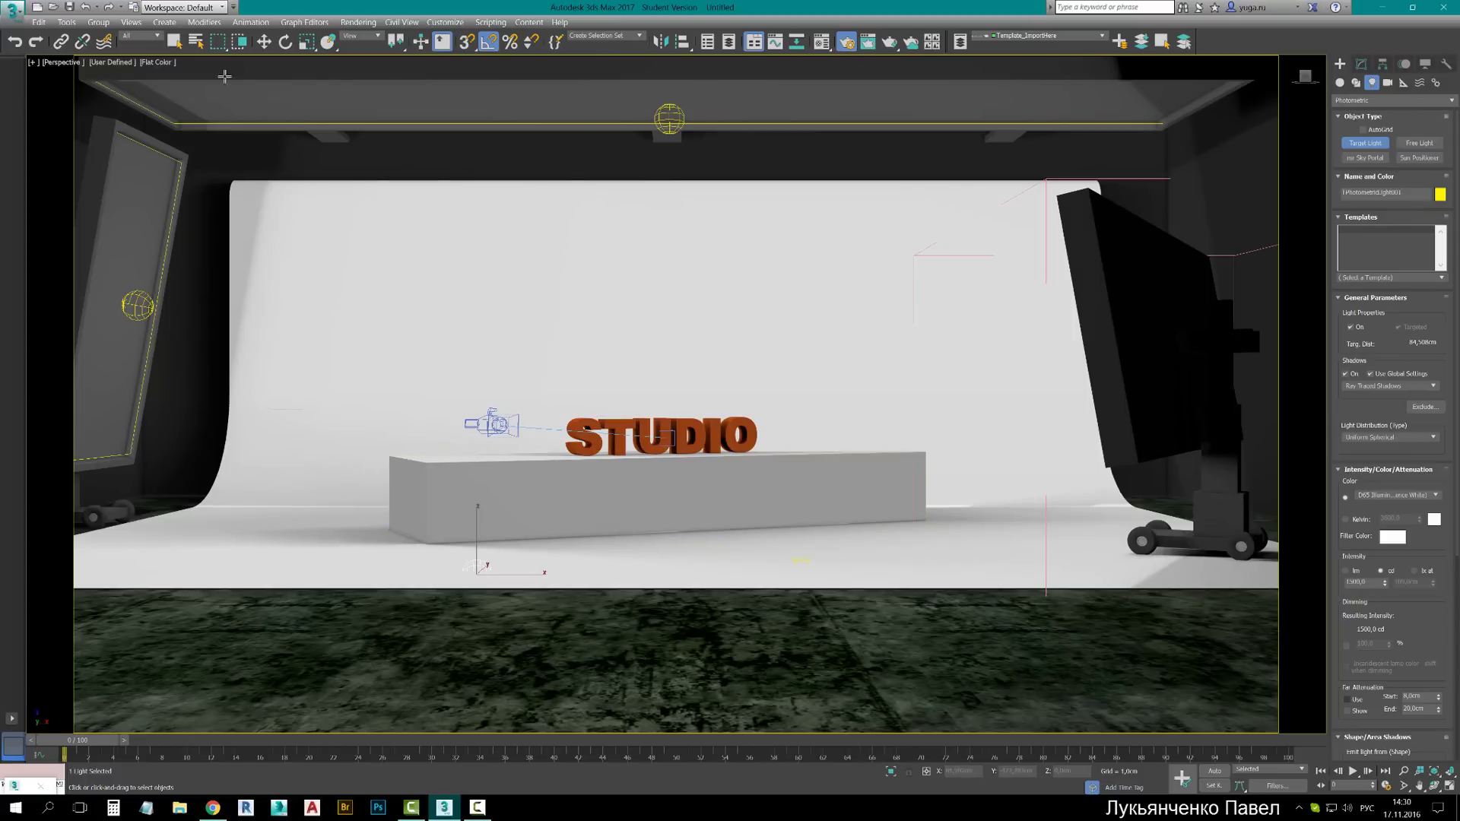
left_click(264, 41)
left_click_drag(477, 537, 478, 401)
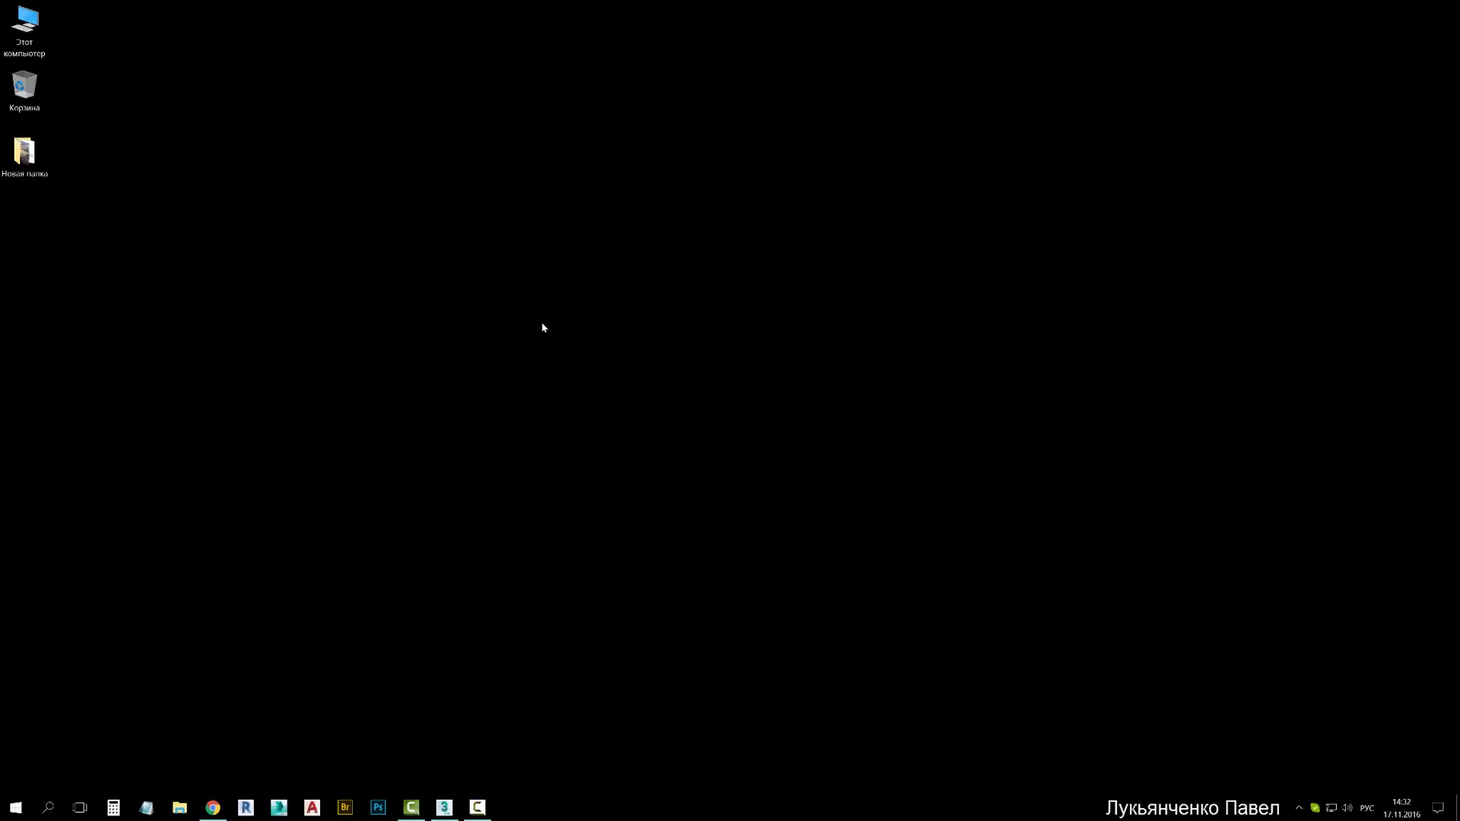
Check the 3840 × 2160 resolution in Windows advanced display settings without changing it
right_click(541, 326)
mouse_move(616, 488)
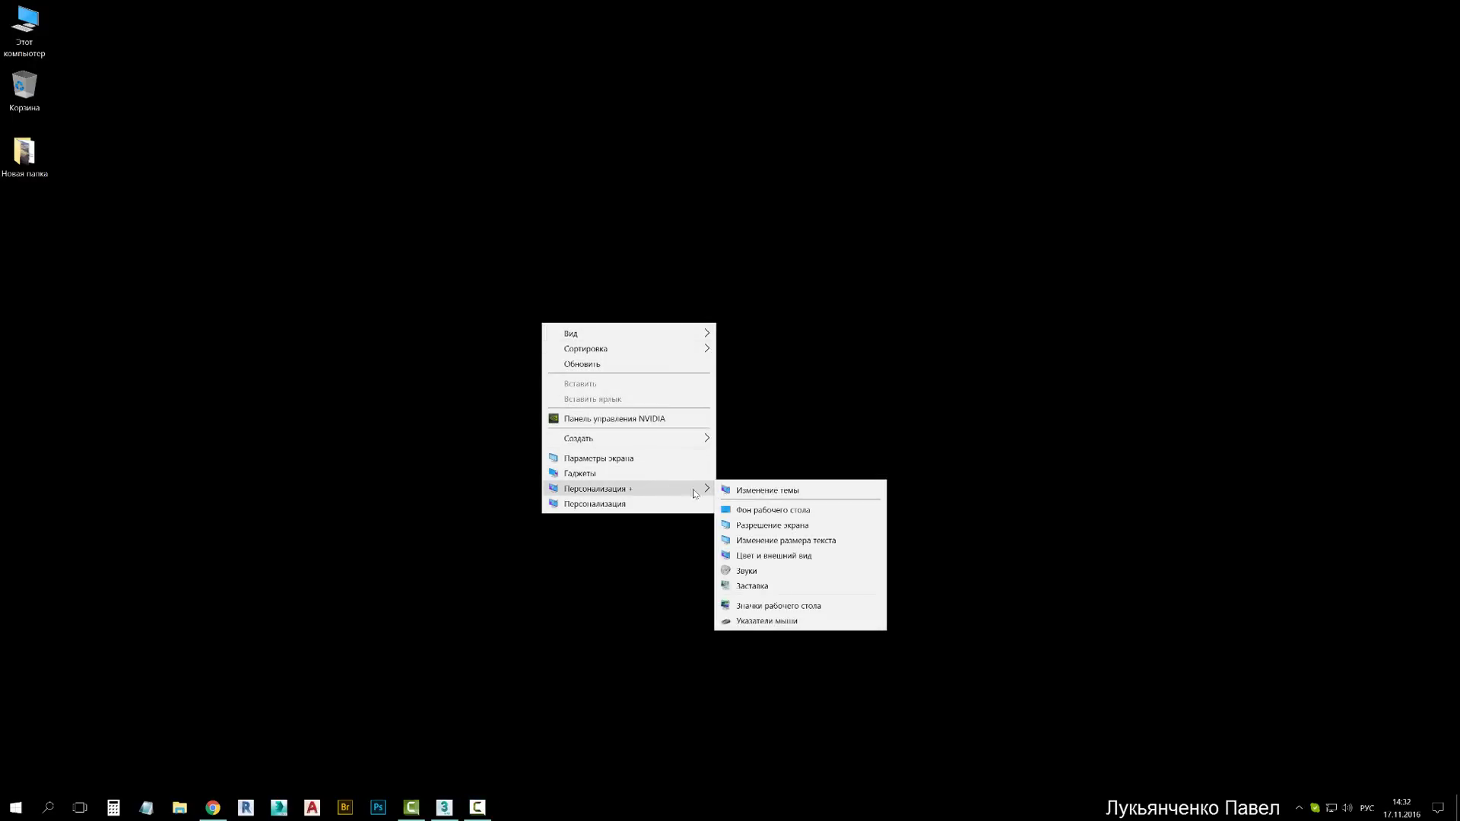
left_click(785, 526)
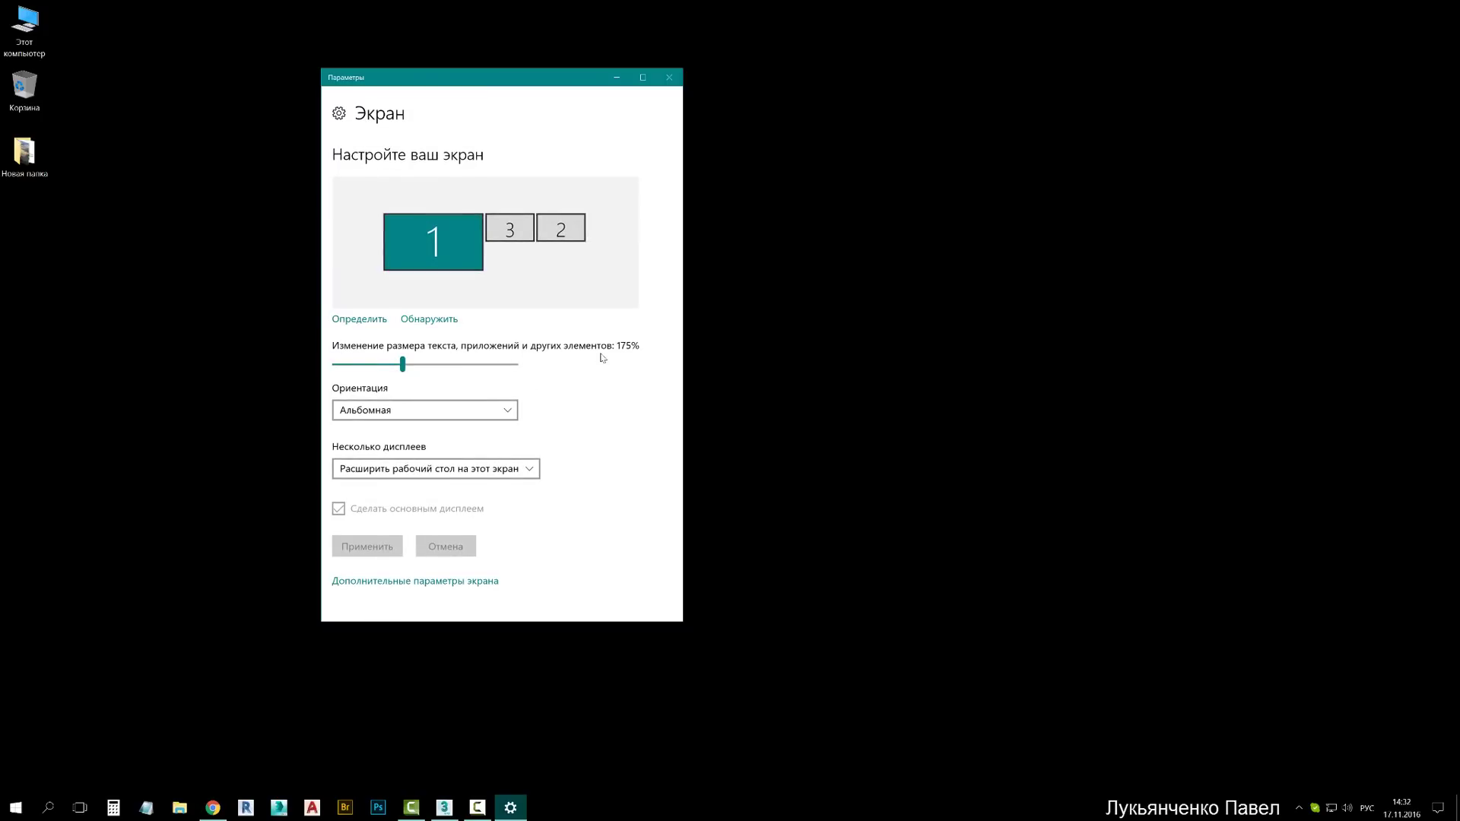
left_click(425, 582)
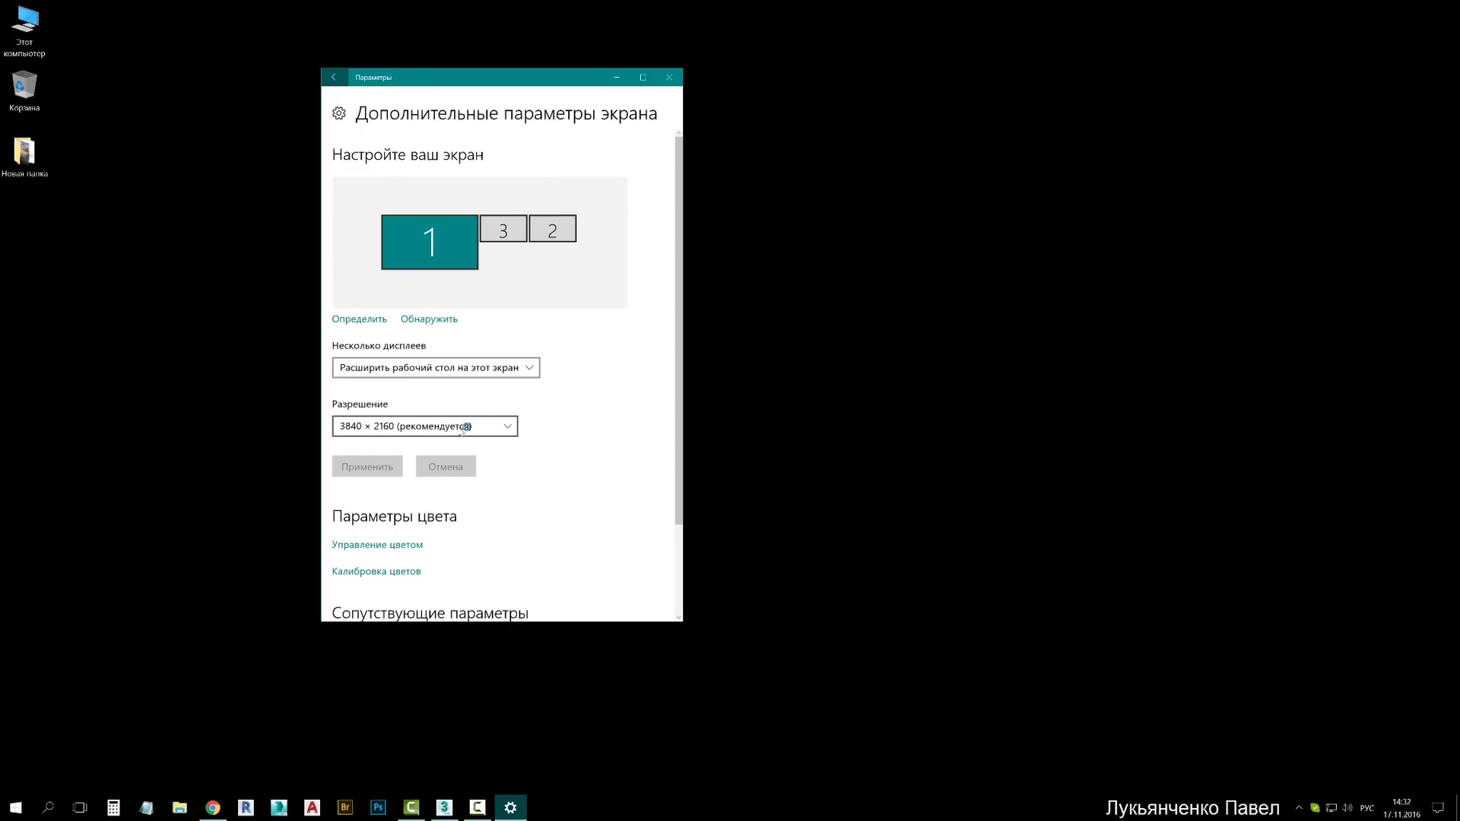
left_click(502, 429)
left_click(599, 420)
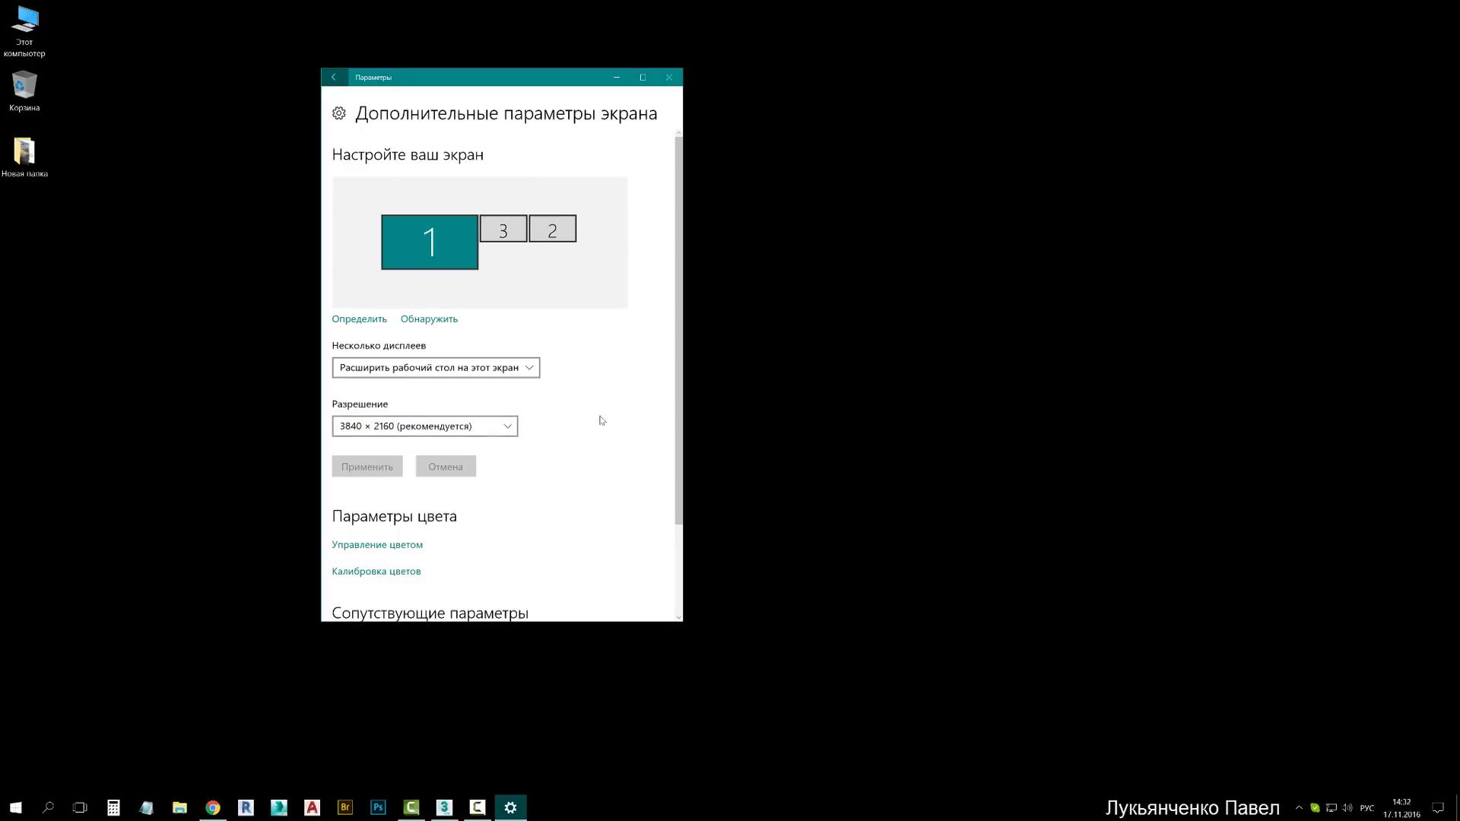